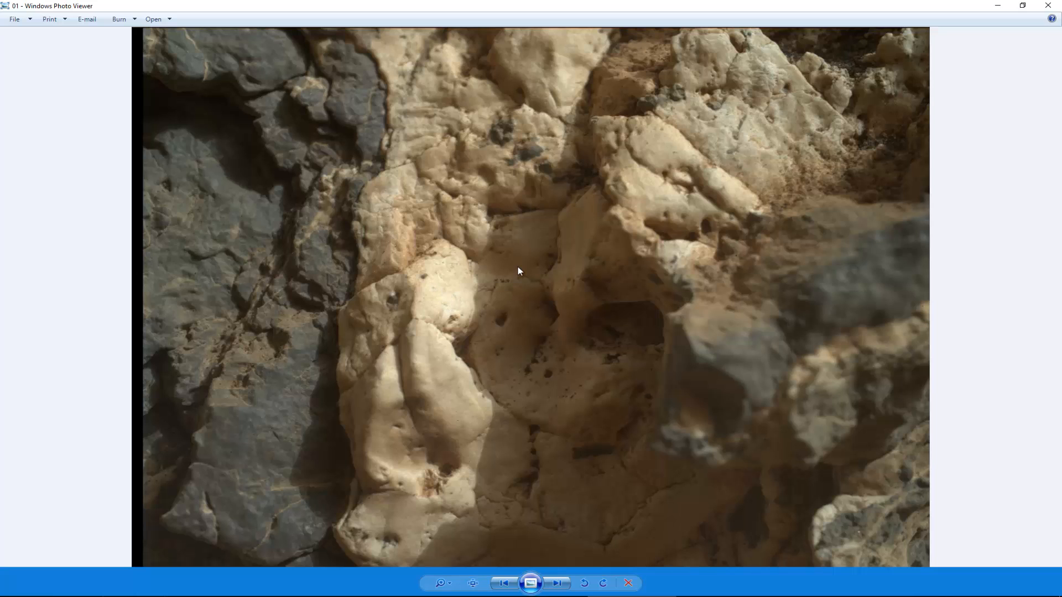
- Look through the rock reference photos 01 to 10, studying their shapes and surfaces, and close the photo viewer
key("Right")
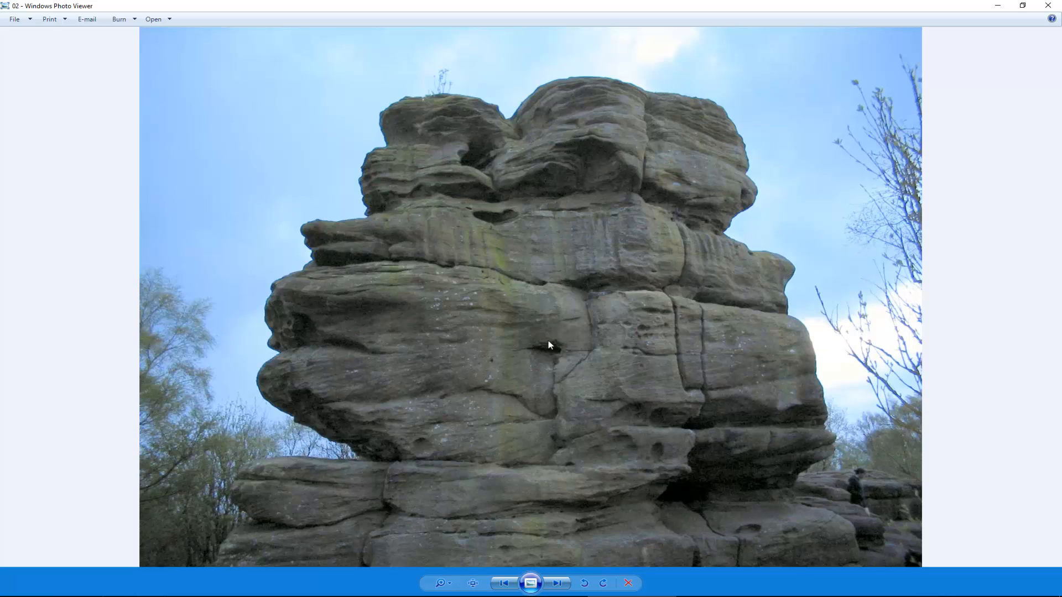
key("Right")
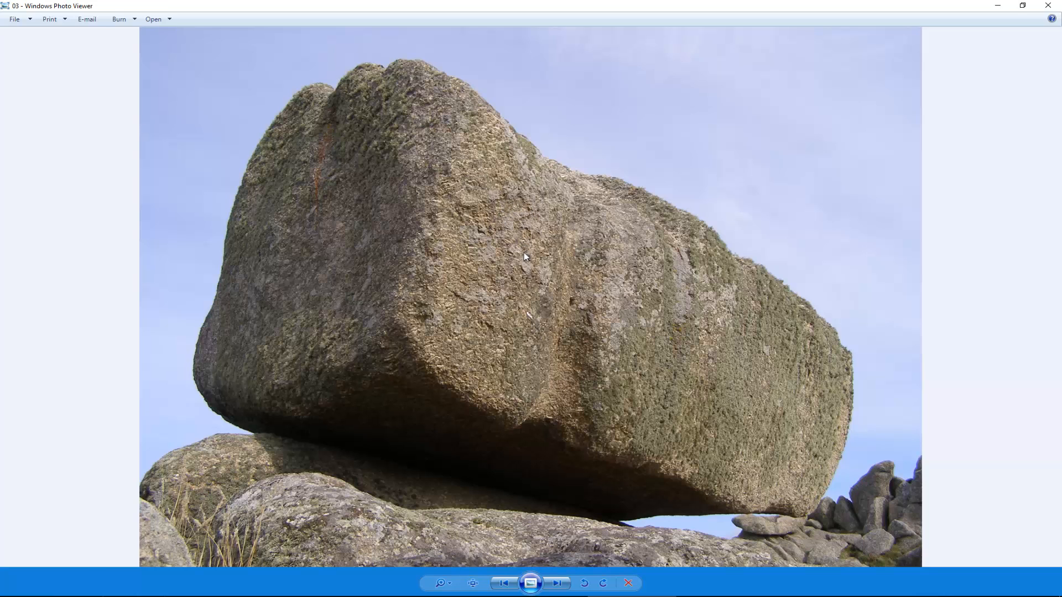
key("Right")
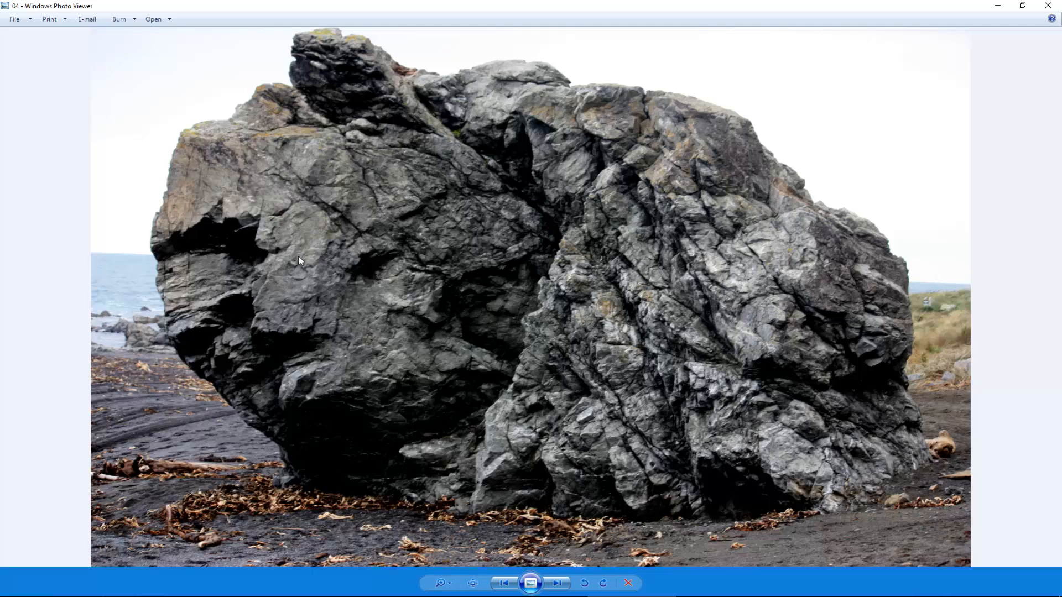
key("Right")
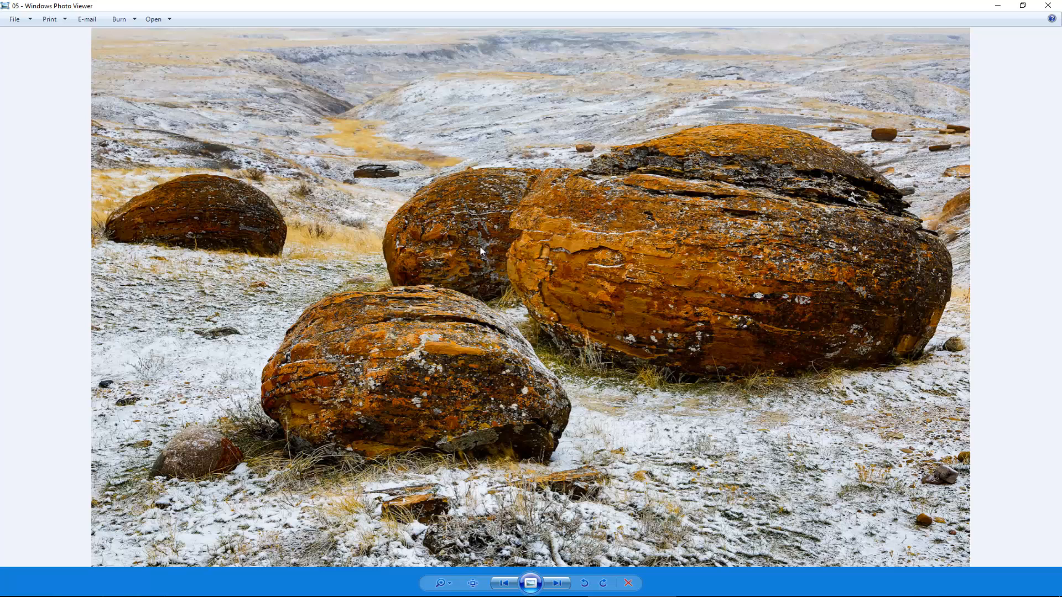
key("Right")
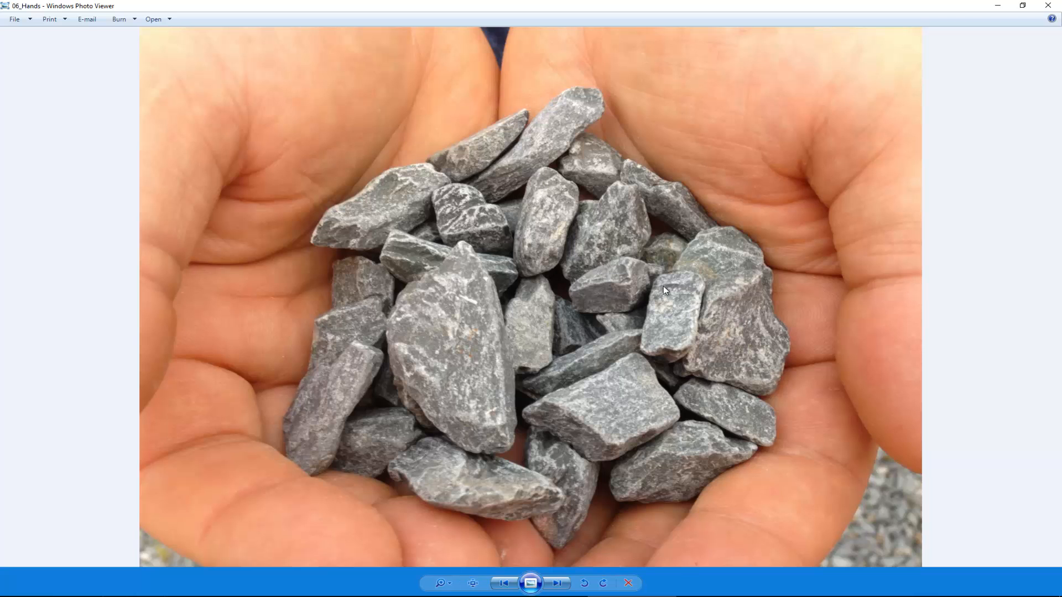
key("Left")
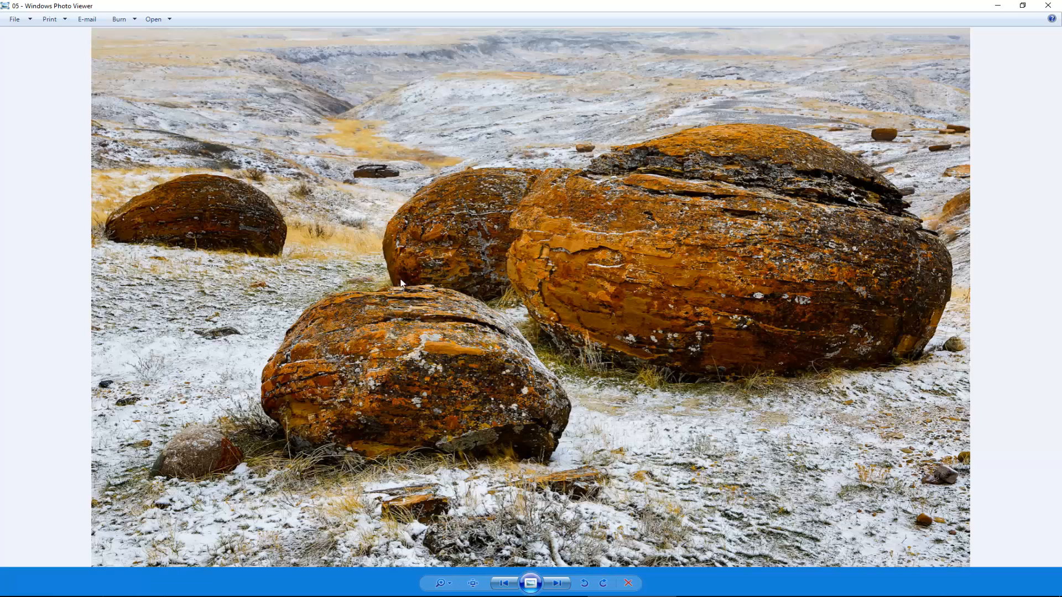
key("Right")
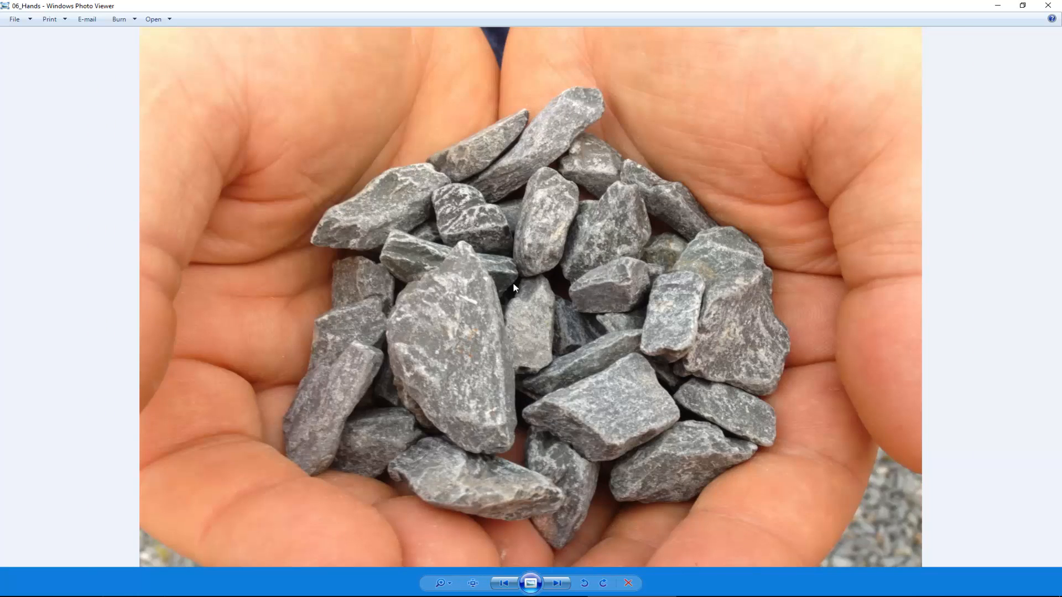
key("Right")
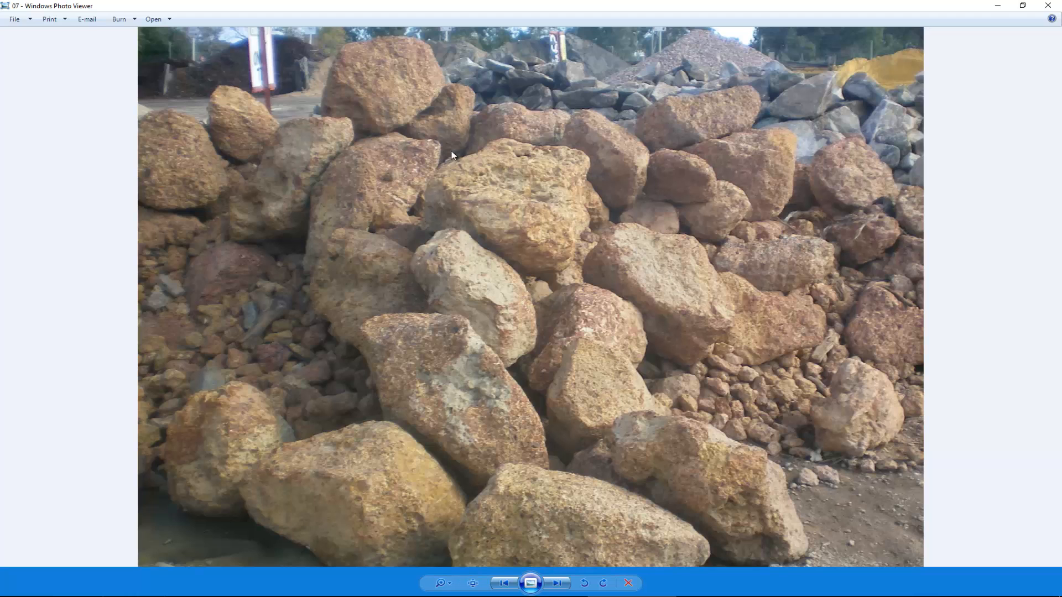
key("Right")
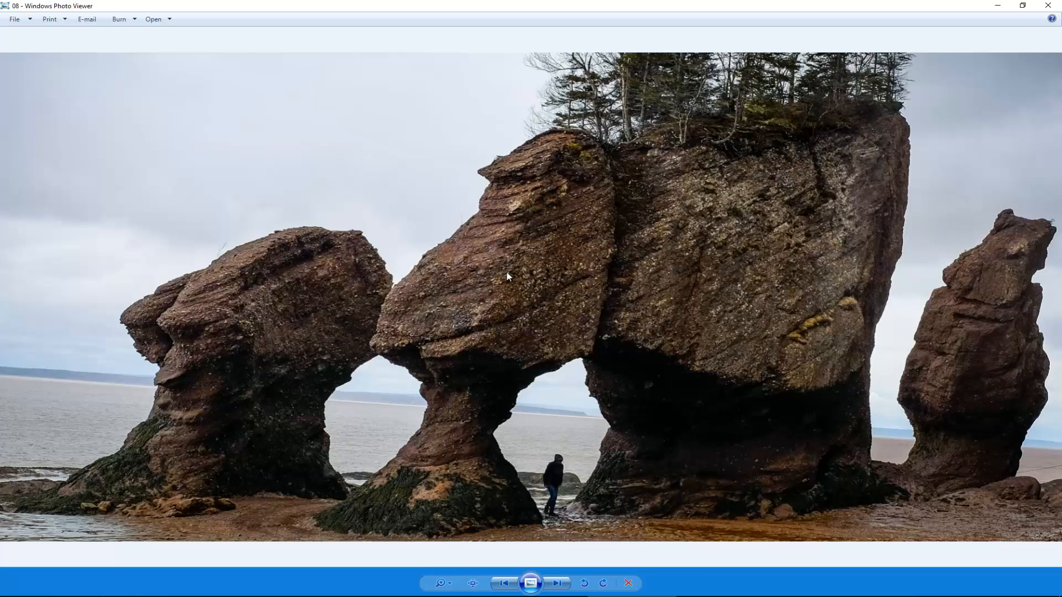
key("Right")
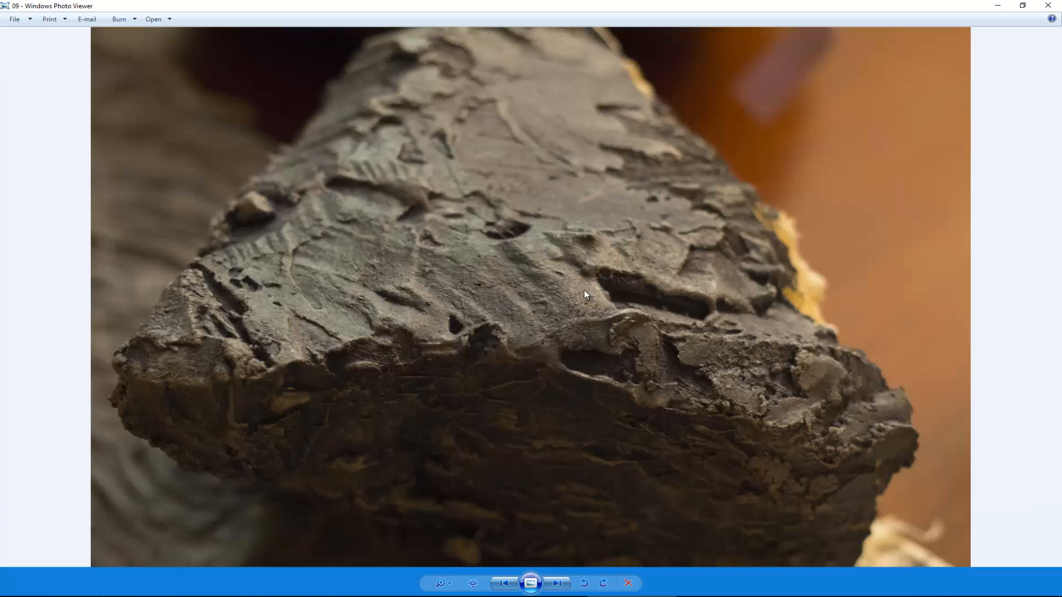
key("Right")
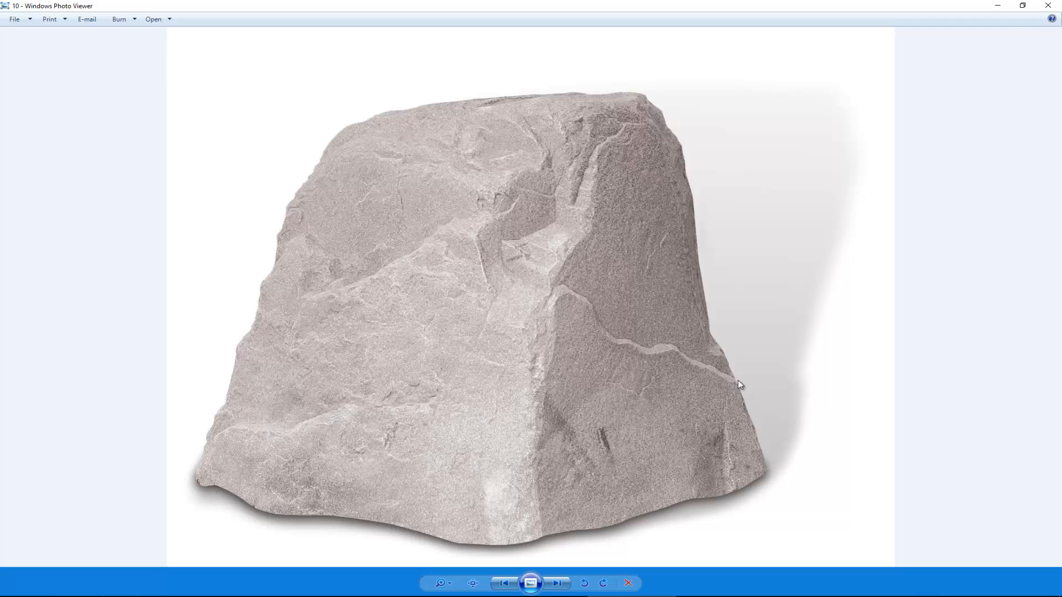
left_click(1050, 7)
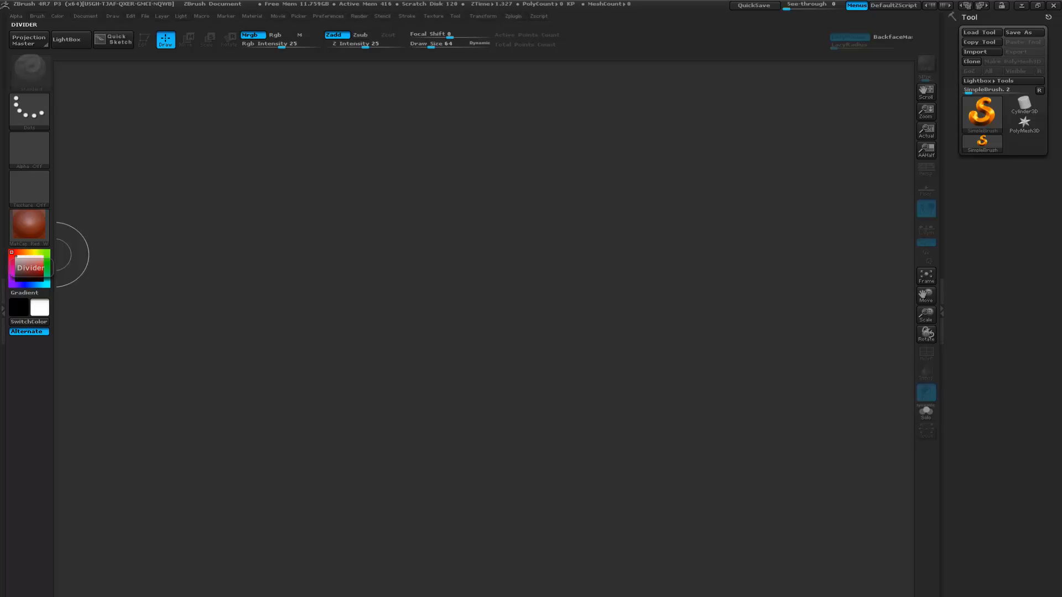
- In ZBrush, add a large Sphere3D at the centre of the canvas and make it editable
key("ctrl")
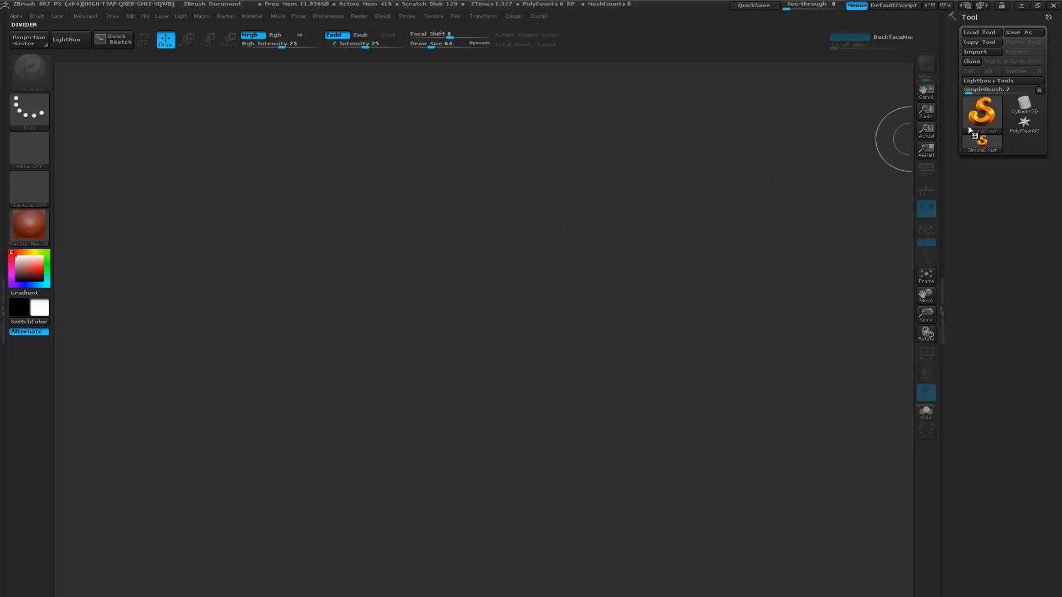
left_click(982, 113)
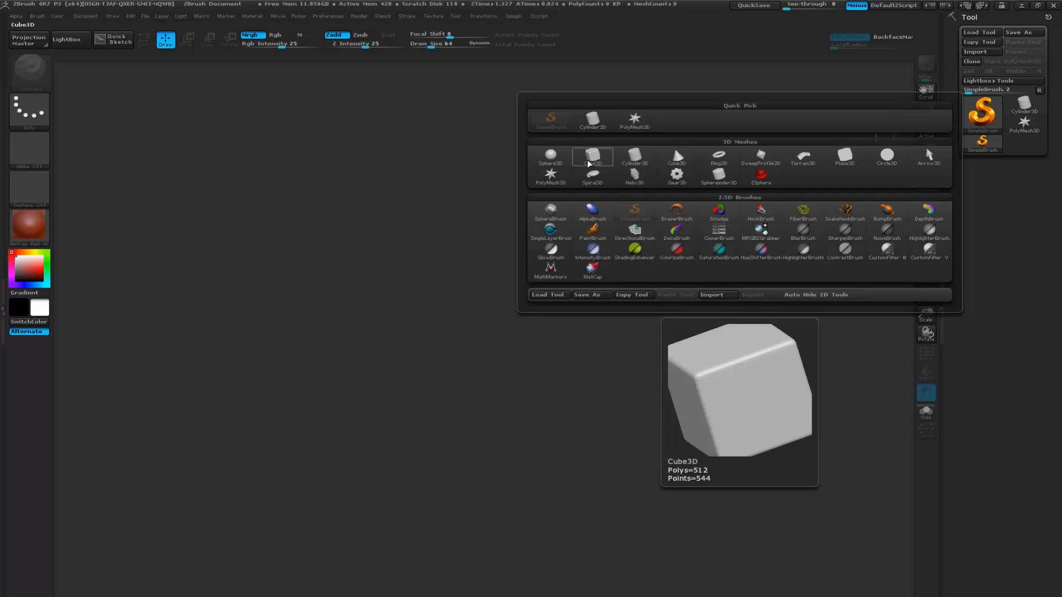
left_click(544, 163)
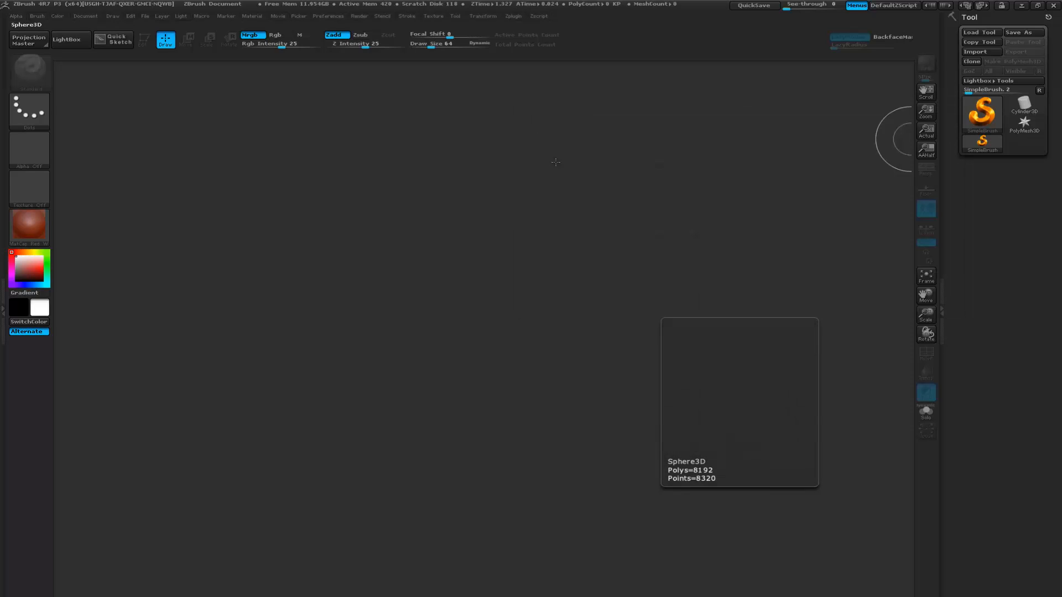
left_click_drag(485, 281, 492, 512)
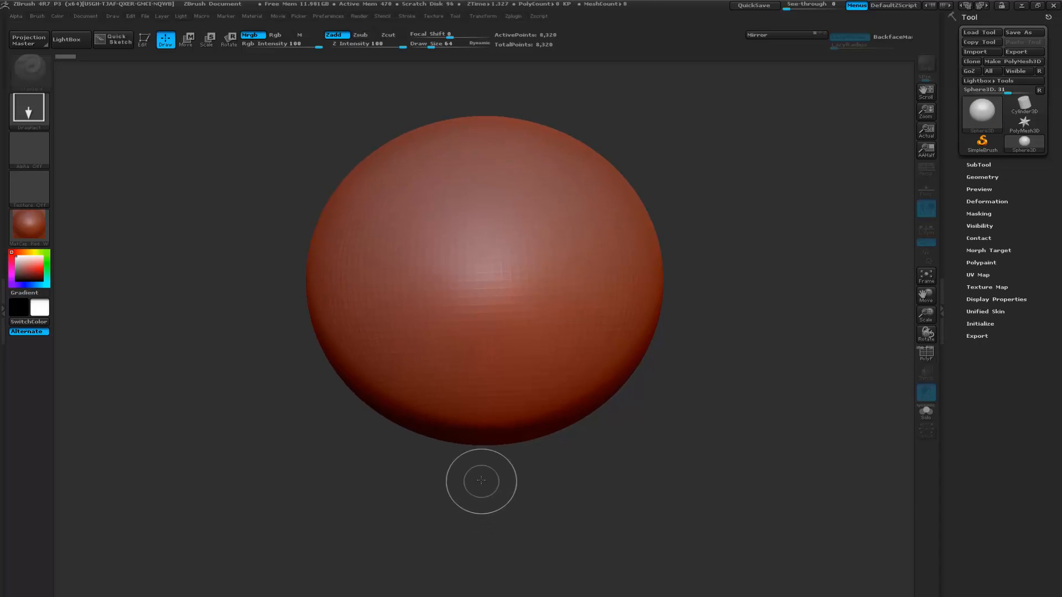
left_click(143, 40)
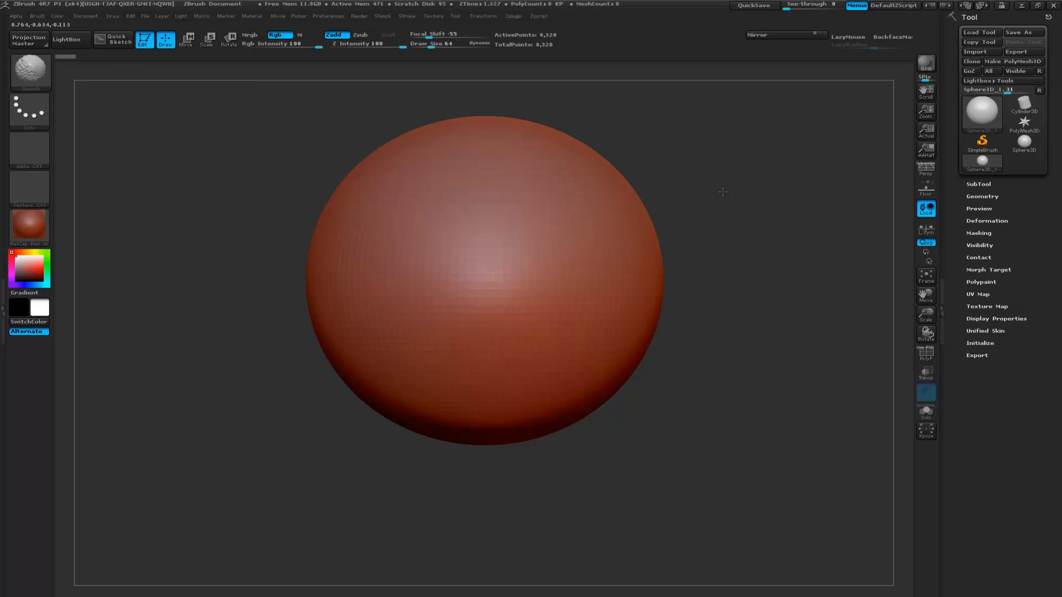
- Convert the sphere to a PolyMesh3D, enable DynaMesh at resolution 256 and check its wireframe up close
left_click(979, 197)
left_click(983, 196)
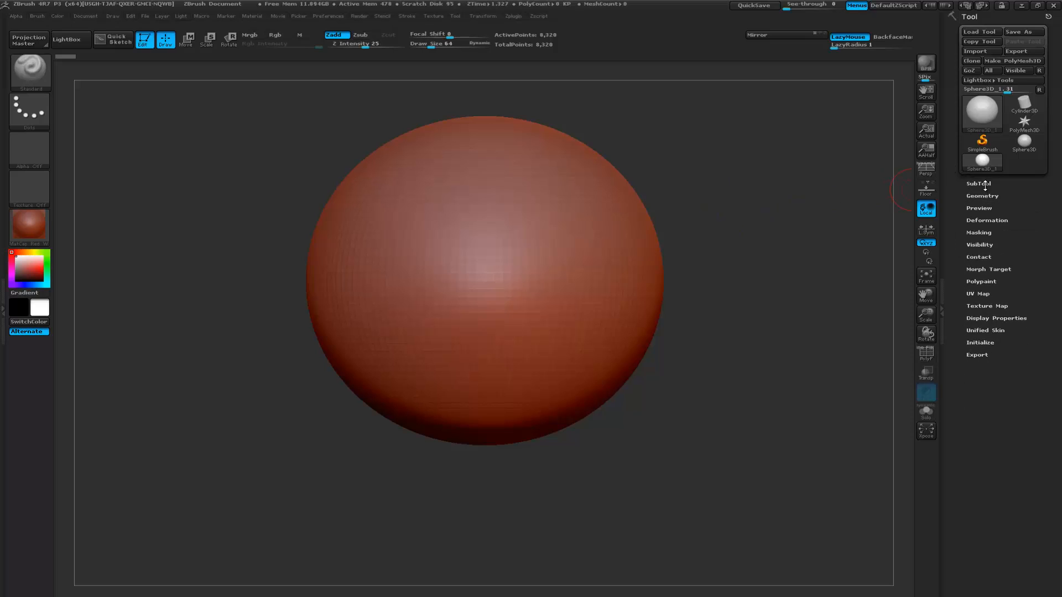
left_click(1021, 61)
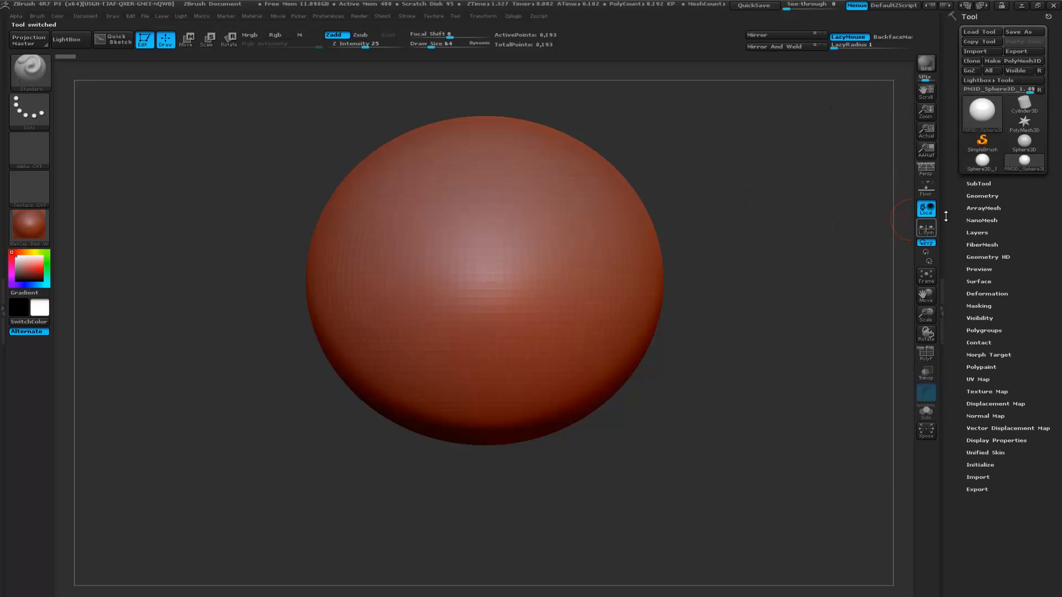
left_click(992, 196)
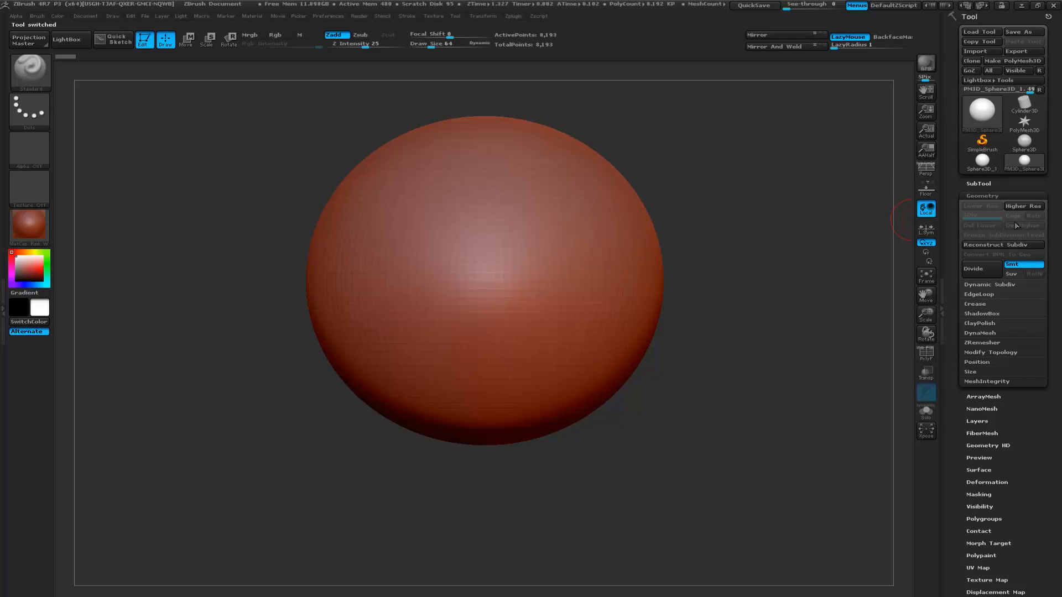
left_click(980, 333)
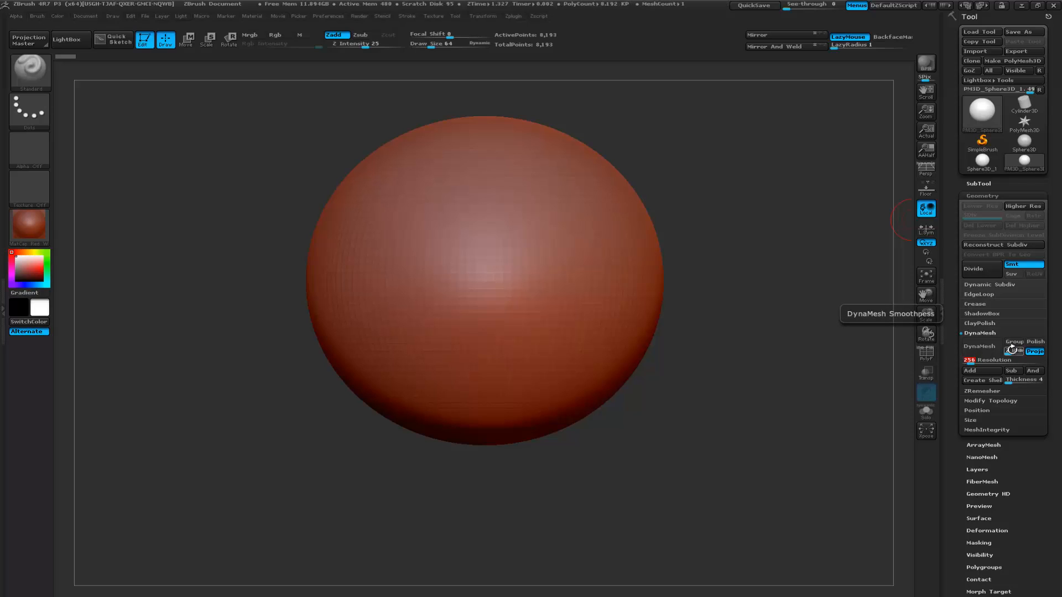
left_click(986, 347)
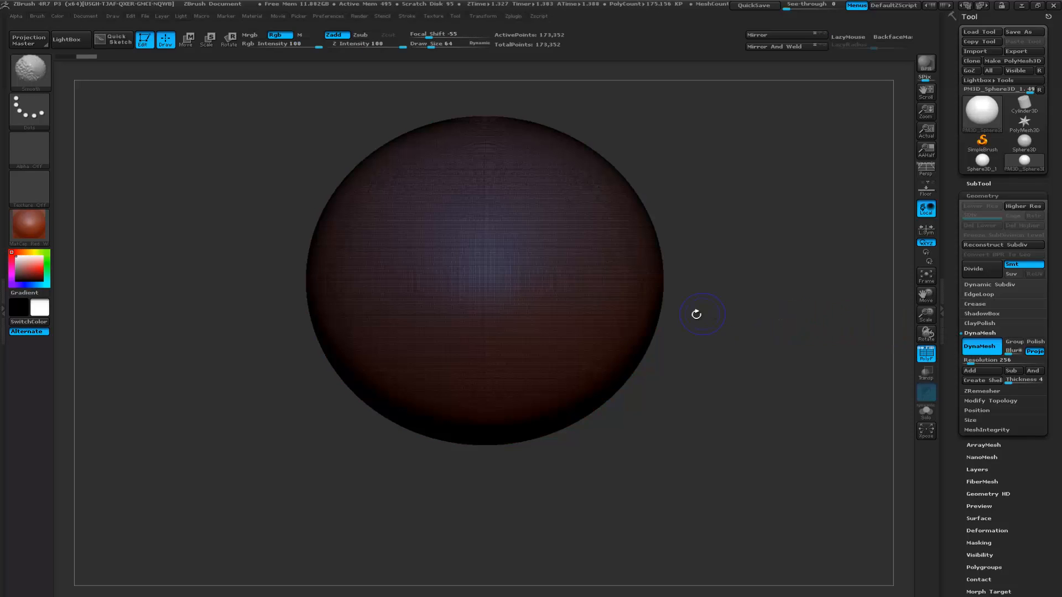
left_click_drag(780, 296, 559, 315, "alt")
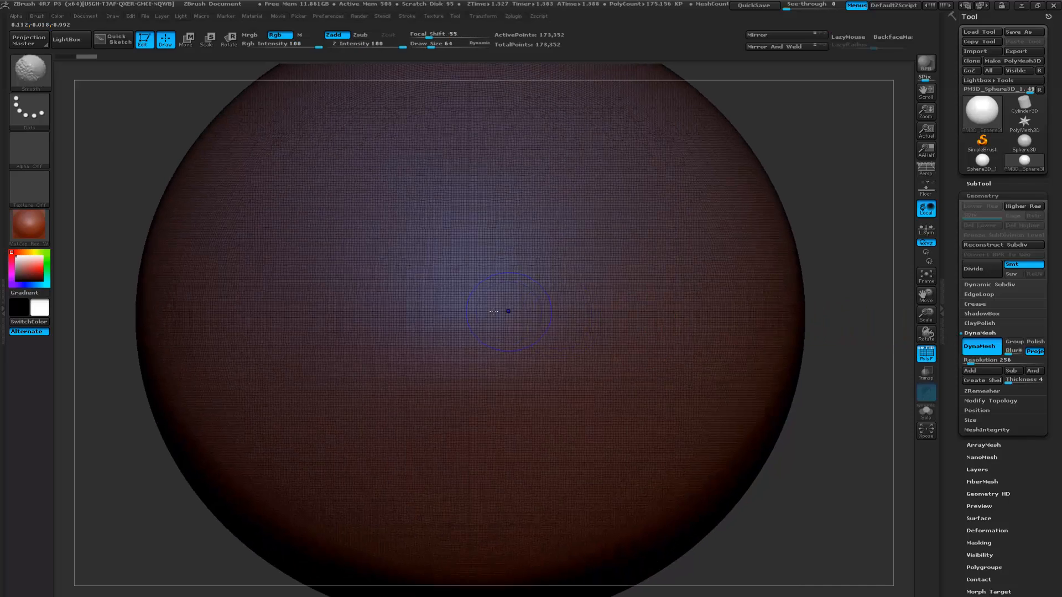
key("shift+f")
left_click_drag(828, 241, 774, 293, "alt")
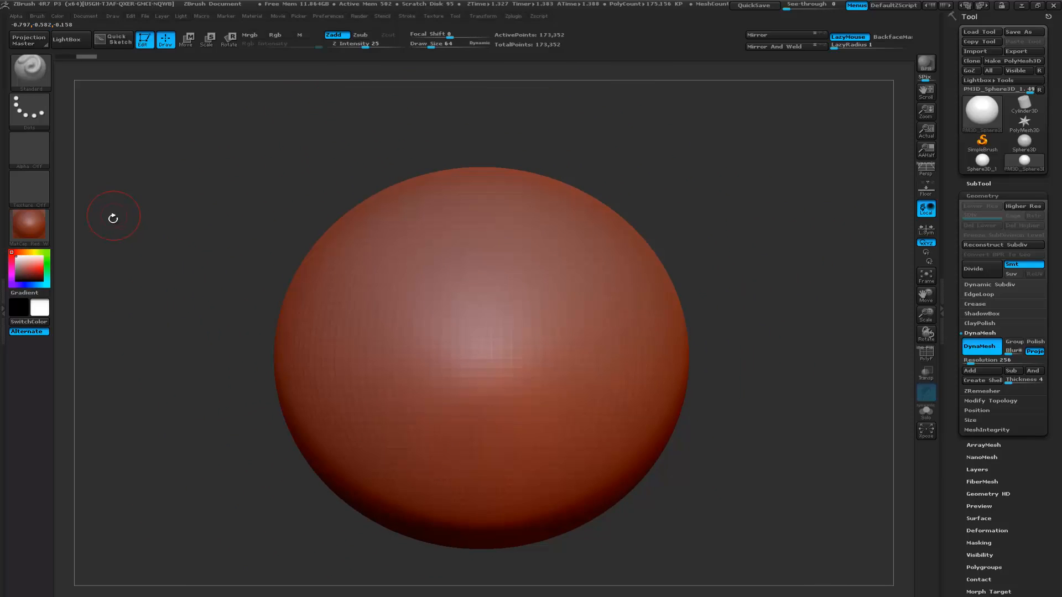
- Try the Chalk material on the sphere
left_click(38, 229)
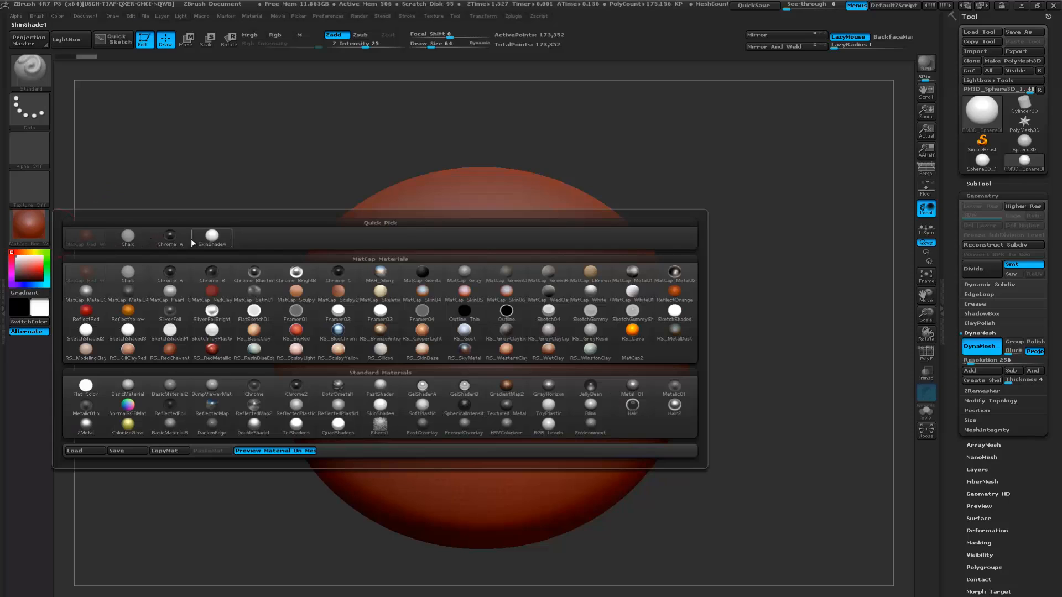
left_click(135, 242)
key("shift+f")
key("shift+f")
- Apply the RS_GreyClayExtreme material to the sphere
left_click(40, 229)
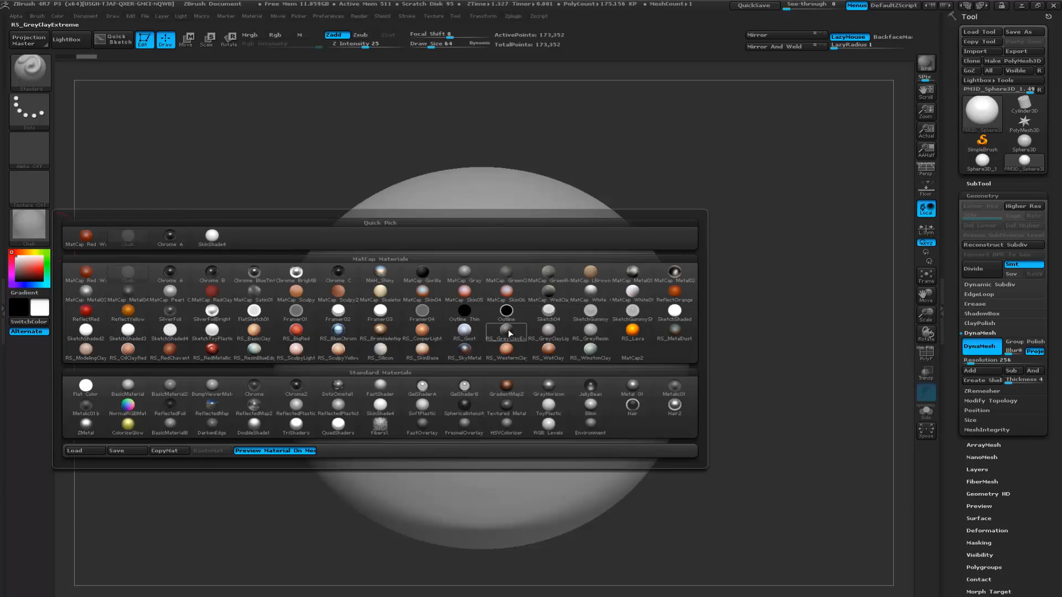
left_click(508, 332)
left_click_drag(724, 311, 648, 280, "alt")
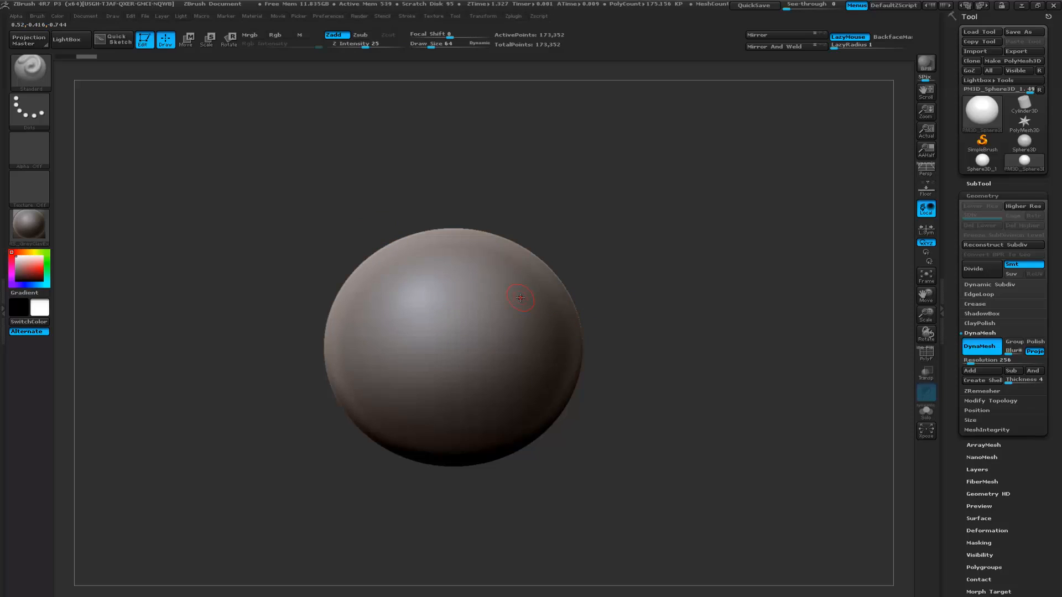
- Choose the Move Topological brush and enlarge its draw size to 366
key("b")
key("m")
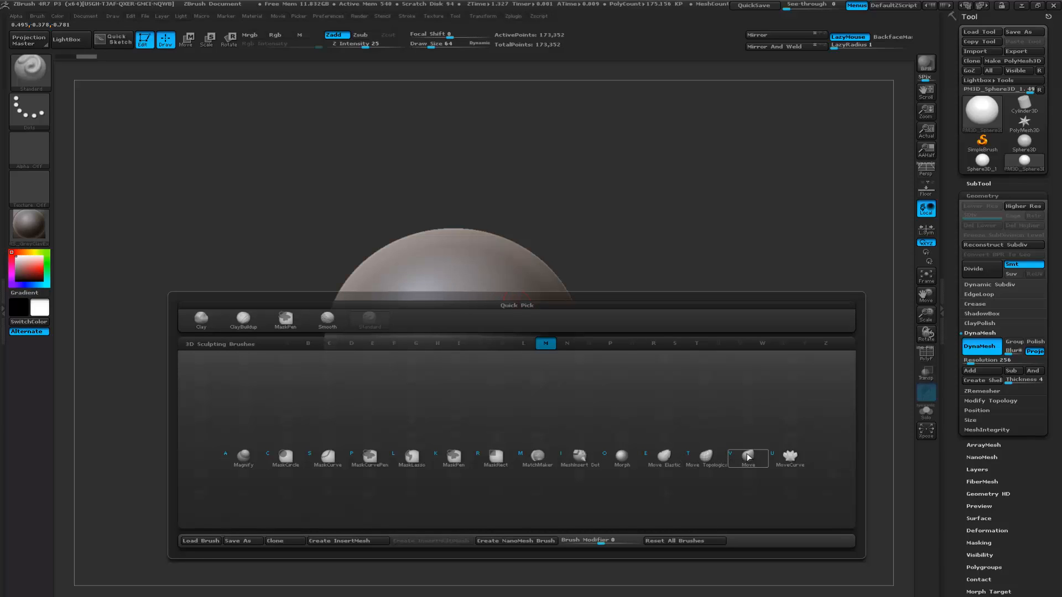
left_click(706, 458)
key("space")
left_click_drag(593, 312, 614, 314)
- Pull the sphere's sides, top and underside outward from several angles into an irregular, angular rock shape
mouse_move(521, 280)
left_mouse_down()
mouse_move(602, 246)
mouse_move(631, 213)
mouse_move(599, 227)
left_mouse_up()
left_click_drag(622, 238, 613, 256, "alt")
mouse_move(585, 341)
left_mouse_down()
mouse_move(660, 350)
mouse_move(617, 366)
mouse_move(633, 367)
mouse_move(631, 377)
left_mouse_up()
left_click_drag(676, 281, 681, 316)
mouse_move(552, 296)
left_mouse_down()
mouse_move(609, 235)
mouse_move(599, 222)
left_mouse_up()
left_click_drag(524, 333, 579, 338)
left_click_drag(698, 339, 588, 295)
left_click_drag(377, 250, 316, 191)
left_click_drag(466, 205, 462, 155)
left_click_drag(362, 349, 317, 374)
left_click_drag(434, 407, 434, 444)
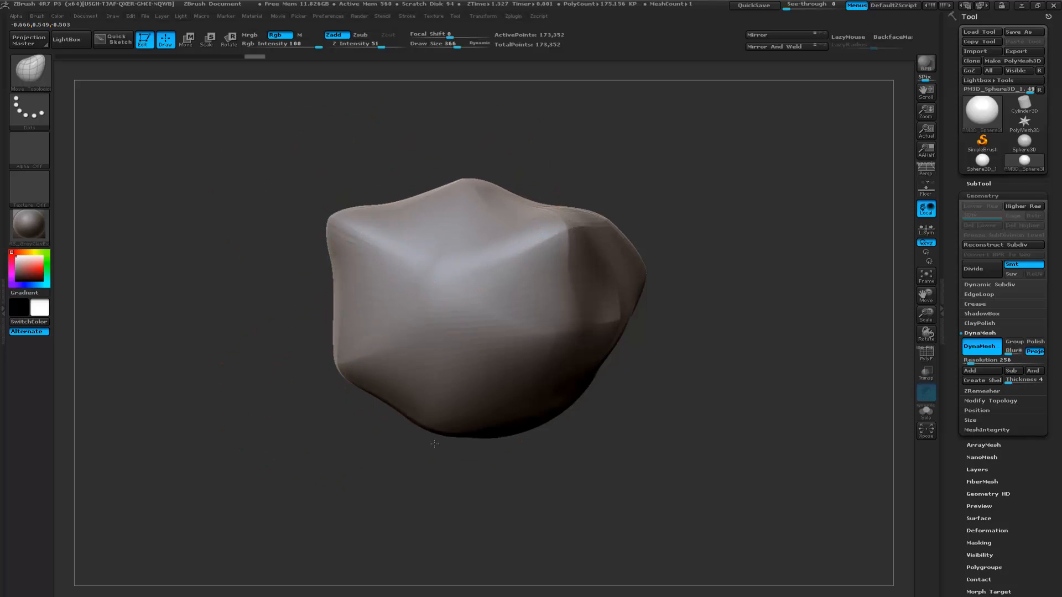
- Remesh the deformed rock with DynaMesh to even out its stretched topology
key("shift")
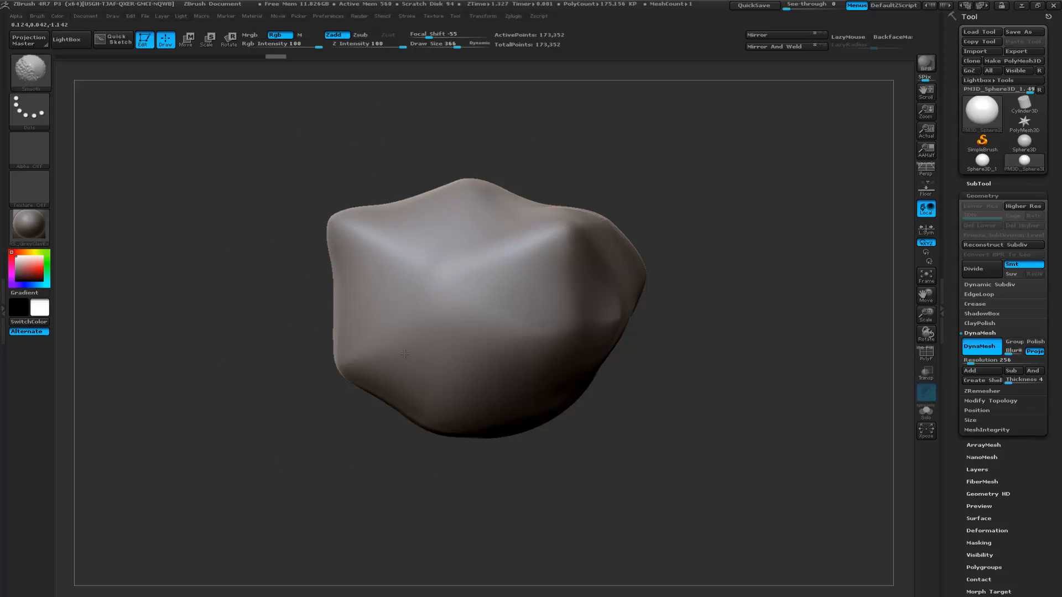
key("ctrl")
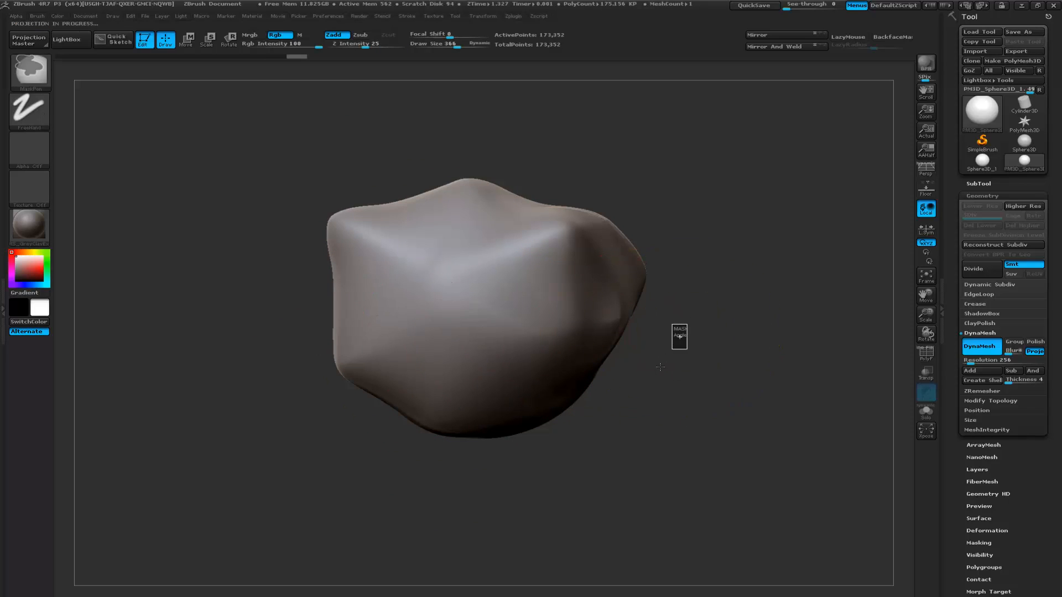
left_click_drag(697, 309, 657, 336, "alt")
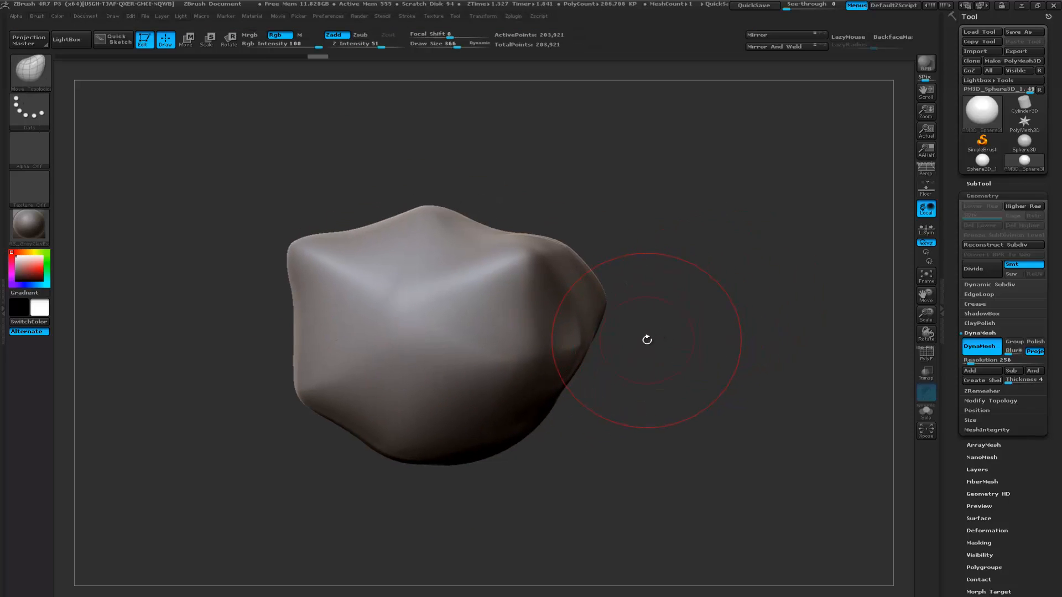
- Squash the rock into a flatter boulder by scaling it along Transpose lines drawn across its body
key("w")
left_click_drag(415, 346, 418, 160)
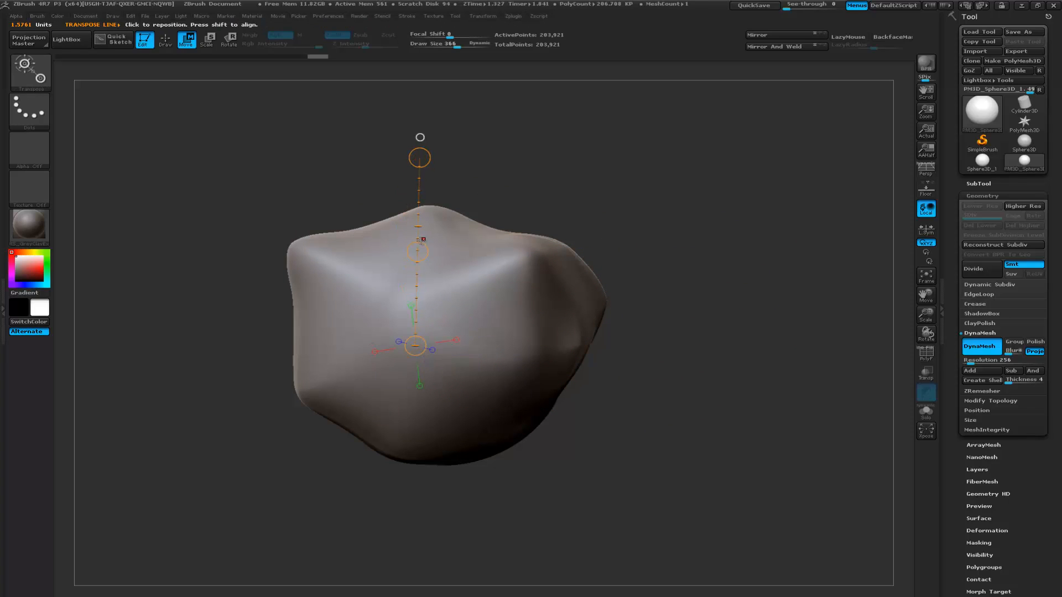
mouse_move(417, 253)
left_mouse_down()
mouse_move(403, 299)
mouse_move(561, 201)
left_mouse_up()
key("e")
mouse_move(468, 262)
left_mouse_down()
mouse_move(406, 292)
mouse_move(412, 283)
left_mouse_up()
left_click_drag(492, 190, 607, 189)
mouse_move(414, 260)
left_mouse_down()
mouse_move(527, 172)
mouse_move(503, 168)
left_mouse_up()
mouse_move(458, 215)
left_mouse_down()
mouse_move(475, 214)
mouse_move(386, 235)
mouse_move(388, 247)
left_mouse_up()
mouse_move(578, 293)
left_mouse_down()
mouse_move(501, 268)
mouse_move(452, 339)
left_mouse_up()
- Reshape the flattened rock's silhouette with the Move brush, checking it from several angles
key("b")
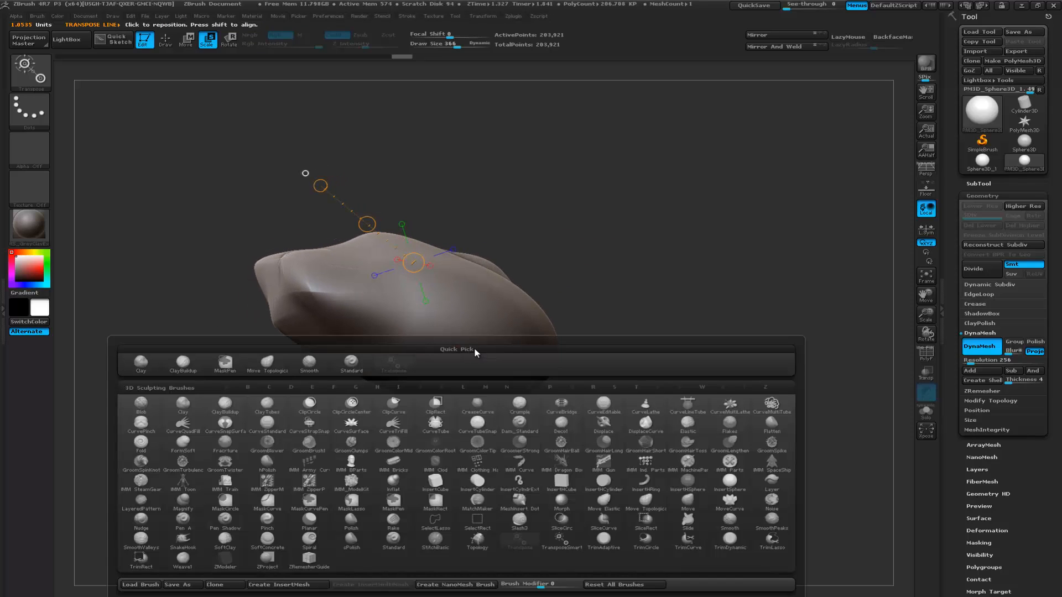
key("m")
key("v")
left_click_drag(669, 293, 627, 332)
left_click_drag(537, 354, 524, 335)
mouse_move(658, 326)
left_mouse_down()
mouse_move(749, 284)
mouse_move(701, 324)
mouse_move(668, 289)
mouse_move(635, 315)
mouse_move(731, 314)
left_mouse_up()
mouse_move(660, 366)
left_mouse_down()
mouse_move(691, 360)
mouse_move(711, 321)
mouse_move(668, 291)
mouse_move(585, 280)
mouse_move(592, 303)
left_mouse_up()
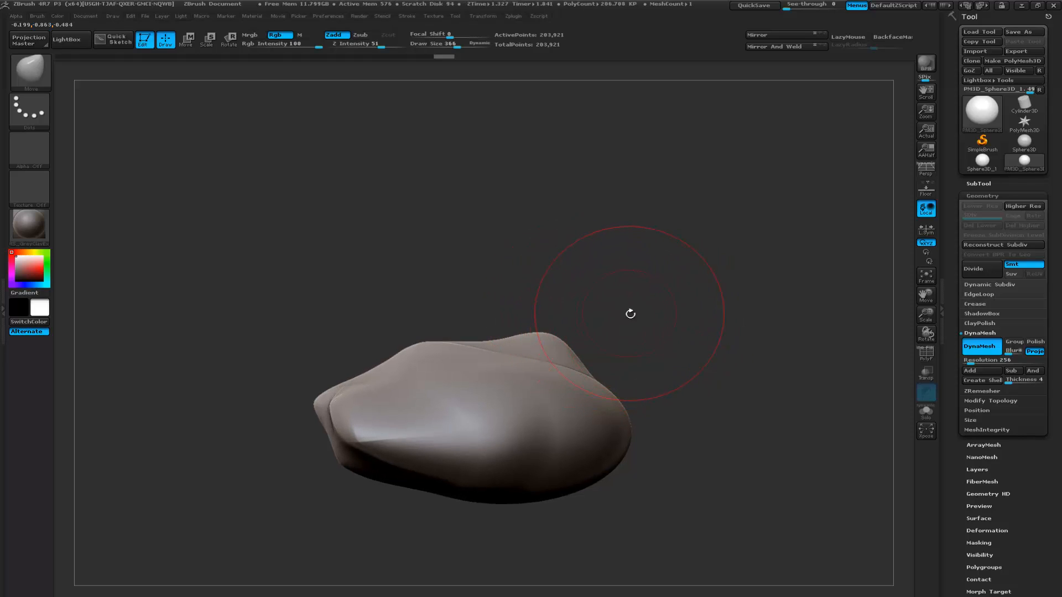
- Check the rock's wireframe and smooth the stretched crease along its side, refining the form with the Move brush
mouse_move(657, 342)
left_mouse_down()
mouse_move(567, 322)
mouse_move(578, 324)
mouse_move(570, 357)
mouse_move(519, 369)
left_mouse_up()
key("shift+f")
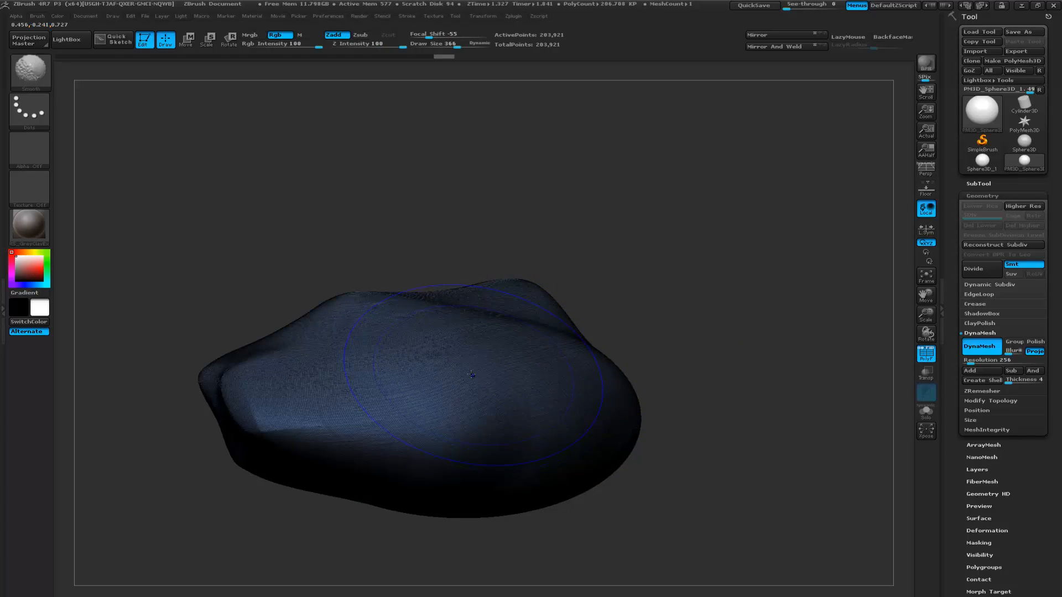
key("shift+f")
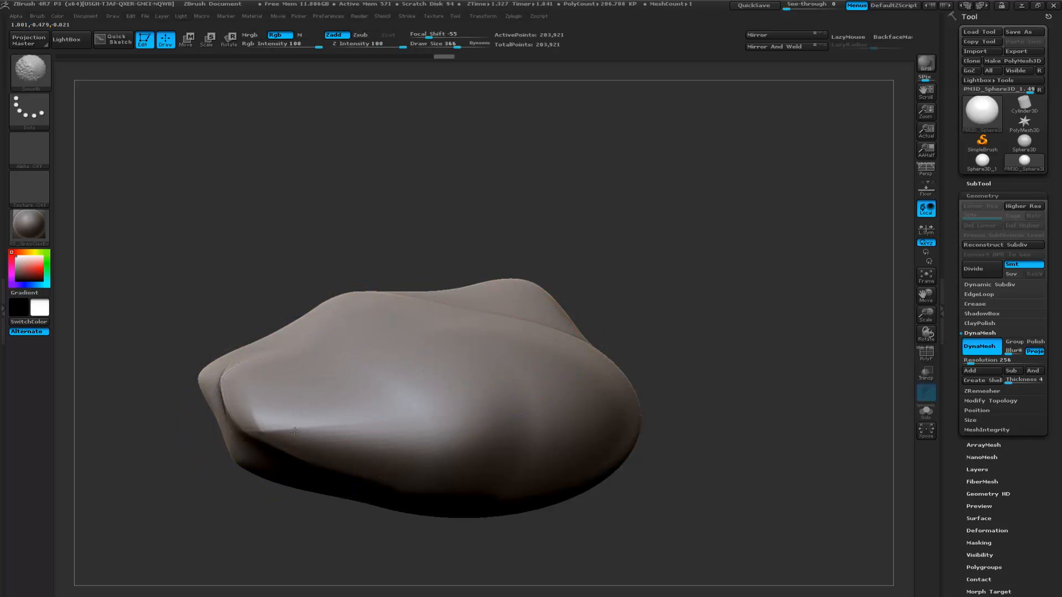
mouse_move(656, 344)
left_mouse_down()
mouse_move(641, 344)
mouse_move(699, 344)
left_mouse_up()
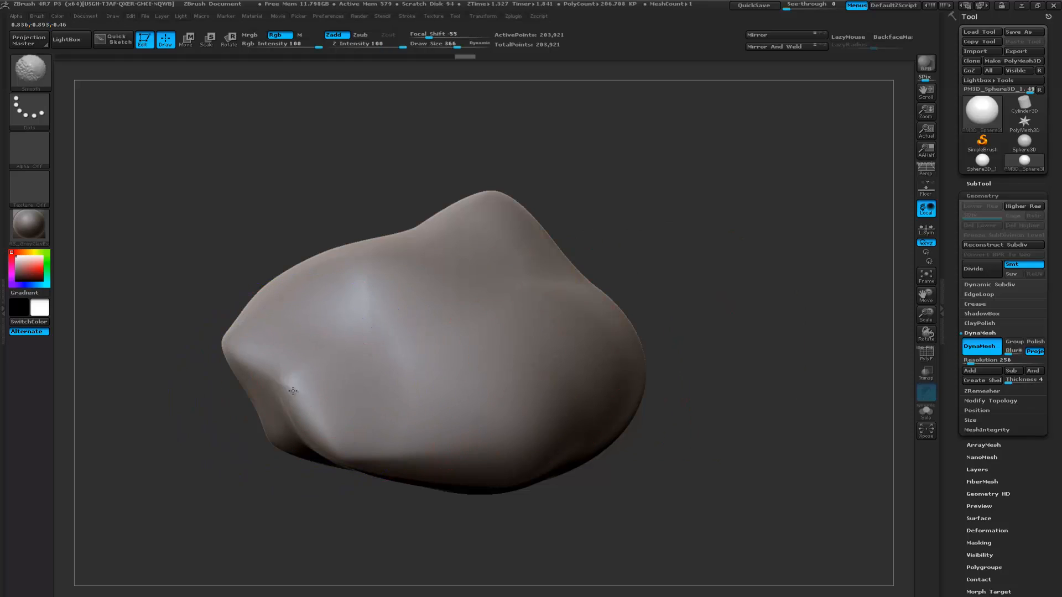
mouse_move(649, 292)
left_mouse_down()
mouse_move(640, 323)
mouse_move(635, 313)
mouse_move(657, 307)
mouse_move(643, 295)
left_mouse_up()
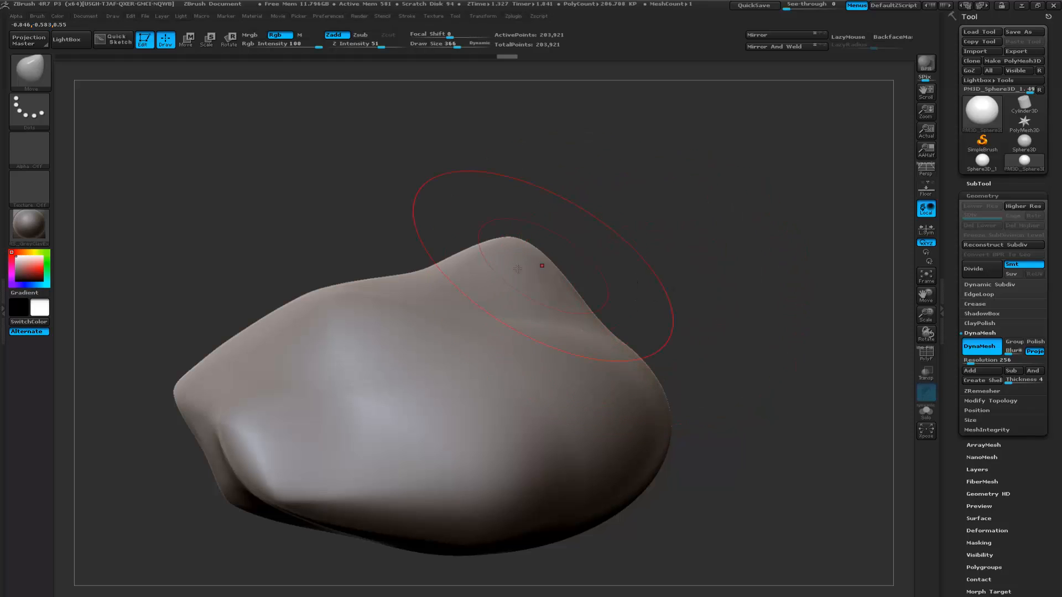
mouse_move(676, 299)
left_mouse_down()
mouse_move(580, 252)
mouse_move(450, 280)
mouse_move(563, 289)
mouse_move(434, 253)
mouse_move(522, 242)
mouse_move(614, 293)
mouse_move(595, 297)
left_mouse_up()
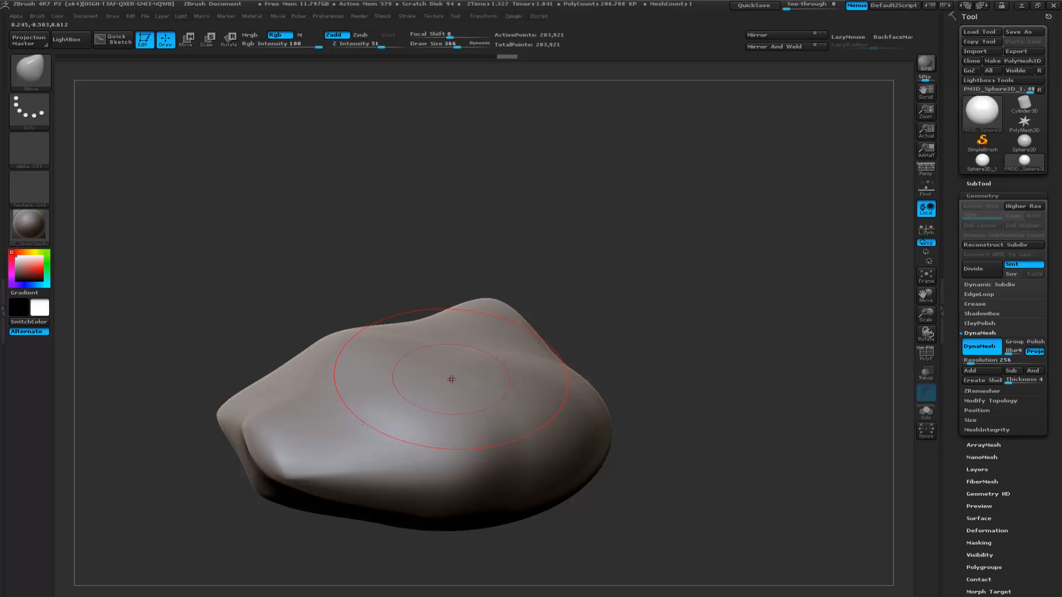
- Duplicate the rock by moving a copy upward along a vertical Transpose line, keeping the original masked
key("w")
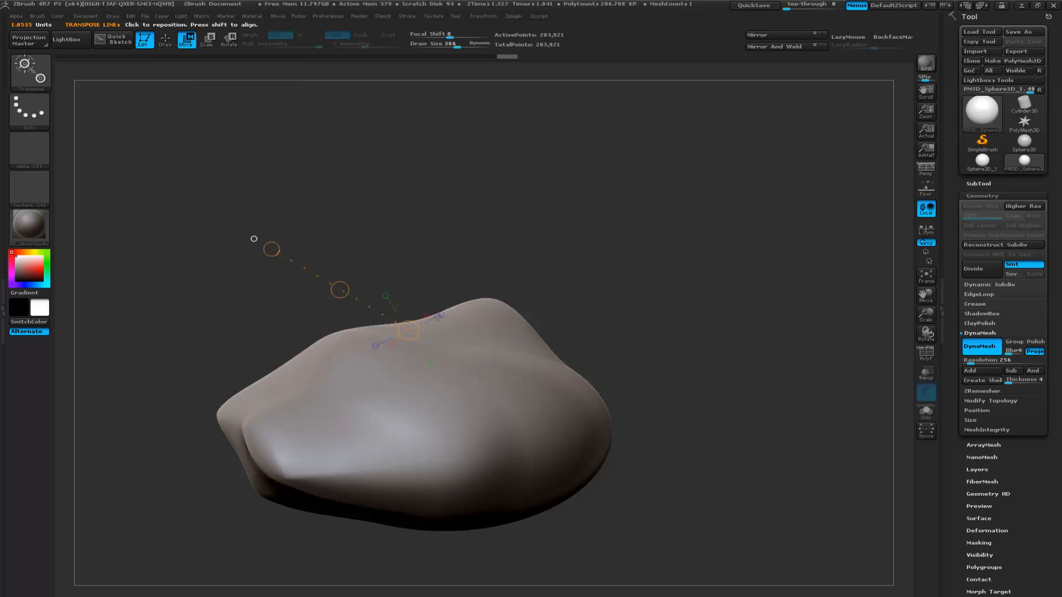
mouse_move(441, 409)
left_mouse_down()
mouse_move(432, 257)
mouse_move(505, 191)
mouse_move(451, 193)
left_mouse_up()
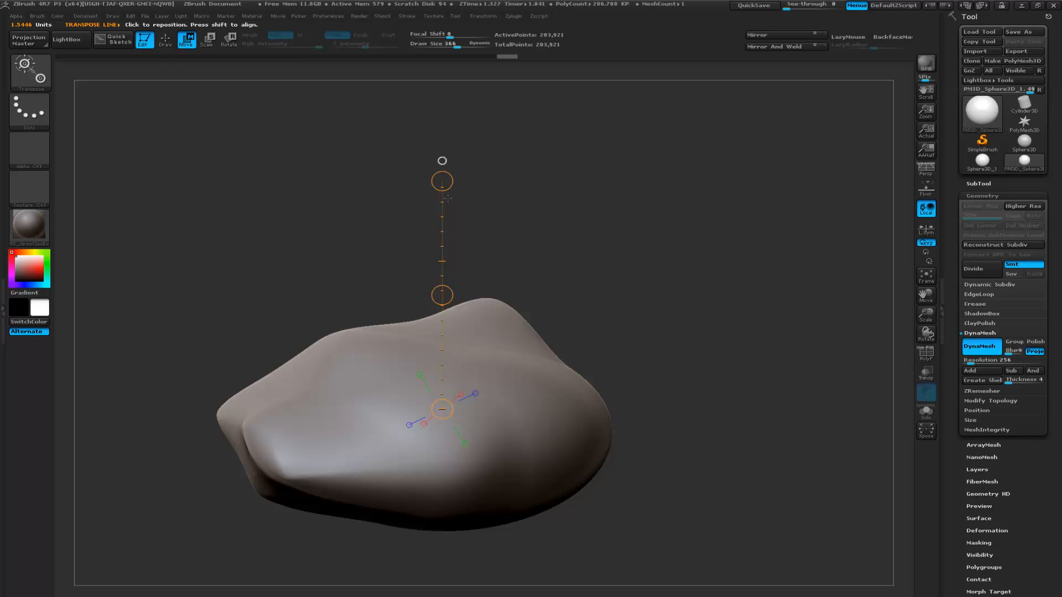
left_click_drag(442, 295, 508, 192, "ctrl")
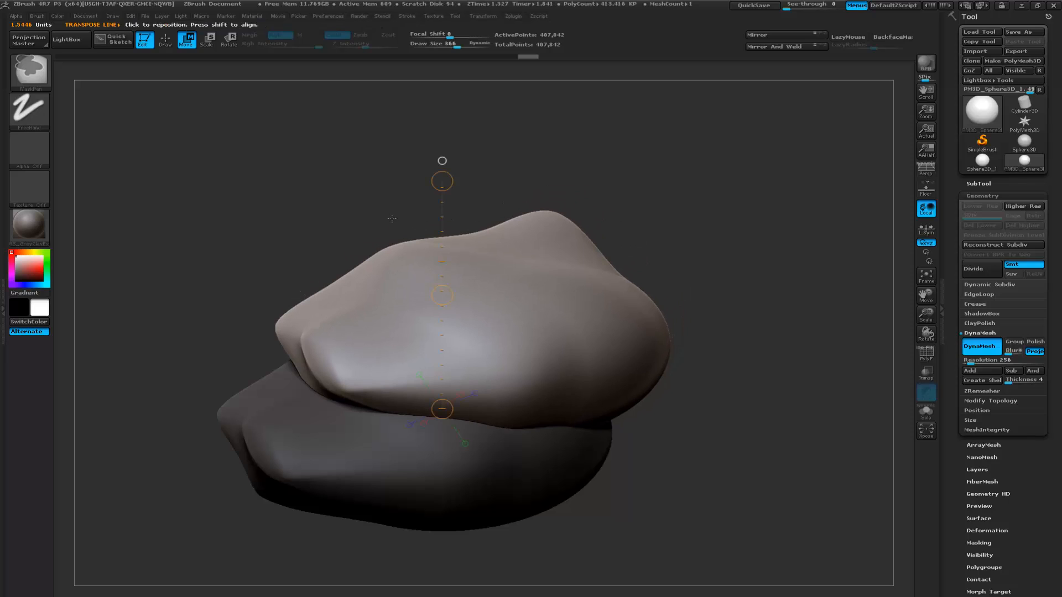
left_click_drag(338, 236, 371, 212)
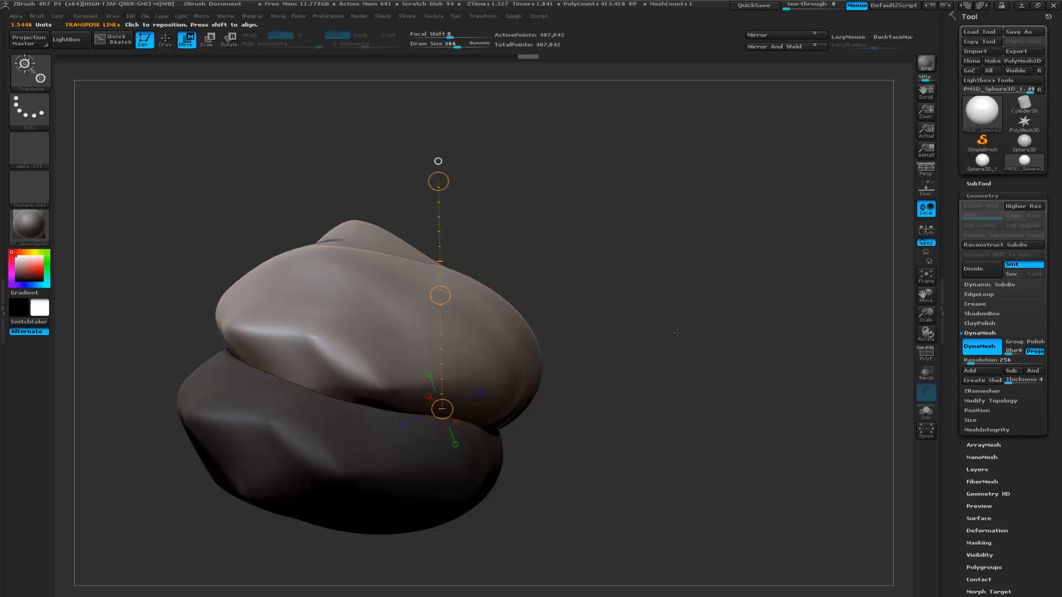
- Scale down and rotate the copied rock, and sink it into the upper side of the original
left_click_drag(364, 321, 401, 307)
key("e")
left_click_drag(580, 250, 536, 268)
key("r")
left_click_drag(598, 246, 403, 483)
left_click_drag(534, 353, 724, 358)
key("w")
mouse_move(470, 323)
left_mouse_down()
mouse_move(634, 325)
mouse_move(583, 329)
mouse_move(617, 371)
left_mouse_up()
left_click_drag(659, 283, 430, 272)
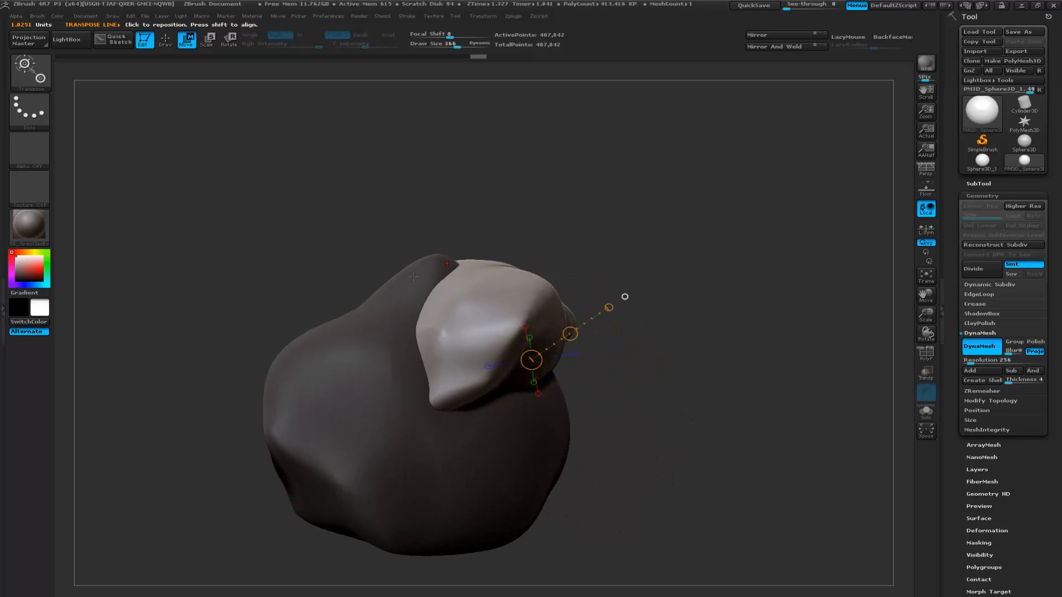
left_click_drag(667, 269, 638, 250)
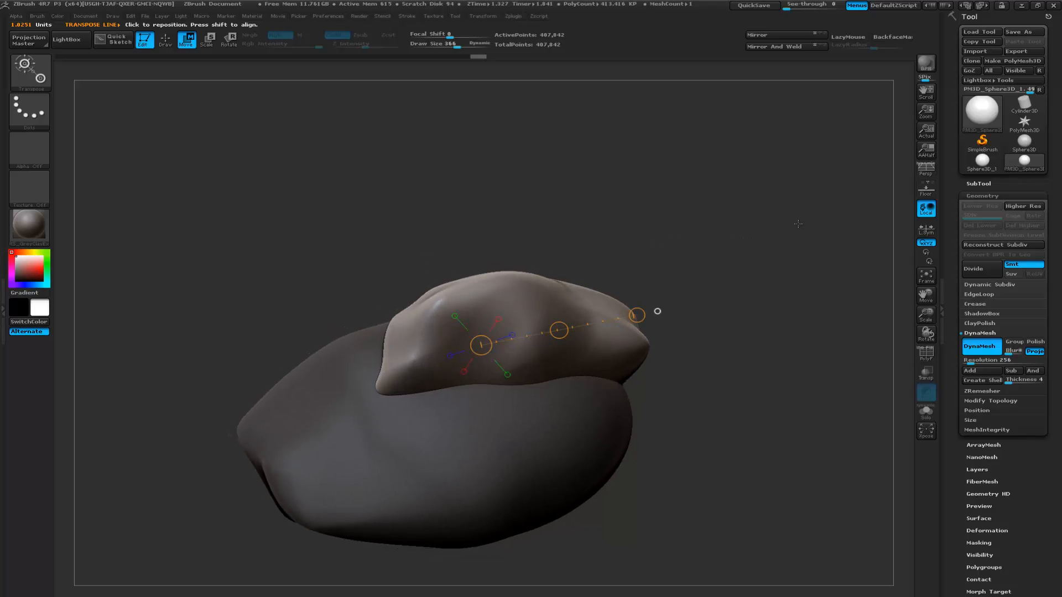
- Clear the mask and fuse the two overlapping rocks with DynaMesh, checking the seam in wireframe
left_click(727, 234, "ctrl")
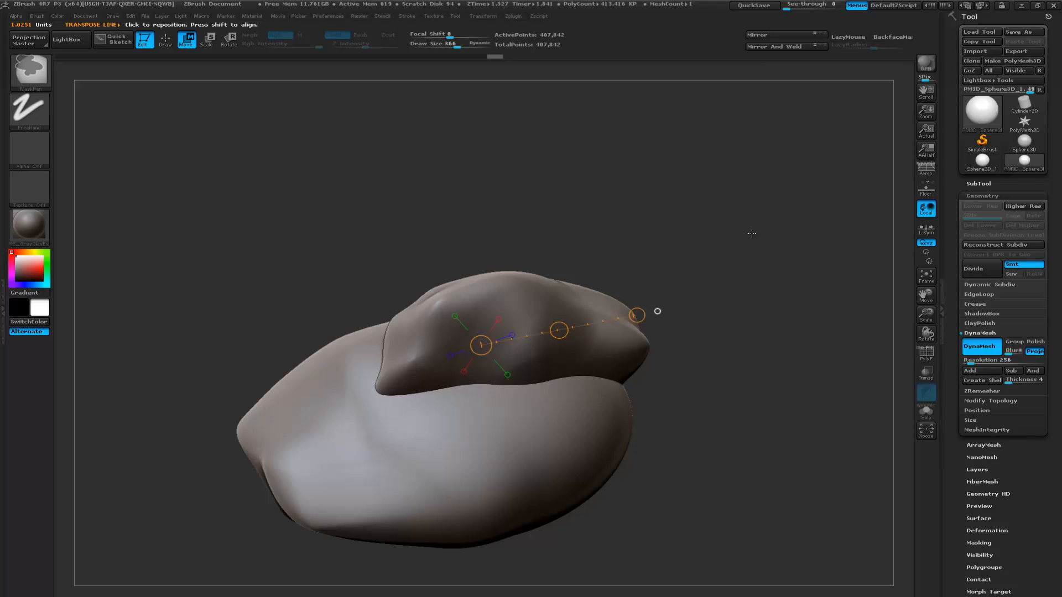
key("q")
key("ctrl")
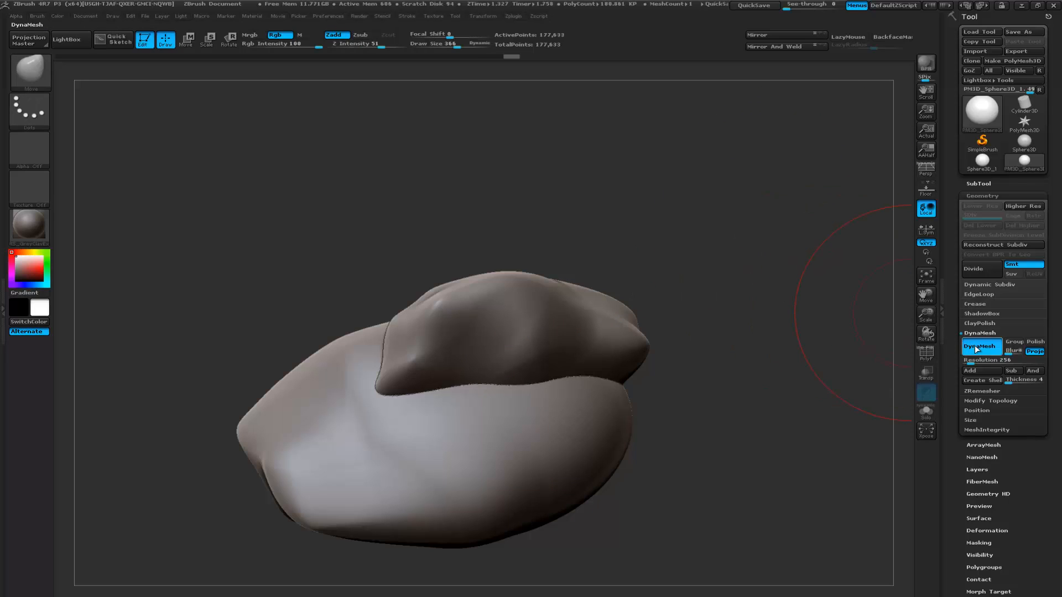
key("shift+f")
left_click_drag(431, 240, 456, 299, "alt")
left_click_drag(469, 204, 520, 200)
key("shift+f")
left_click_drag(638, 240, 504, 249)
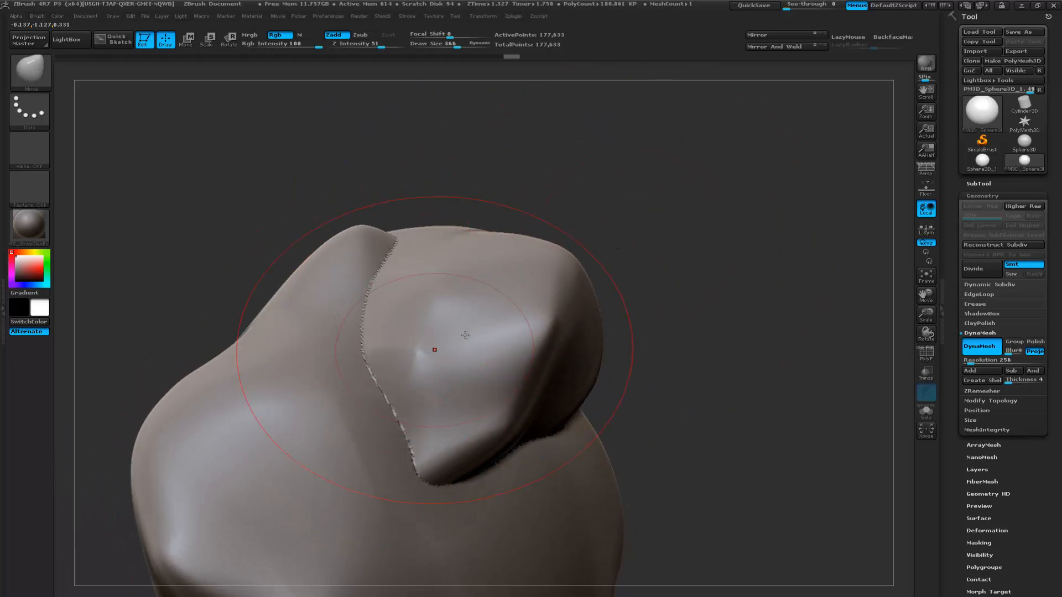
- Set the brush size to 169 and reshape the seam and edges of the fused piece from several angles
key("space")
left_click_drag(691, 299, 675, 299)
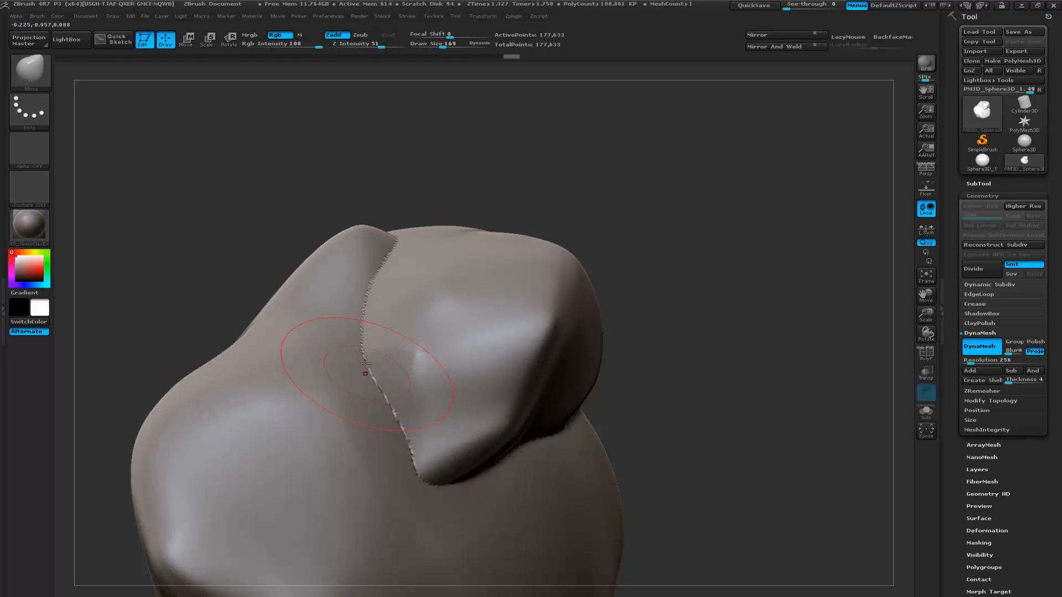
left_click_drag(368, 376, 363, 315, "shift")
mouse_move(364, 360)
left_mouse_down("shift")
mouse_move(415, 467)
mouse_move(433, 462)
left_mouse_up("shift")
left_click_drag(749, 365, 644, 359)
mouse_move(413, 439)
left_mouse_down("shift")
mouse_move(547, 437)
mouse_move(703, 408)
mouse_move(589, 406)
left_mouse_up("shift")
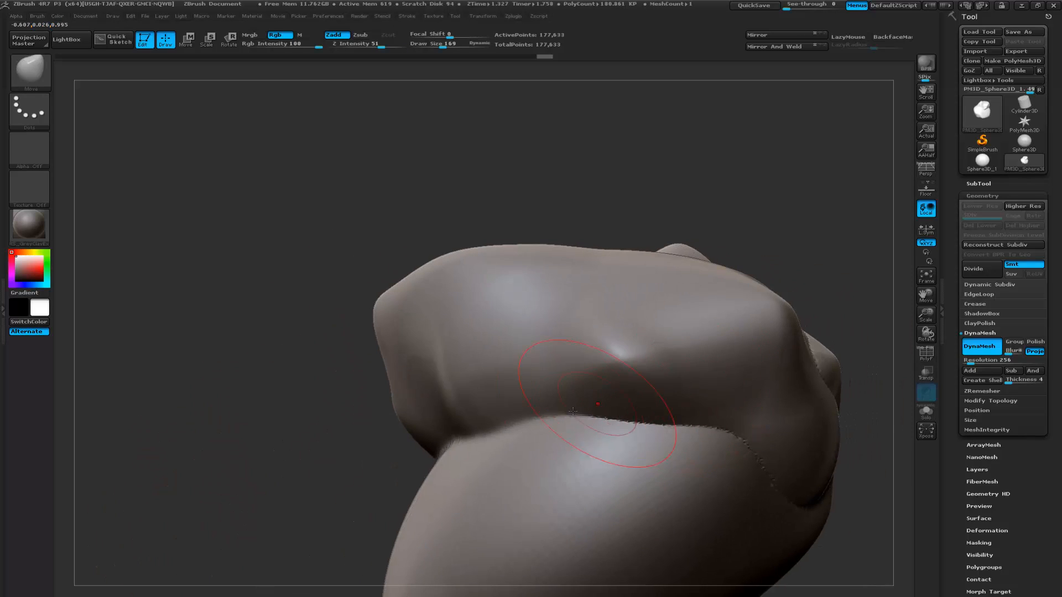
mouse_move(798, 450)
left_mouse_down()
mouse_move(703, 254)
mouse_move(731, 258)
mouse_move(720, 259)
left_mouse_up()
left_click_drag(659, 330, 621, 259, "shift")
mouse_move(586, 197)
left_mouse_down()
mouse_move(682, 216)
mouse_move(687, 168)
left_mouse_up()
left_click_drag(702, 237, 707, 220, "alt")
- Duplicate the combined rock along a diagonal Transpose line and rotate the copy to a different orientation
key("w")
mouse_move(414, 370)
left_mouse_down()
mouse_move(522, 246)
mouse_move(598, 183)
left_mouse_up()
left_click_drag(505, 278, 474, 217, "ctrl")
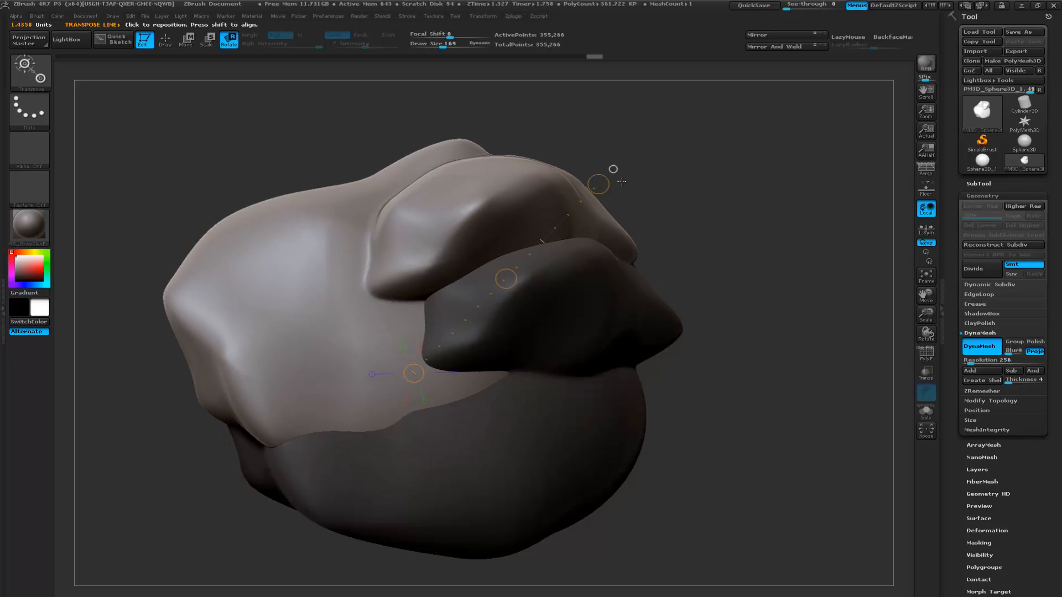
left_click_drag(594, 184, 293, 362)
key("w")
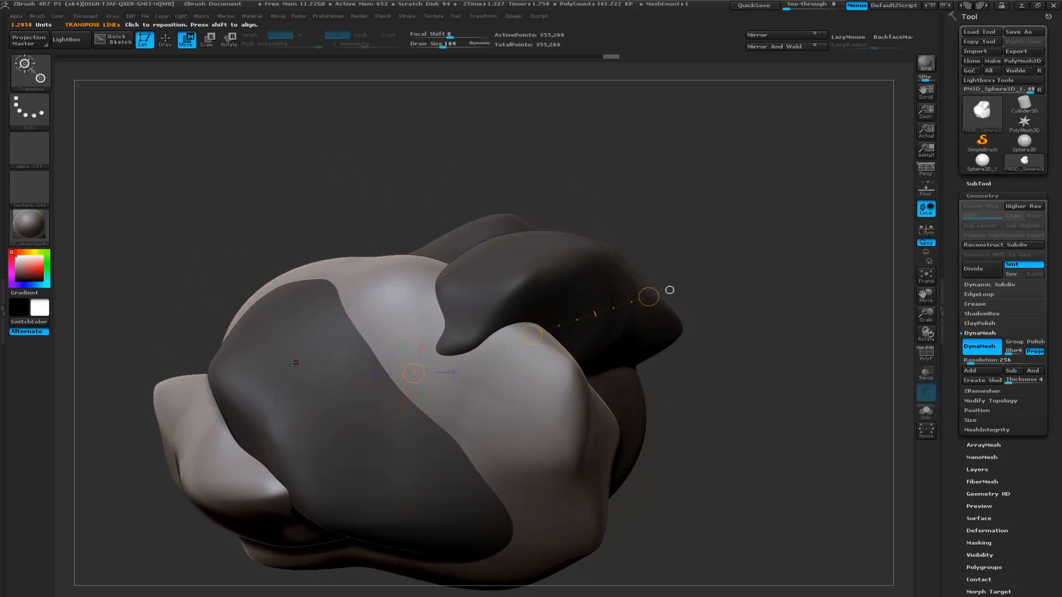
- Scale down the second copy and position it so that it overlaps the lower end of the main rock
left_click_drag(649, 296, 521, 346)
key("w")
left_click_drag(520, 254, 556, 256)
left_click_drag(507, 214, 682, 208)
left_click_drag(453, 375, 701, 359)
mouse_move(705, 301)
left_mouse_down()
mouse_move(758, 295)
mouse_move(525, 351)
mouse_move(541, 361)
mouse_move(576, 355)
mouse_move(593, 408)
left_mouse_up()
left_click_drag(807, 372, 426, 368)
key("e")
key("w")
left_click_drag(246, 254, 327, 258)
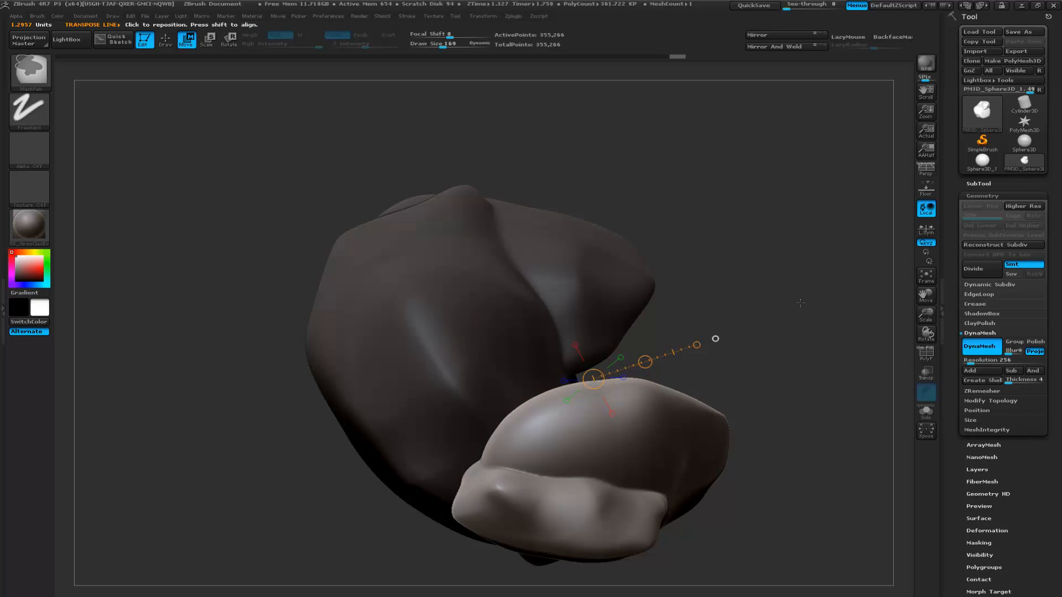
- Clear the mask and merge the second copy into the main rock with DynaMesh
left_click_drag(810, 298, 785, 313, "ctrl")
left_click_drag(820, 276, 779, 305, "ctrl")
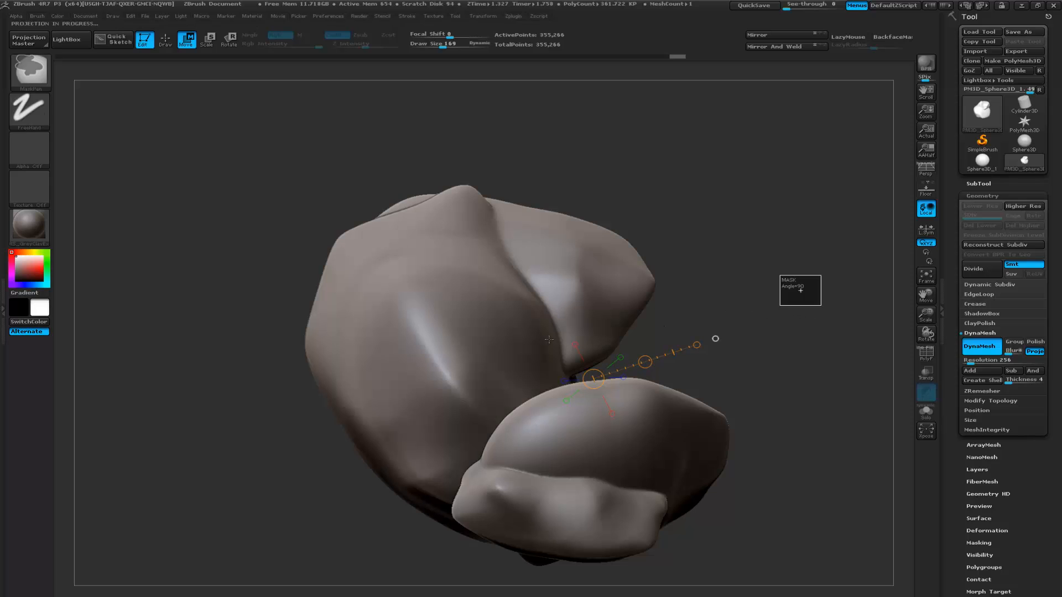
left_click_drag(760, 360, 715, 352)
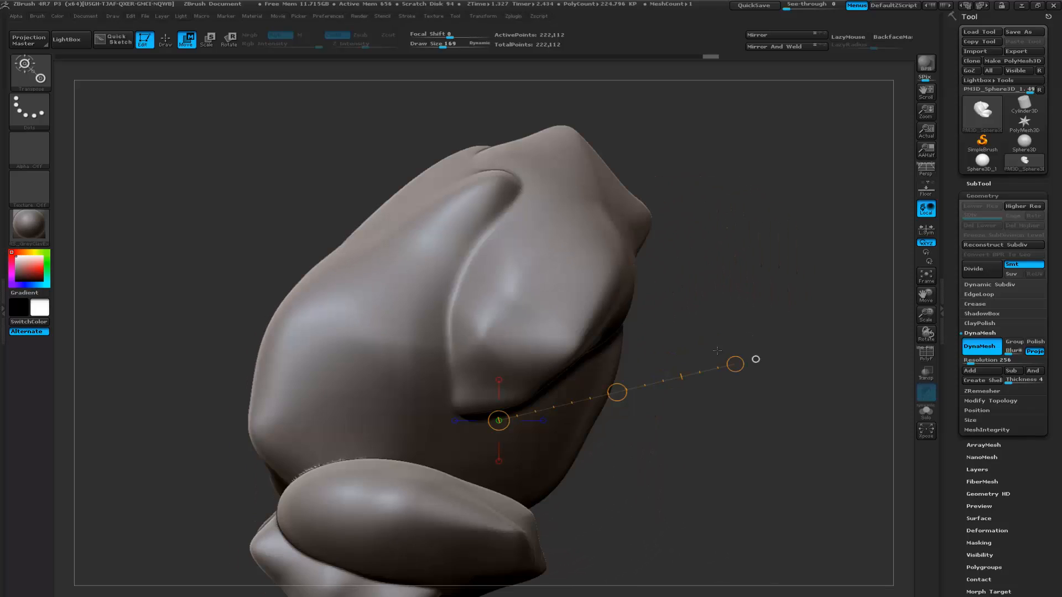
mouse_move(754, 313)
left_mouse_down()
mouse_move(753, 234)
mouse_move(771, 298)
mouse_move(760, 327)
mouse_move(719, 361)
left_mouse_up()
key("q")
left_click_drag(782, 339, 653, 343)
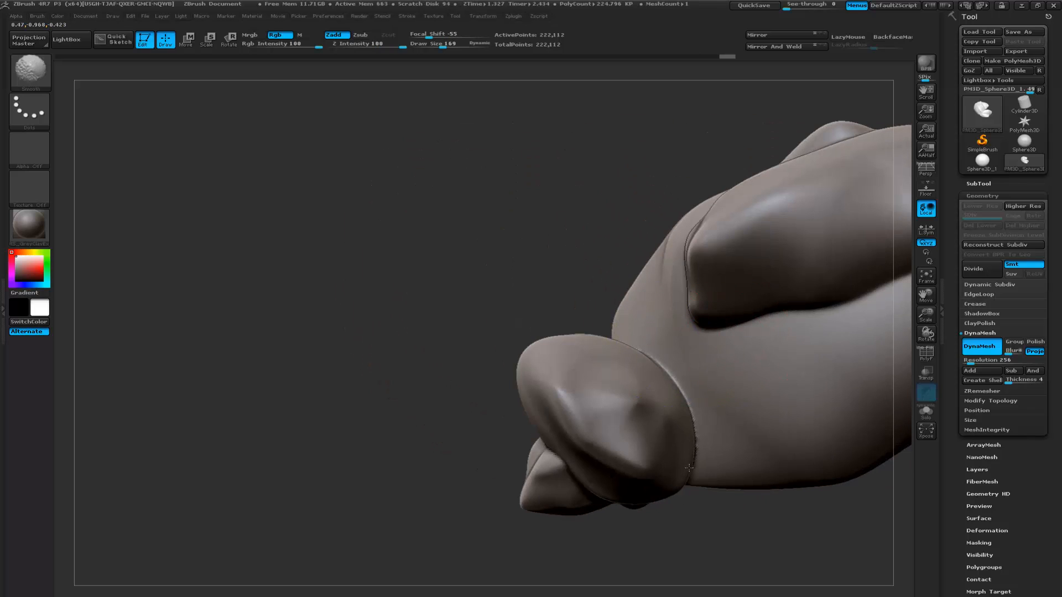
- Smooth the new seams and reshape the merged boulders with the Move brush, working around the whole rock
left_click_drag(664, 391, 680, 431, "shift")
left_click_drag(704, 501, 531, 474, "alt")
mouse_move(736, 437)
left_mouse_down()
mouse_move(688, 437)
mouse_move(695, 397)
mouse_move(490, 331)
left_mouse_up()
left_click_drag(310, 463, 614, 370)
mouse_move(714, 343)
left_mouse_down()
mouse_move(703, 335)
mouse_move(625, 346)
left_mouse_up()
mouse_move(709, 320)
left_mouse_down()
mouse_move(683, 341)
mouse_move(648, 334)
mouse_move(697, 326)
mouse_move(697, 313)
mouse_move(625, 293)
mouse_move(474, 284)
left_mouse_up()
left_click_drag(552, 268, 546, 296)
left_click_drag(637, 252, 630, 286, "alt")
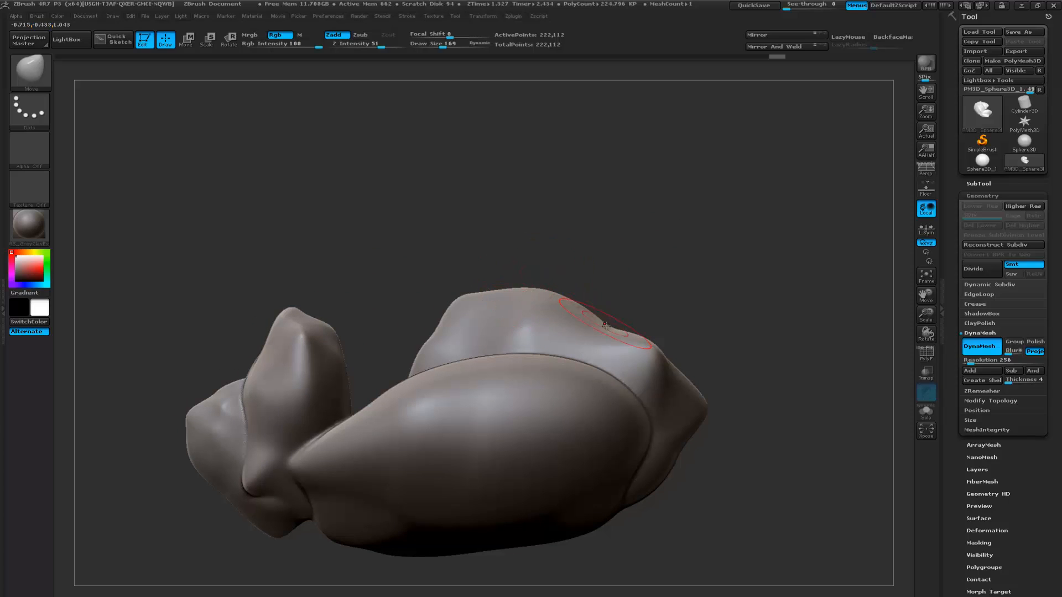
mouse_move(658, 287)
left_mouse_down()
mouse_move(699, 296)
mouse_move(671, 290)
left_mouse_up()
left_click_drag(439, 284, 565, 297, "alt")
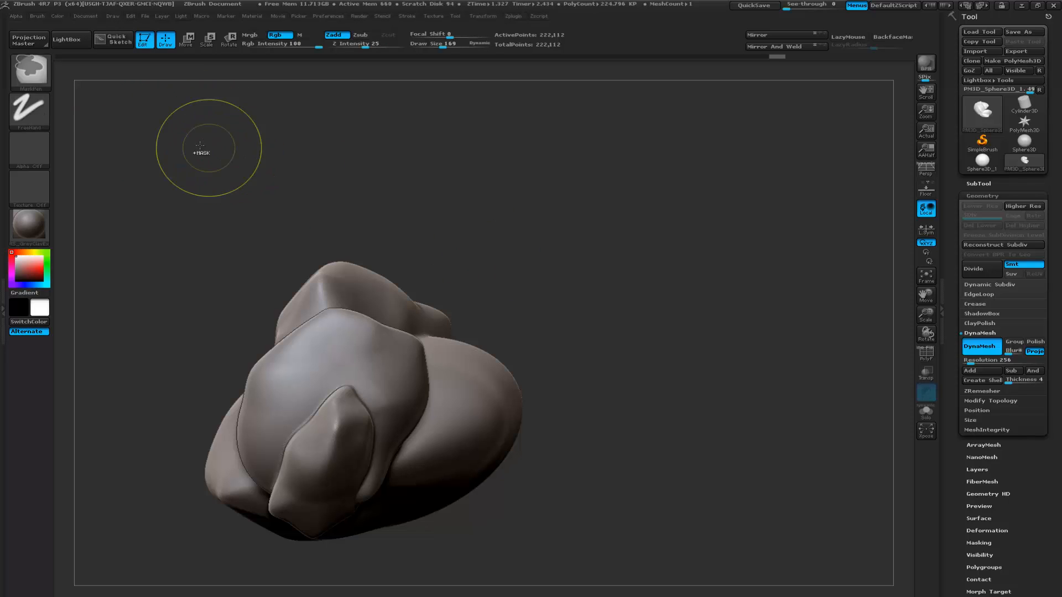
- Choose TrimCurve as the trimming brush for cutting the rock
left_click(42, 79, "ctrl+shift")
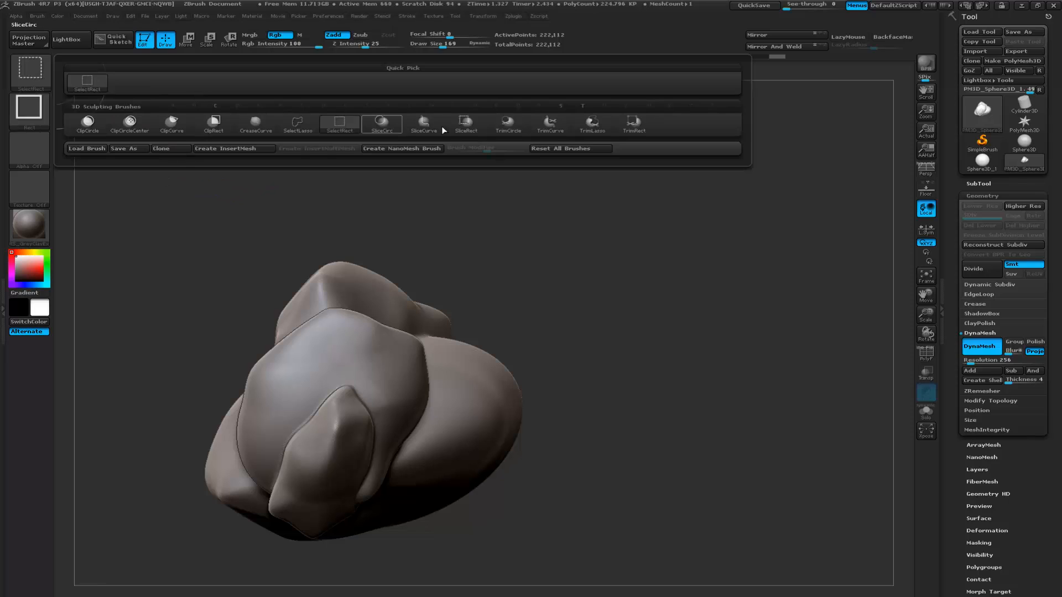
left_click(557, 131)
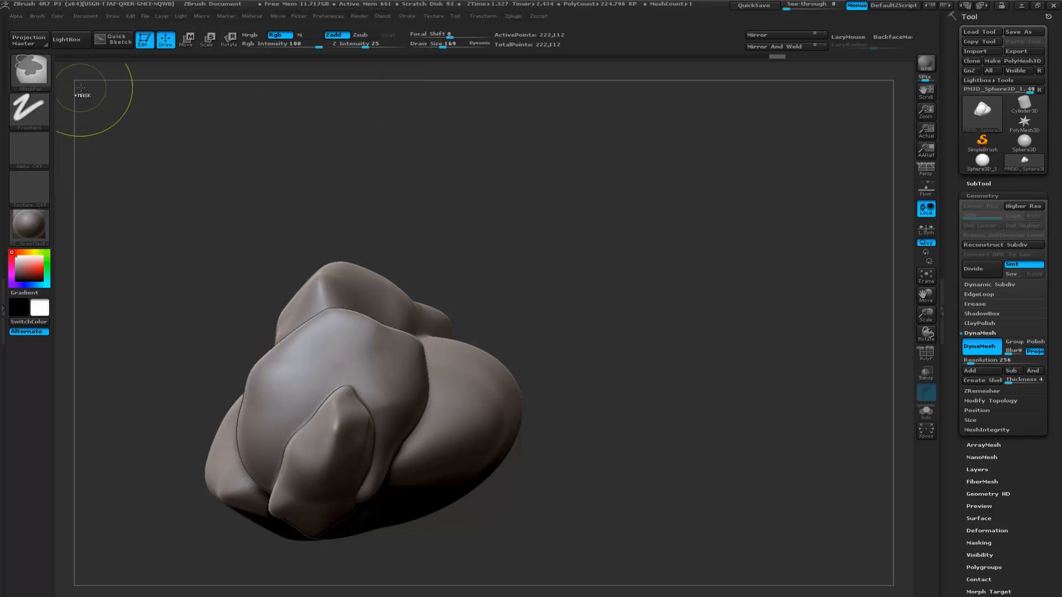
left_click(42, 73)
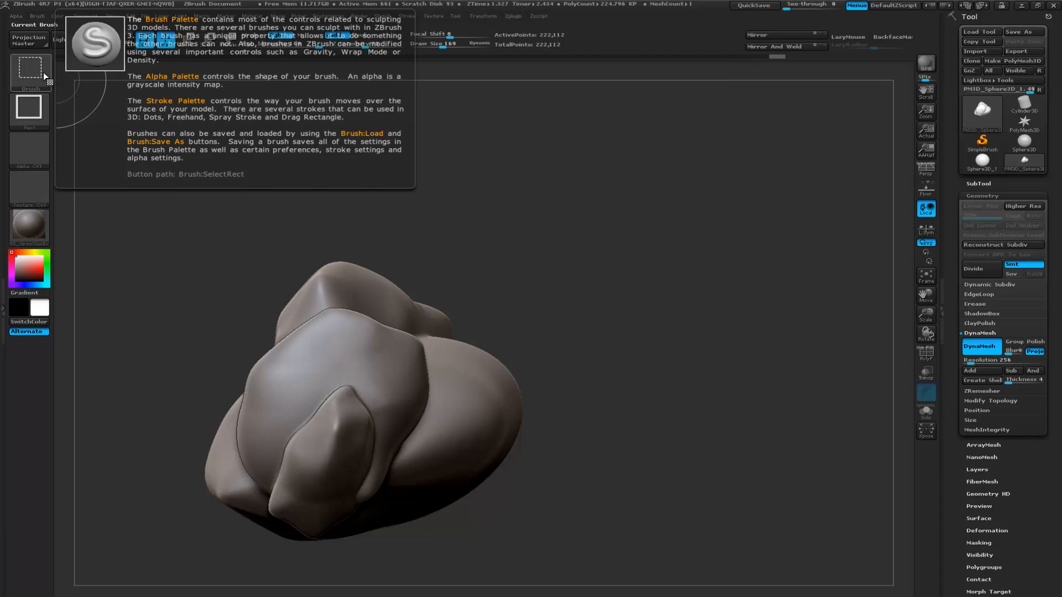
left_click(44, 75)
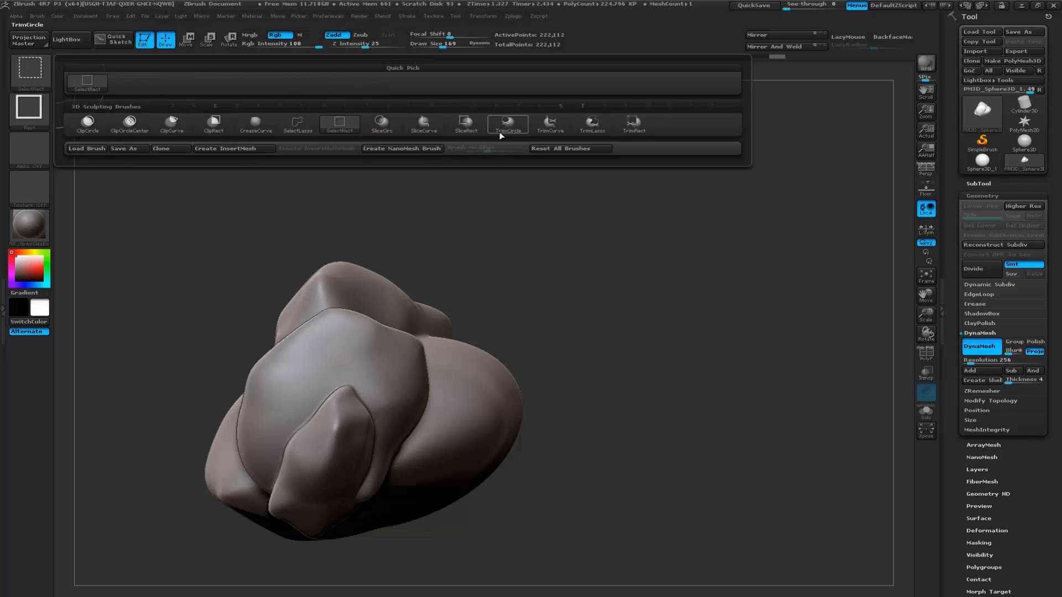
left_click(557, 128)
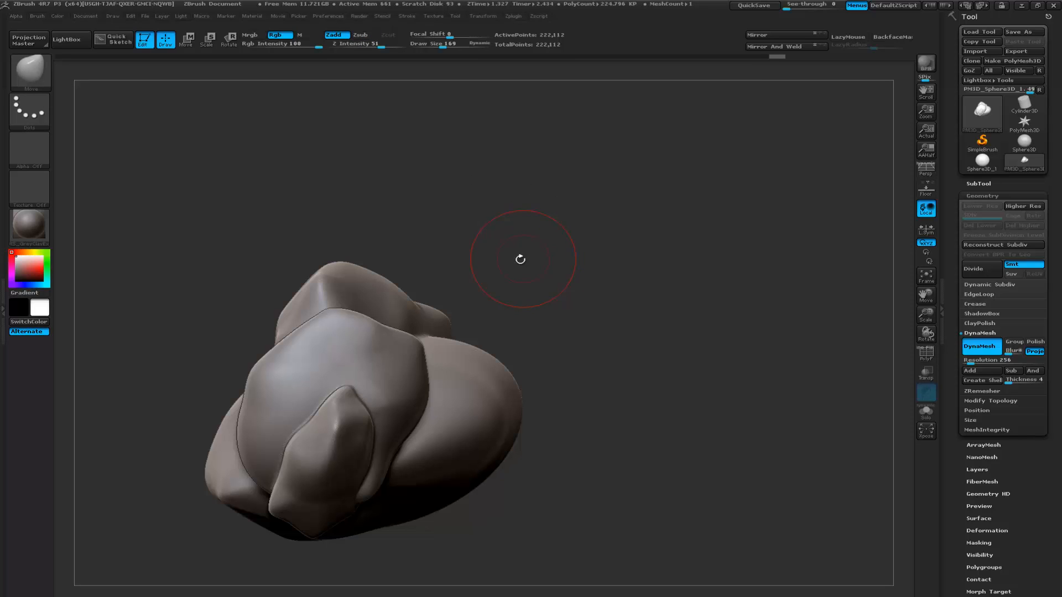
- Slice a flat facet off the rounded side of the large boulder with a steep TrimCurve cut
left_click_drag(499, 276, 514, 276)
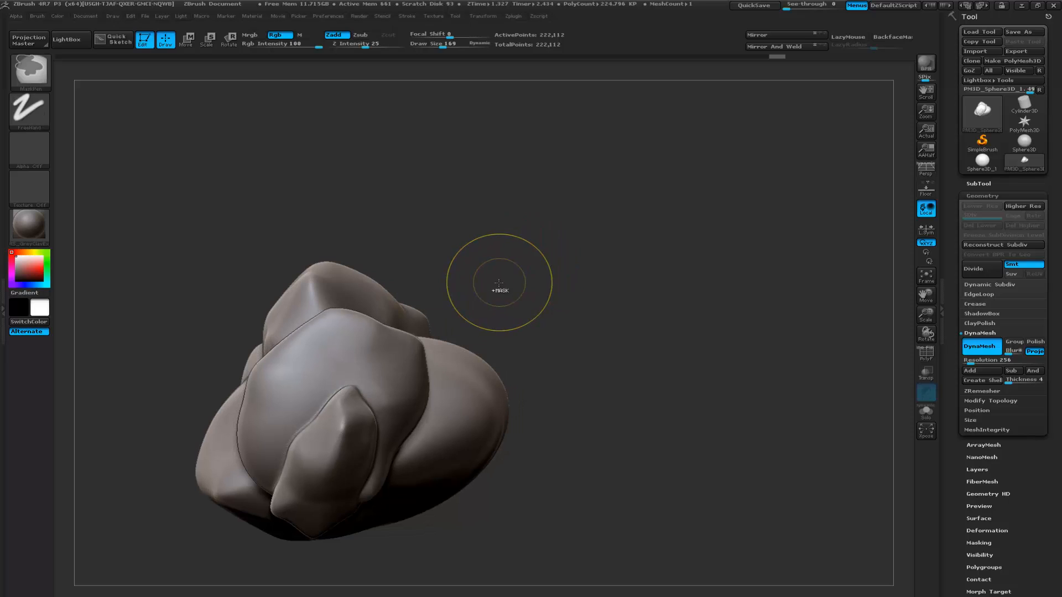
mouse_move(433, 260)
left_mouse_down("ctrl+shift")
mouse_move(469, 310)
mouse_move(537, 346)
left_mouse_up("ctrl+shift")
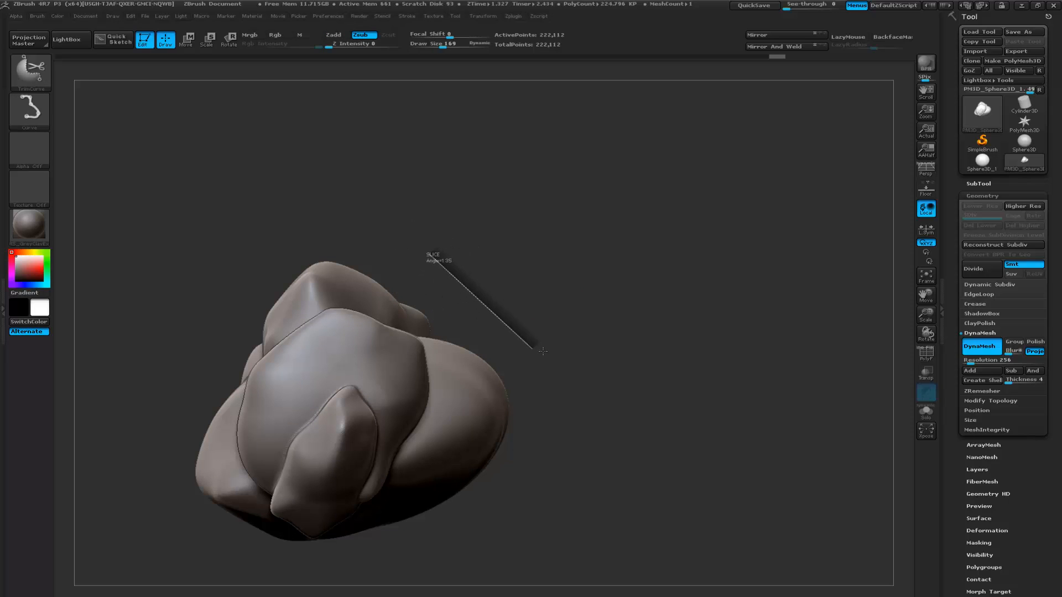
left_click_drag(588, 379, 520, 337, "ctrl+shift")
mouse_move(535, 335)
left_mouse_down()
mouse_move(597, 310)
mouse_move(586, 335)
left_mouse_up()
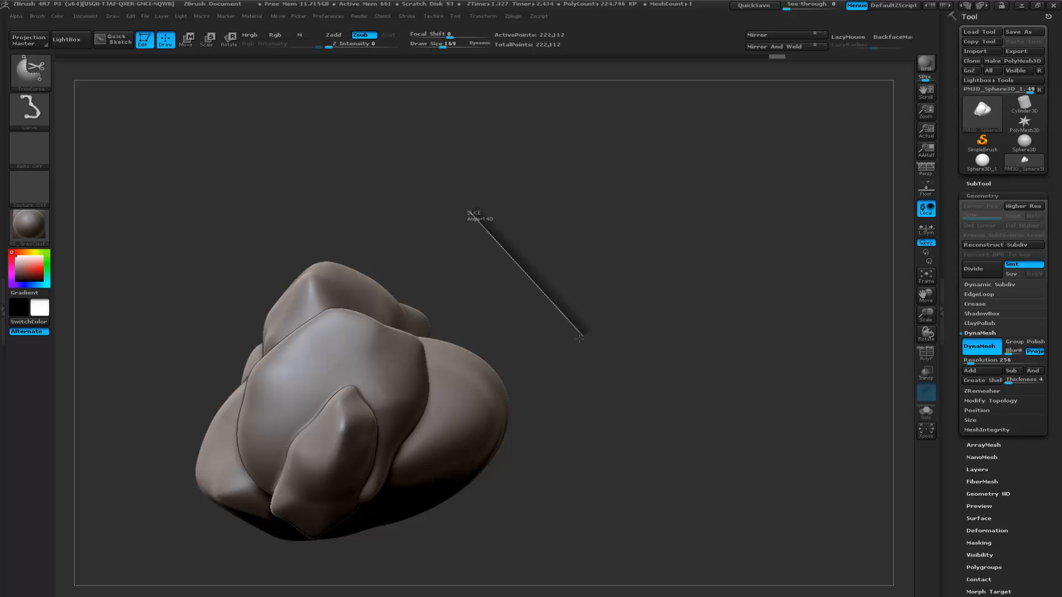
left_click_drag(579, 339, 501, 408)
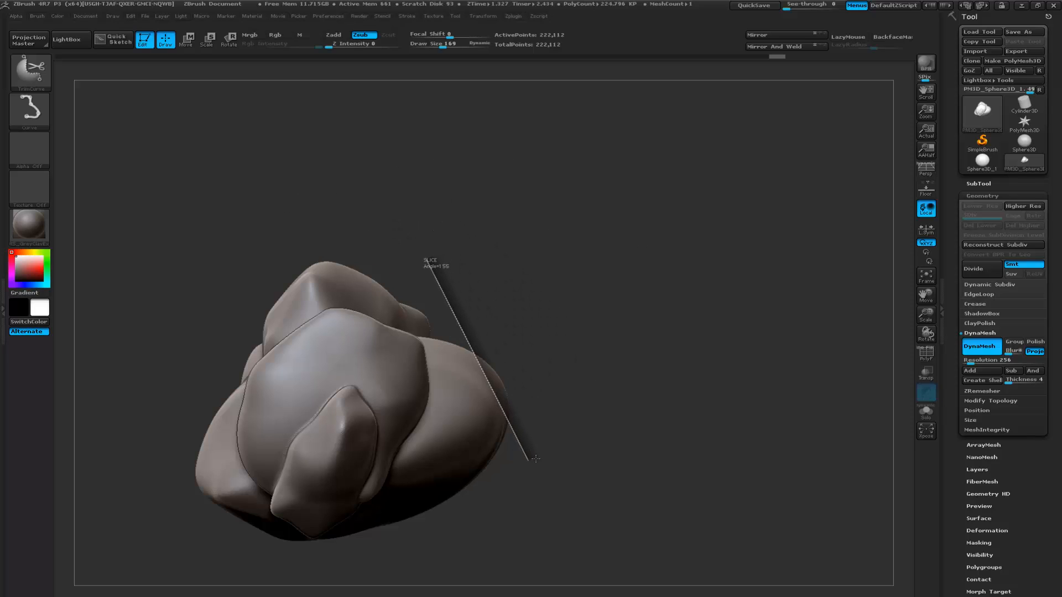
left_click_drag(540, 460, 547, 455, "ctrl+shift")
left_click_drag(636, 383, 530, 377)
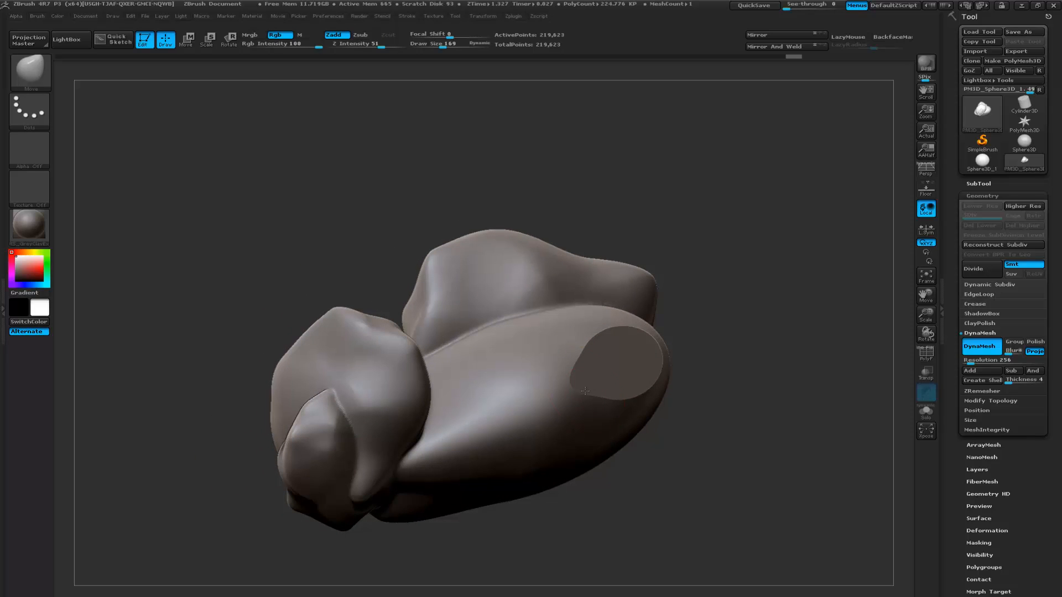
left_click_drag(658, 359, 646, 378)
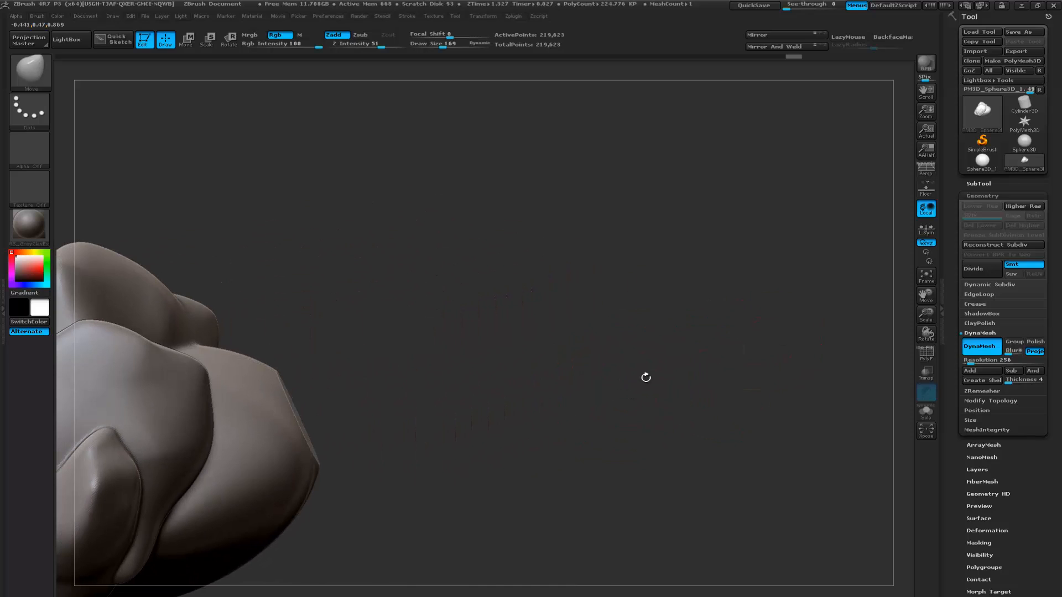
- Slice a flat facet off the rounded side of the uppermost boulder with a diagonal TrimCurve cut
mouse_move(558, 355)
left_mouse_down()
mouse_move(654, 374)
mouse_move(542, 312)
mouse_move(498, 314)
left_mouse_up()
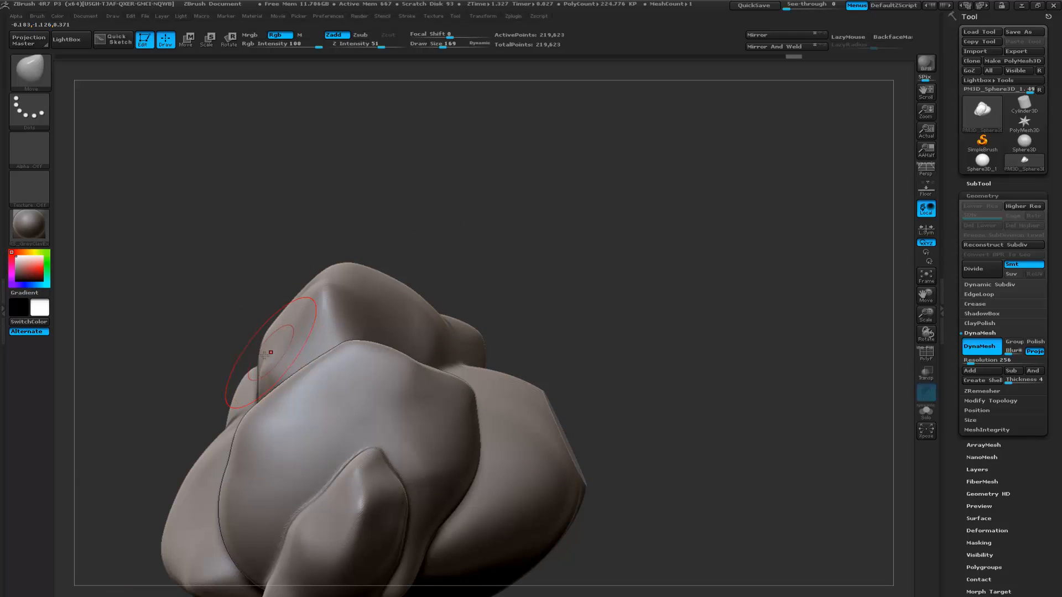
mouse_move(237, 369)
left_mouse_down("ctrl+shift")
mouse_move(263, 338)
mouse_move(439, 232)
mouse_move(415, 218)
mouse_move(428, 221)
left_mouse_up("ctrl+shift")
left_click_drag(556, 253, 498, 260)
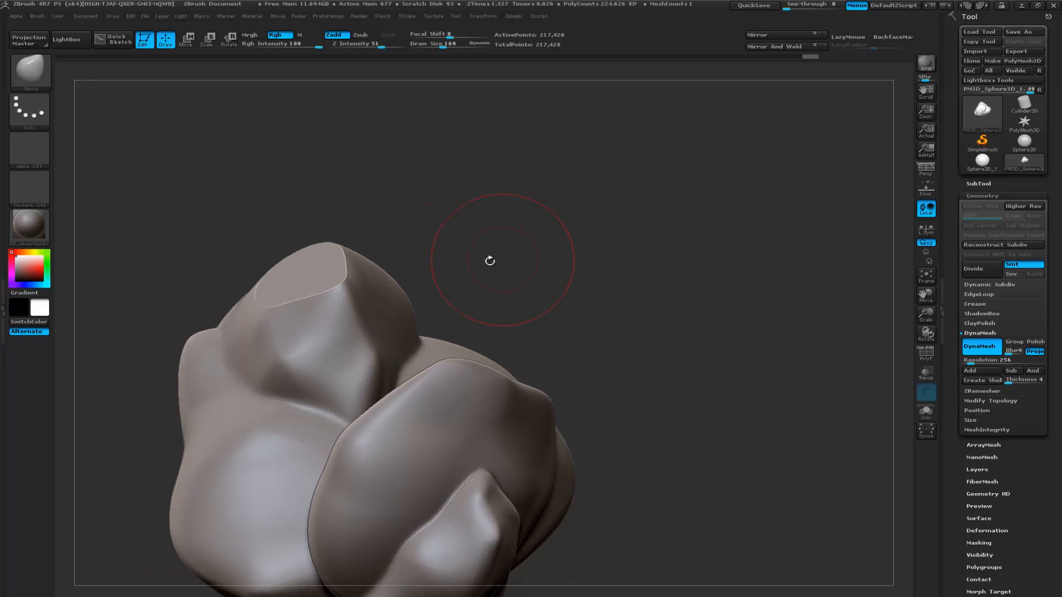
- Try diagonal TrimCurve cuts down the rounded shoulders of the uppermost boulder and its neighbour, undoing the cuts
left_click_drag(342, 244, 476, 349, "ctrl+shift")
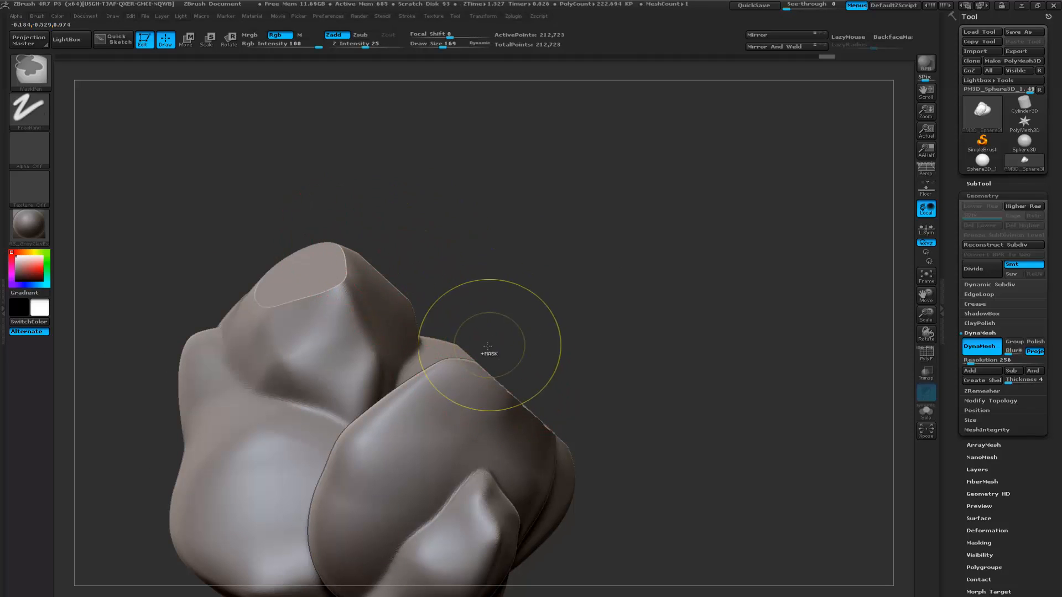
left_click_drag(331, 226, 467, 338, "ctrl+shift")
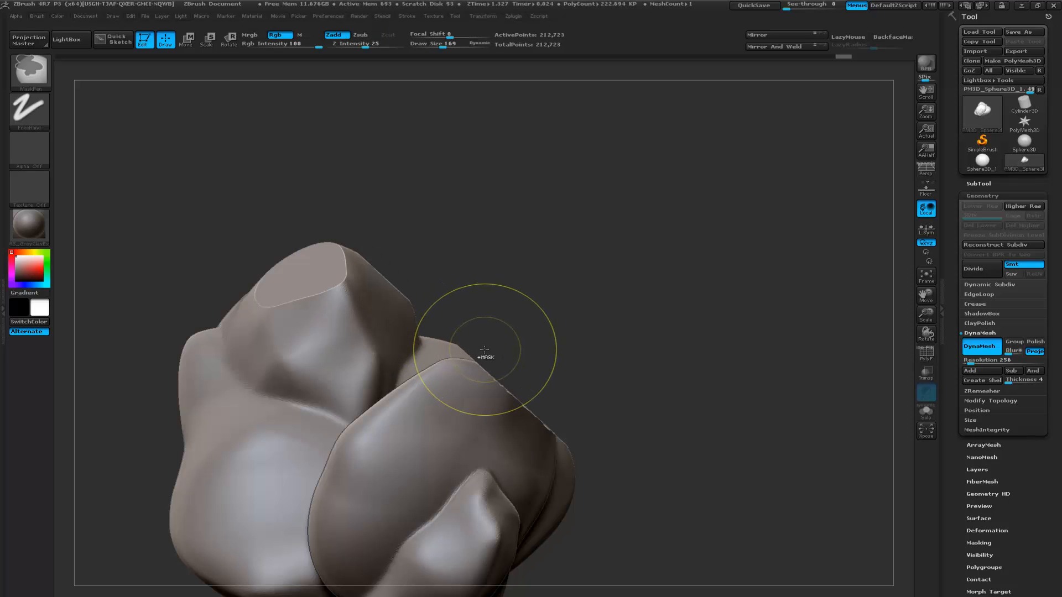
key("ctrl+z")
key("ctrl+z")
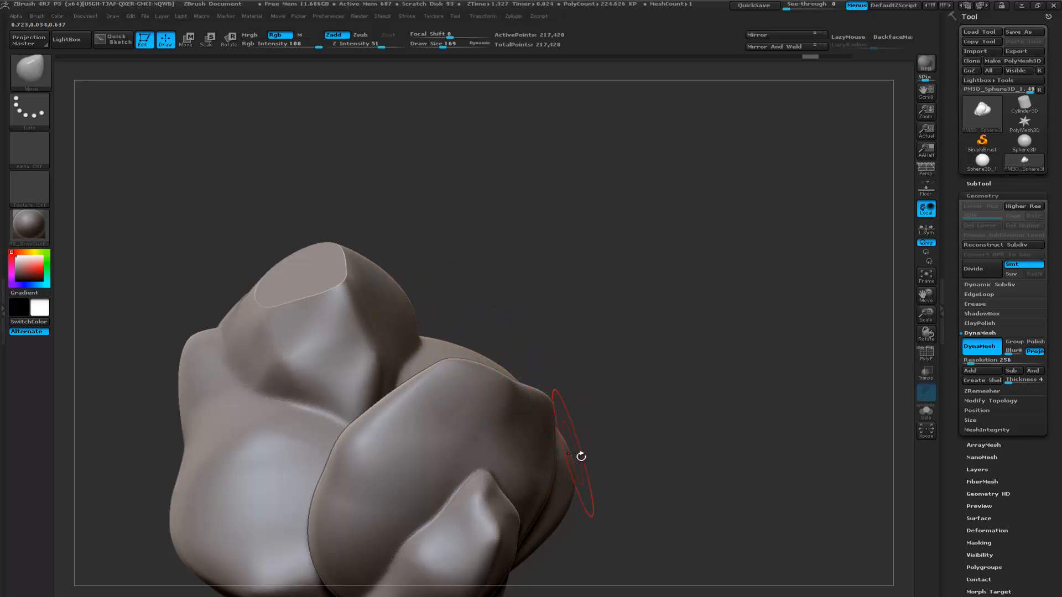
mouse_move(336, 219)
left_mouse_down("ctrl+shift")
mouse_move(404, 310)
mouse_move(419, 374)
left_mouse_up("ctrl+shift")
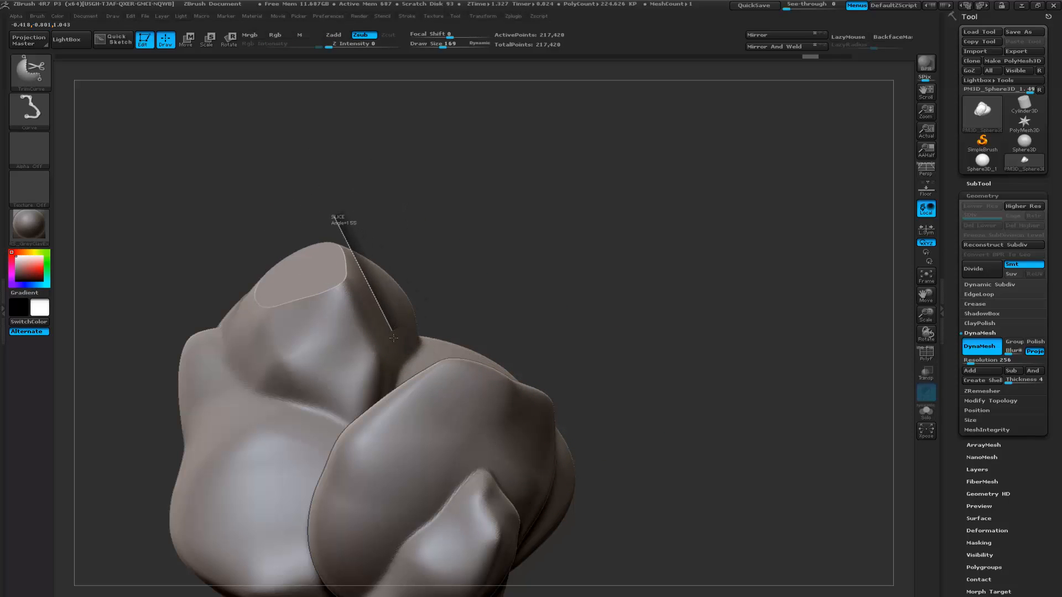
left_click_drag(393, 337, 507, 472, "ctrl+shift")
mouse_move(556, 577)
left_mouse_down("ctrl+shift")
mouse_move(393, 356)
mouse_move(356, 266)
mouse_move(371, 296)
left_mouse_up("ctrl+shift")
mouse_move(570, 383)
left_mouse_down()
mouse_move(442, 381)
mouse_move(550, 387)
left_mouse_up()
key("ctrl+z")
- Slice a flat facet off the upper boulder from another angle with TrimCurve, undoing the unwanted extra cut
key("ctrl+z")
mouse_move(615, 315)
left_mouse_down()
mouse_move(559, 353)
mouse_move(525, 333)
mouse_move(539, 347)
mouse_move(683, 252)
left_mouse_up()
mouse_move(283, 239)
left_mouse_down("ctrl+shift")
mouse_move(493, 247)
mouse_move(542, 278)
left_mouse_up("ctrl+shift")
mouse_move(597, 299)
left_mouse_down()
mouse_move(440, 291)
mouse_move(441, 301)
left_mouse_up()
mouse_move(434, 397)
left_mouse_down("ctrl+shift")
mouse_move(488, 332)
mouse_move(617, 274)
mouse_move(623, 254)
mouse_move(608, 259)
left_mouse_up("ctrl+shift")
mouse_move(473, 304)
left_mouse_down()
mouse_move(369, 343)
mouse_move(419, 348)
mouse_move(387, 360)
left_mouse_up()
key("ctrl+z")
mouse_move(564, 396)
left_mouse_down()
mouse_move(636, 375)
mouse_move(576, 392)
left_mouse_up()
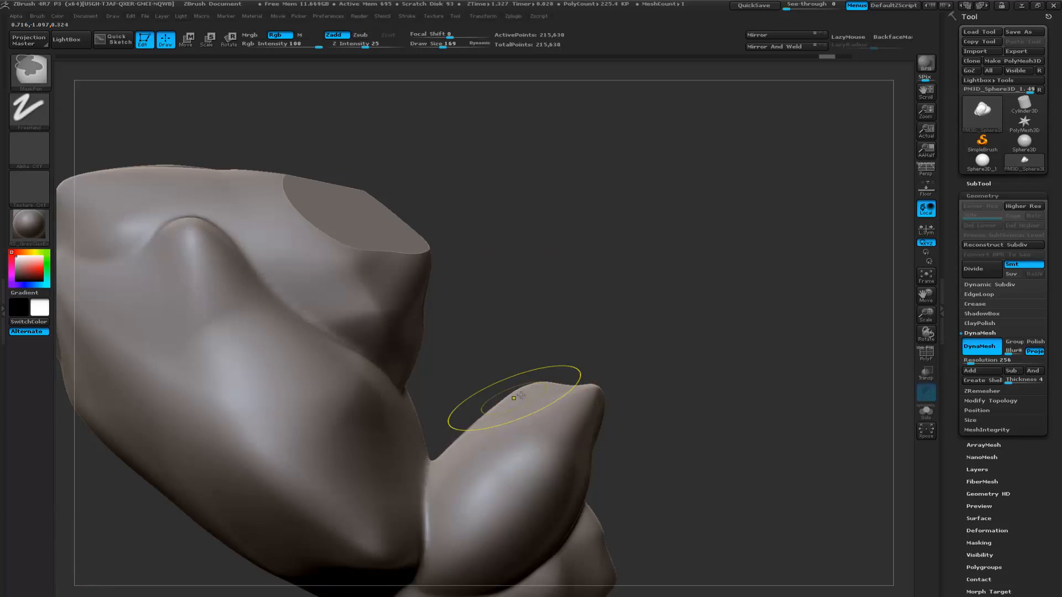
- Slice more flat facets off the smaller protruding boulders and the upper ridge with TrimCurve cuts from several angles
mouse_move(634, 344)
left_mouse_down()
mouse_move(567, 318)
mouse_move(604, 431)
mouse_move(576, 332)
left_mouse_up()
mouse_move(572, 374)
left_mouse_down("ctrl+shift")
mouse_move(413, 482)
mouse_move(413, 499)
left_mouse_up("ctrl+shift")
mouse_move(621, 405)
left_mouse_down("alt")
mouse_move(720, 417)
mouse_move(762, 436)
left_mouse_up("alt")
left_click_drag(383, 435, 517, 498, "alt")
mouse_move(294, 355)
left_mouse_down("ctrl+shift")
mouse_move(222, 250)
mouse_move(219, 203)
mouse_move(253, 244)
left_mouse_up("ctrl+shift")
mouse_move(229, 288)
left_mouse_down()
mouse_move(268, 350)
mouse_move(306, 350)
mouse_move(239, 303)
mouse_move(202, 315)
mouse_move(267, 320)
mouse_move(185, 317)
mouse_move(347, 194)
left_mouse_up()
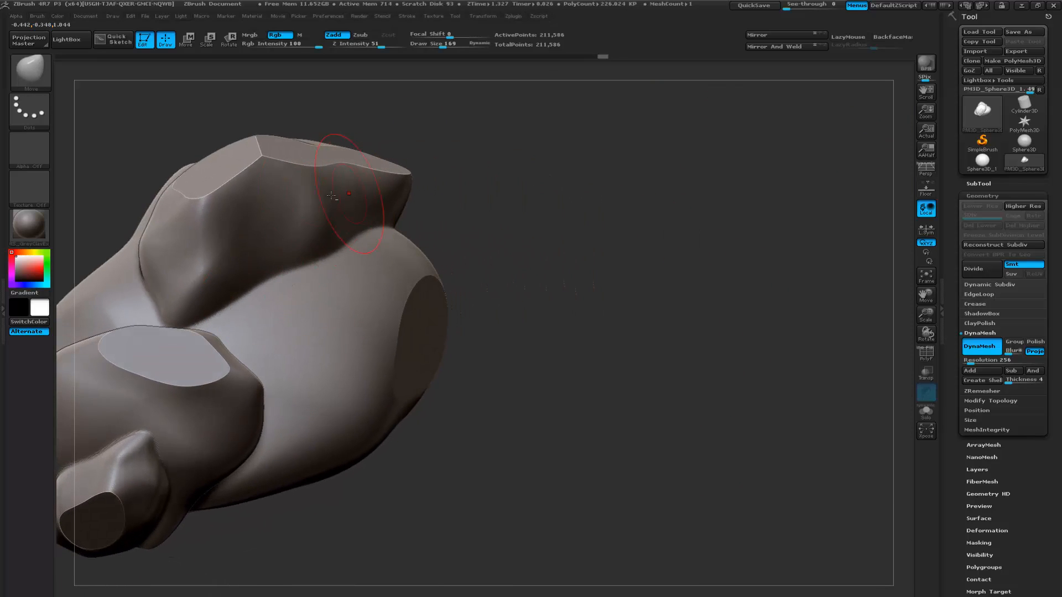
left_click_drag(516, 248, 660, 281)
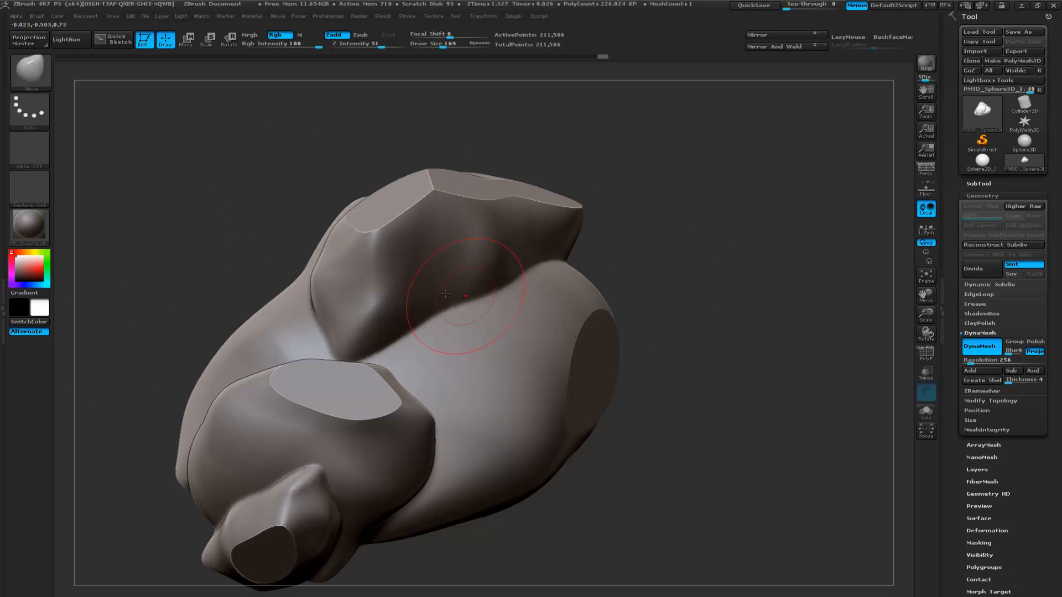
- Pick the TrimCurve brush again and inspect the cut facets from a slightly different angle
left_click(32, 75, "ctrl+shift")
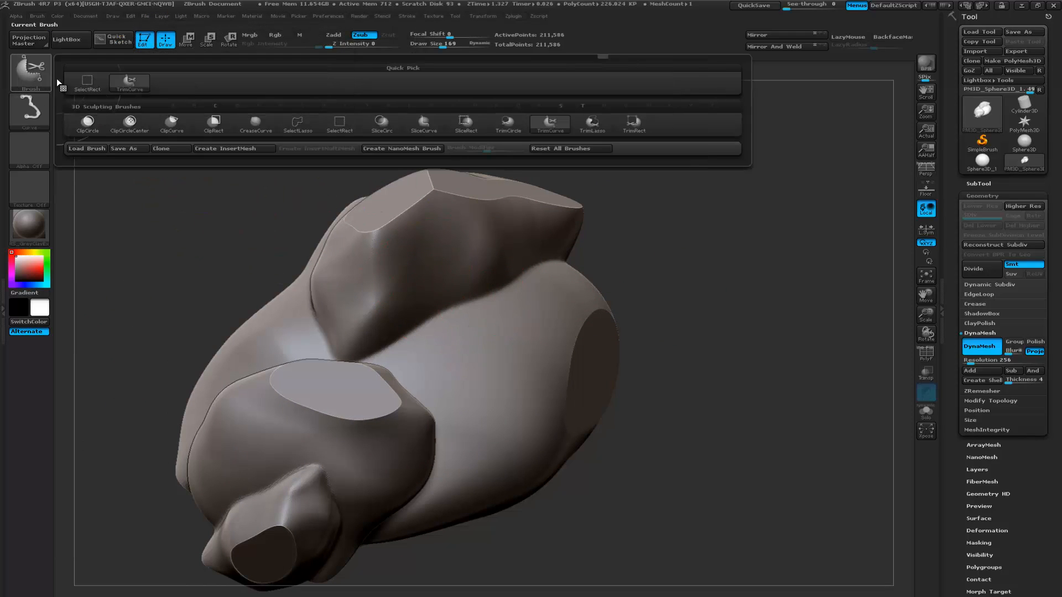
left_click(566, 127)
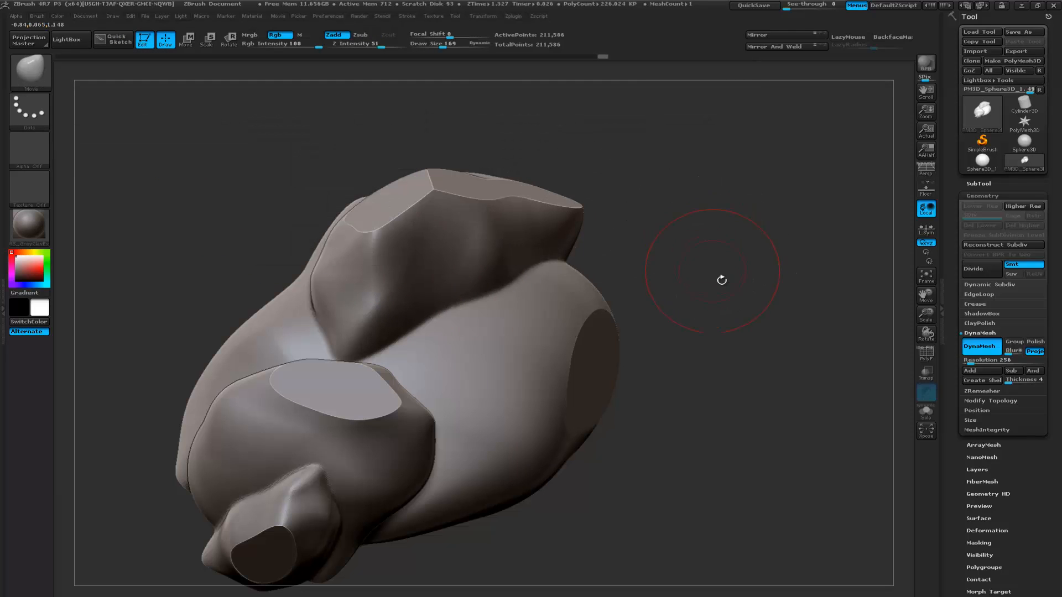
left_click_drag(714, 304, 701, 304)
left_click_drag(787, 299, 749, 274)
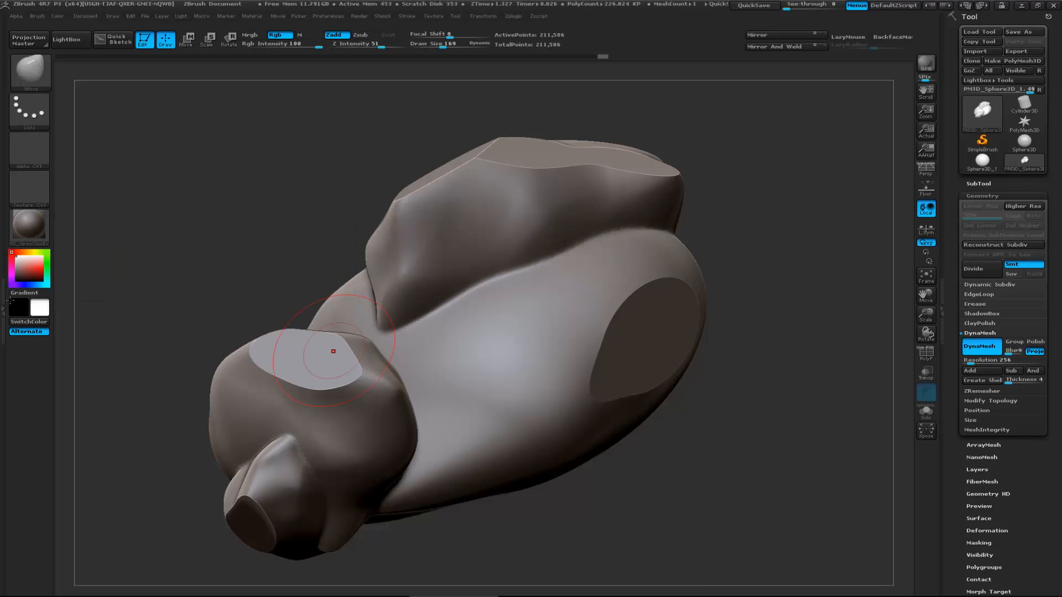
left_click_drag(80, 335, 129, 338)
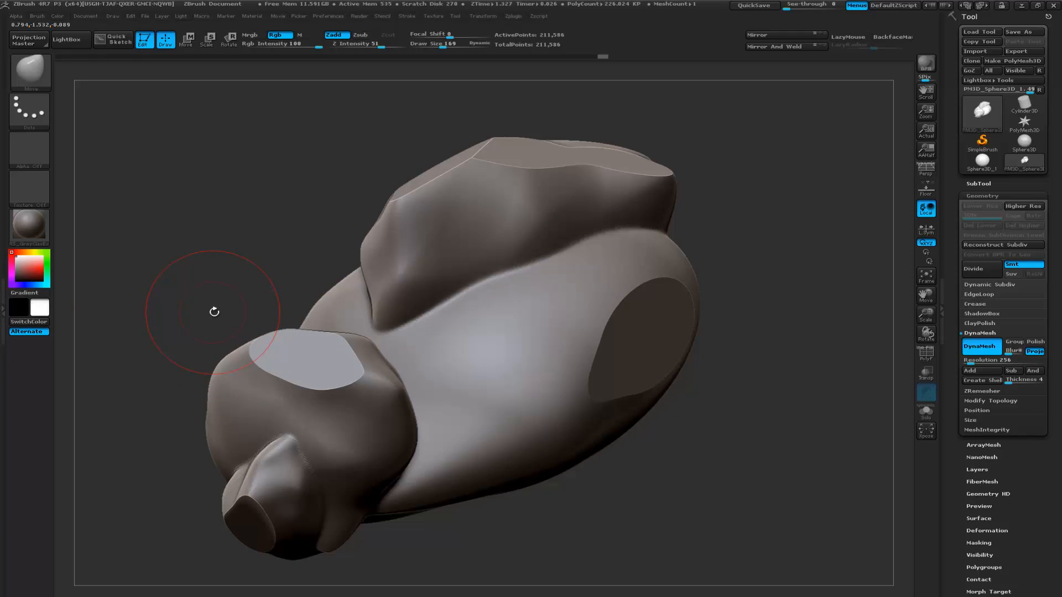
- Choose the TrimDynamic brush and flatten the smooth surface of the large boulder beside its cut facet
key("b")
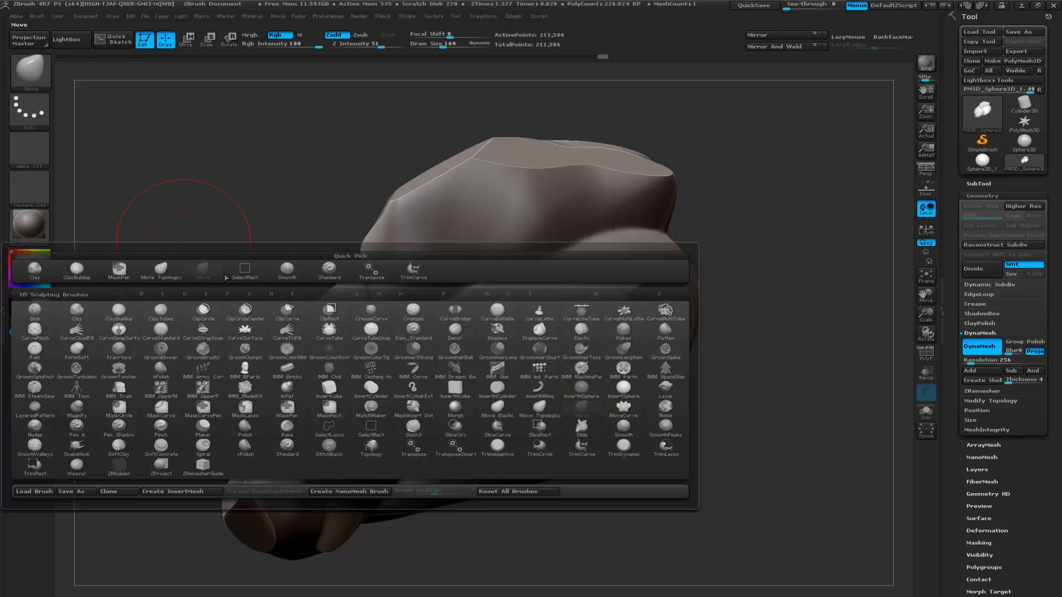
key("t")
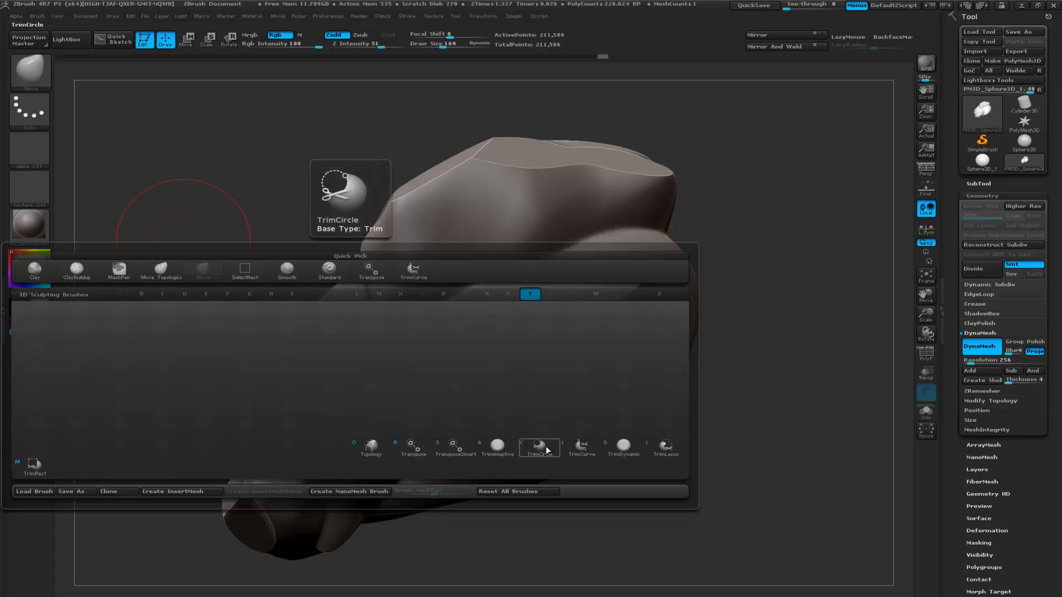
left_click(623, 448)
left_click_drag(675, 396, 473, 359)
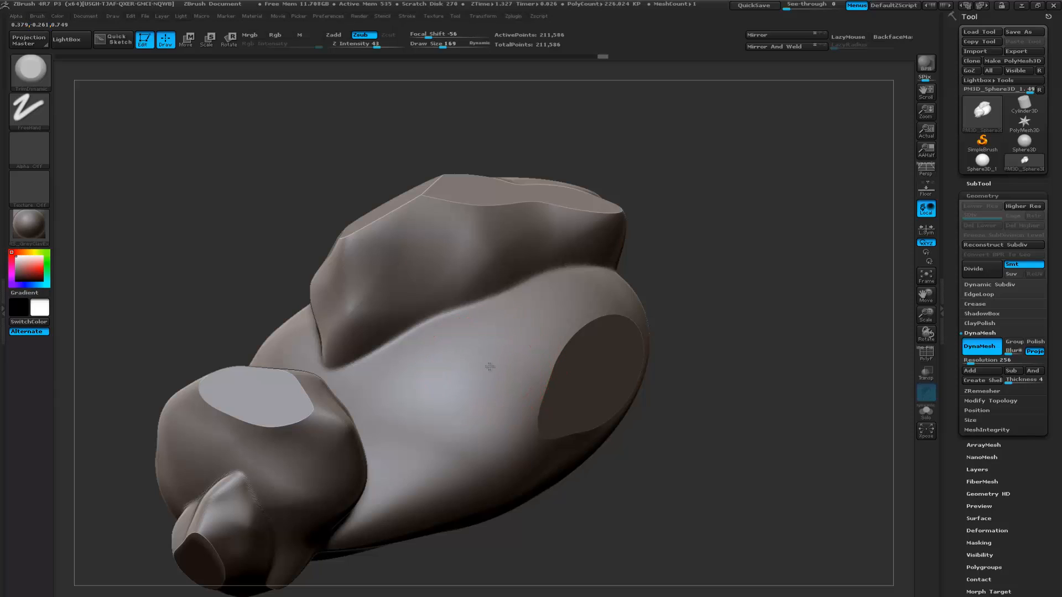
mouse_move(481, 374)
left_mouse_down()
mouse_move(500, 373)
mouse_move(485, 446)
left_mouse_up()
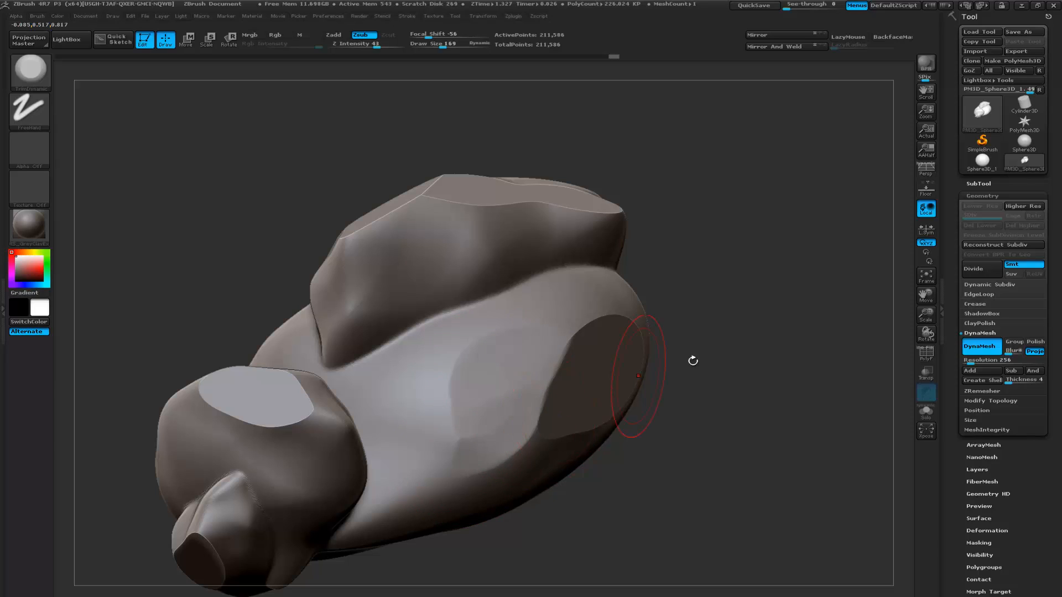
left_click_drag(751, 335, 709, 353, "alt")
left_click_drag(379, 451, 396, 469)
left_click_drag(656, 348, 486, 376)
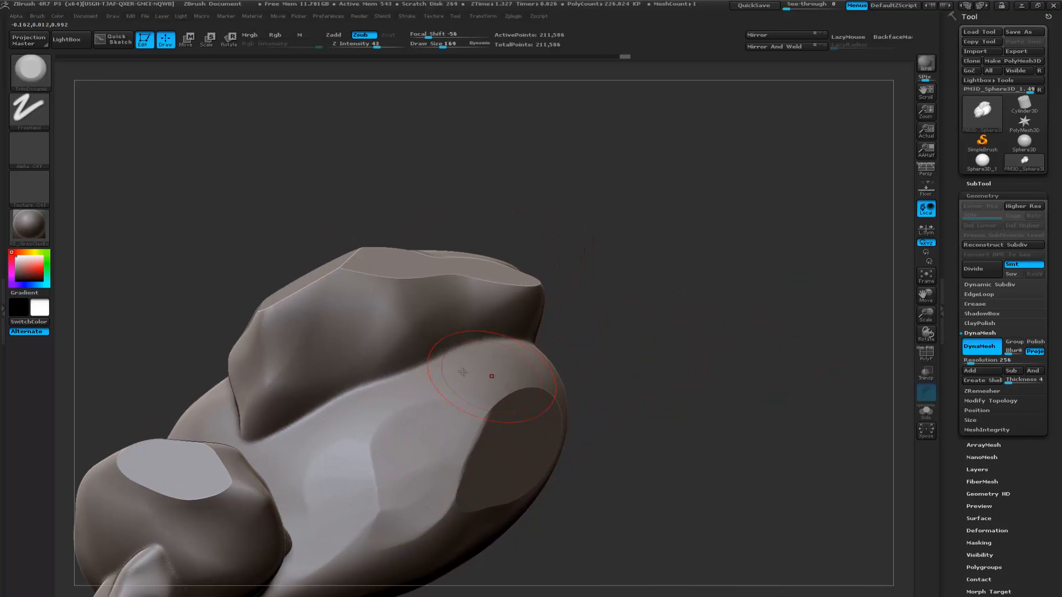
- Flatten angular planes around the rim of the large boulder's cut facet with TrimDynamic
mouse_move(576, 352)
left_mouse_down()
mouse_move(590, 370)
mouse_move(474, 390)
left_mouse_up()
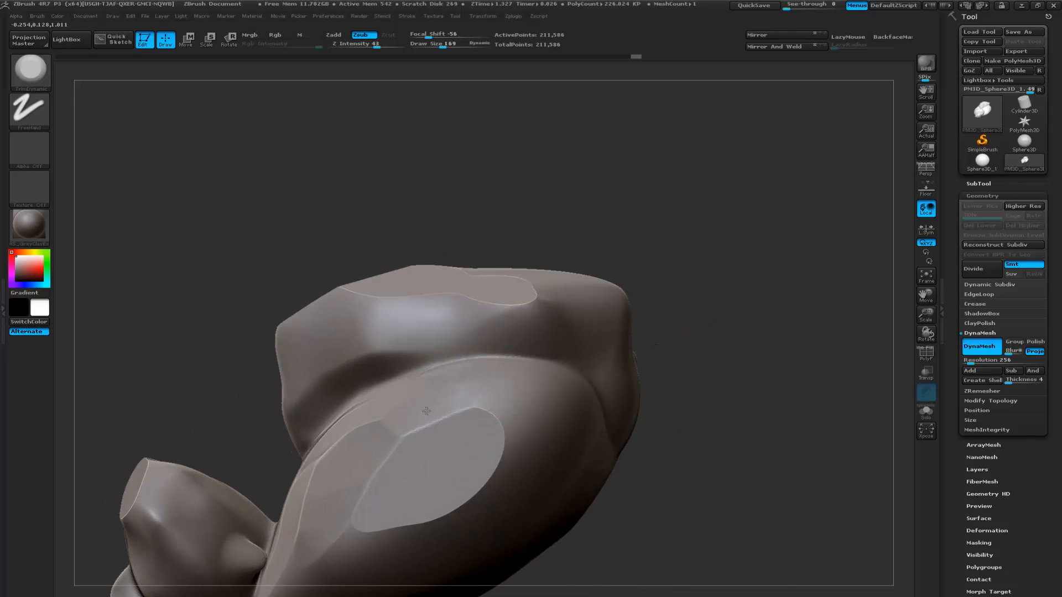
left_click_drag(704, 372, 417, 404)
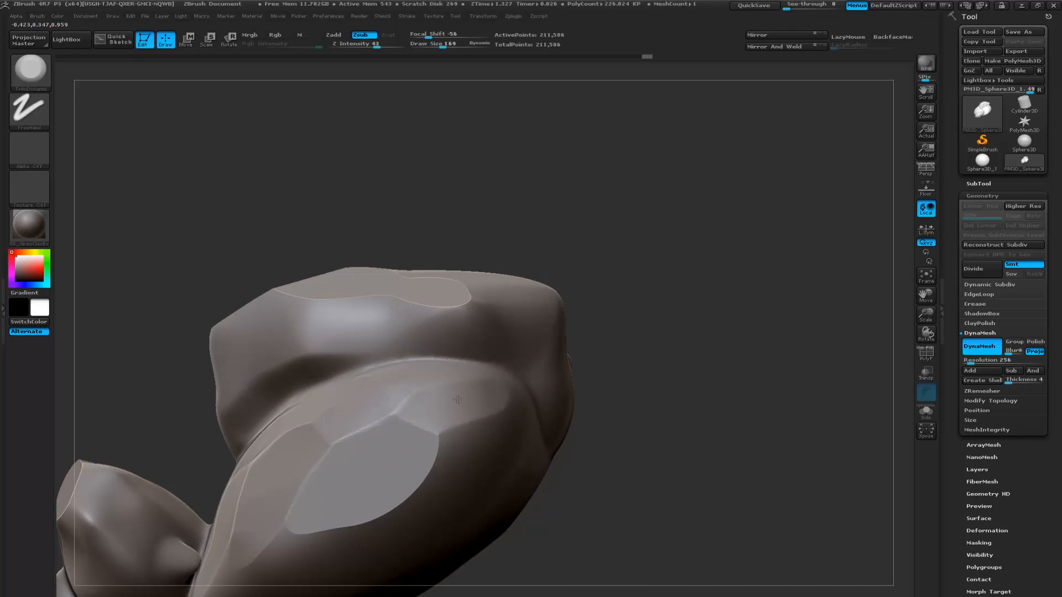
left_click_drag(682, 370, 487, 356)
mouse_move(409, 351)
left_mouse_down()
mouse_move(390, 387)
mouse_move(429, 360)
mouse_move(459, 366)
left_mouse_up()
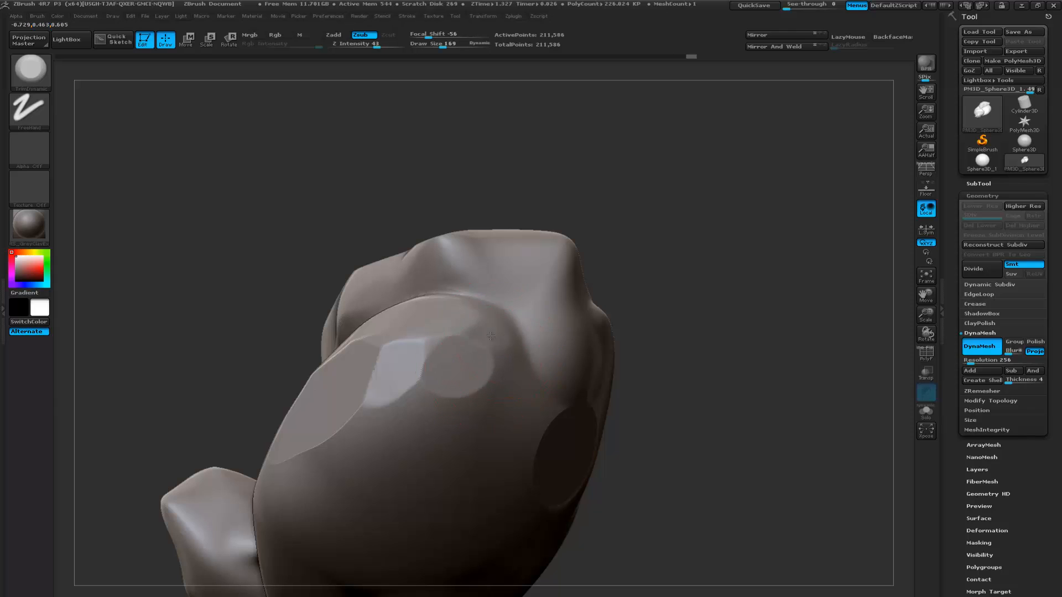
left_click_drag(498, 301, 437, 299)
- Flatten the large boulder's broad rounded back into angular planes between its cut facets with TrimDynamic
left_click_drag(673, 348, 421, 382)
mouse_move(336, 400)
left_mouse_down()
mouse_move(412, 365)
mouse_move(406, 344)
mouse_move(431, 341)
left_mouse_up()
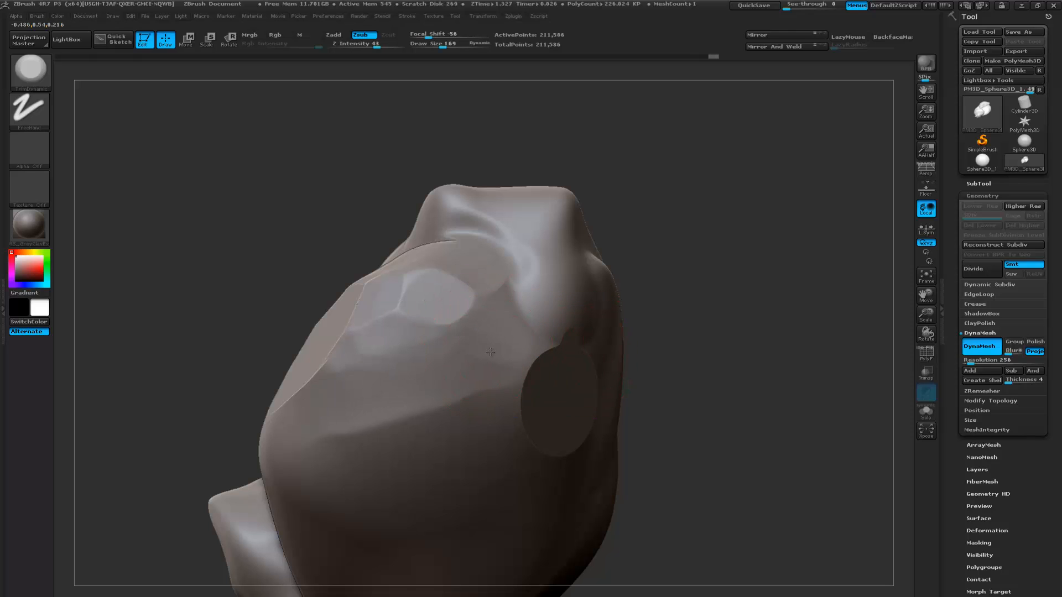
mouse_move(701, 360)
left_mouse_down()
mouse_move(670, 312)
mouse_move(757, 332)
left_mouse_up()
mouse_move(332, 362)
left_mouse_down()
mouse_move(296, 367)
mouse_move(316, 358)
left_mouse_up()
left_click_drag(426, 378, 376, 371)
left_click_drag(639, 369, 556, 335)
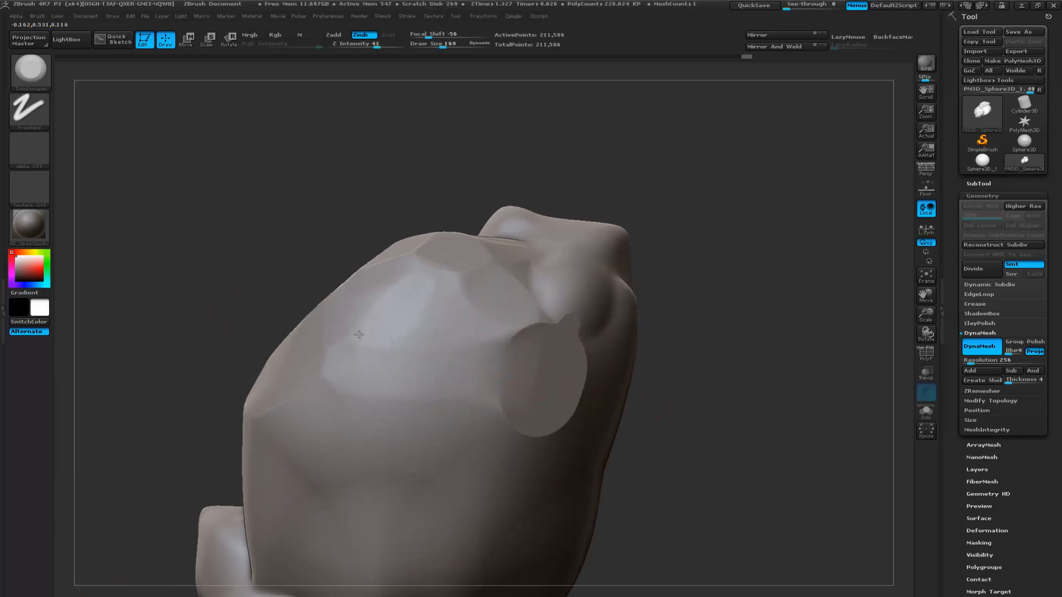
- Continue the TrimDynamic planes across the back and onto the adjoining boulder on the far side of the rock
left_click_drag(428, 348, 391, 396)
left_click_drag(679, 386, 645, 322, "alt")
mouse_move(471, 348)
left_mouse_down()
mouse_move(463, 362)
mouse_move(434, 318)
left_mouse_up()
mouse_move(637, 382)
left_mouse_down()
mouse_move(520, 357)
mouse_move(536, 387)
mouse_move(550, 313)
mouse_move(539, 251)
mouse_move(575, 250)
mouse_move(564, 219)
mouse_move(545, 207)
mouse_move(547, 251)
left_mouse_up()
mouse_move(870, 281)
left_mouse_down()
mouse_move(645, 291)
mouse_move(594, 330)
mouse_move(354, 292)
mouse_move(351, 315)
mouse_move(378, 296)
mouse_move(368, 282)
left_mouse_up()
mouse_move(454, 284)
left_mouse_down()
mouse_move(399, 286)
mouse_move(319, 217)
left_mouse_up()
mouse_move(455, 337)
left_mouse_down()
mouse_move(485, 264)
mouse_move(518, 301)
left_mouse_up()
left_click_drag(418, 217, 395, 232)
left_click_drag(470, 201, 573, 242)
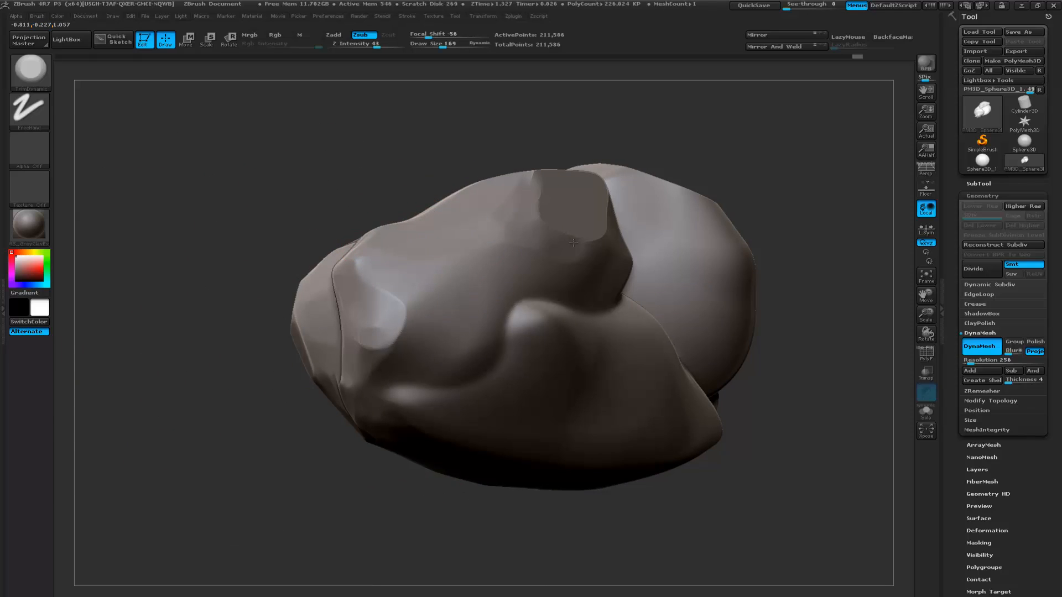
- Break up the adjoining boulder's front and edges, and the small bump beneath it, with TrimDynamic strokes
mouse_move(317, 221)
left_mouse_down()
mouse_move(322, 230)
mouse_move(500, 239)
mouse_move(489, 307)
mouse_move(442, 305)
left_mouse_up()
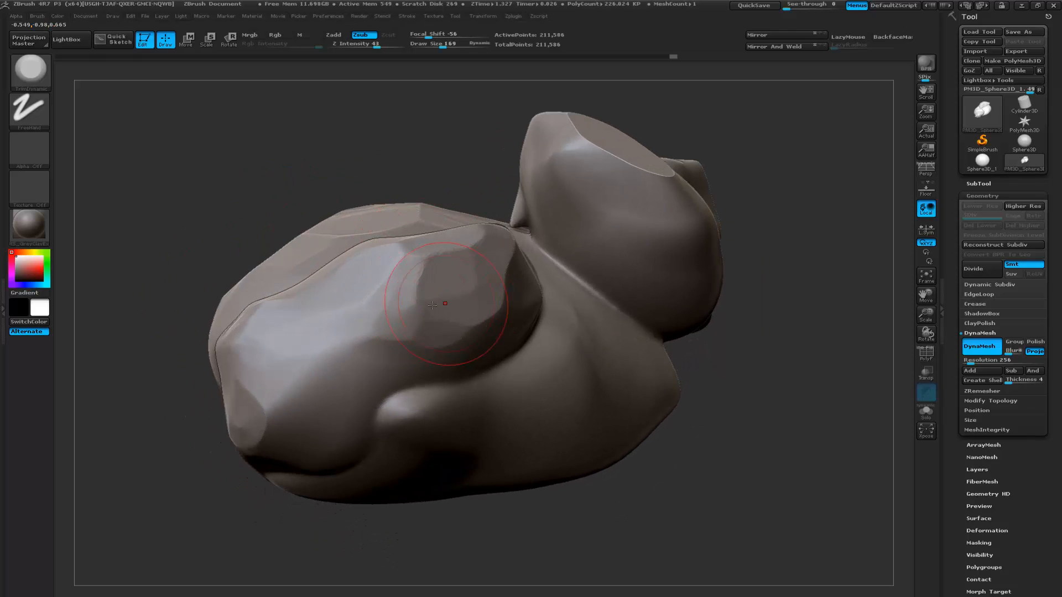
mouse_move(379, 349)
left_mouse_down()
mouse_move(324, 379)
mouse_move(262, 444)
left_mouse_up()
mouse_move(229, 395)
left_mouse_down()
mouse_move(288, 404)
mouse_move(469, 390)
left_mouse_up()
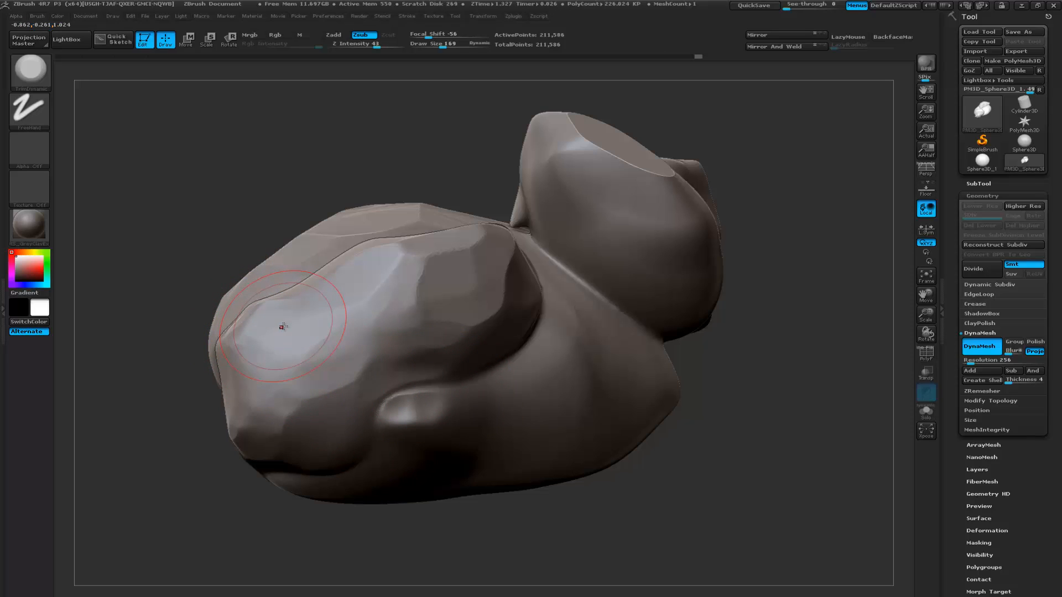
left_click_drag(226, 245, 213, 228)
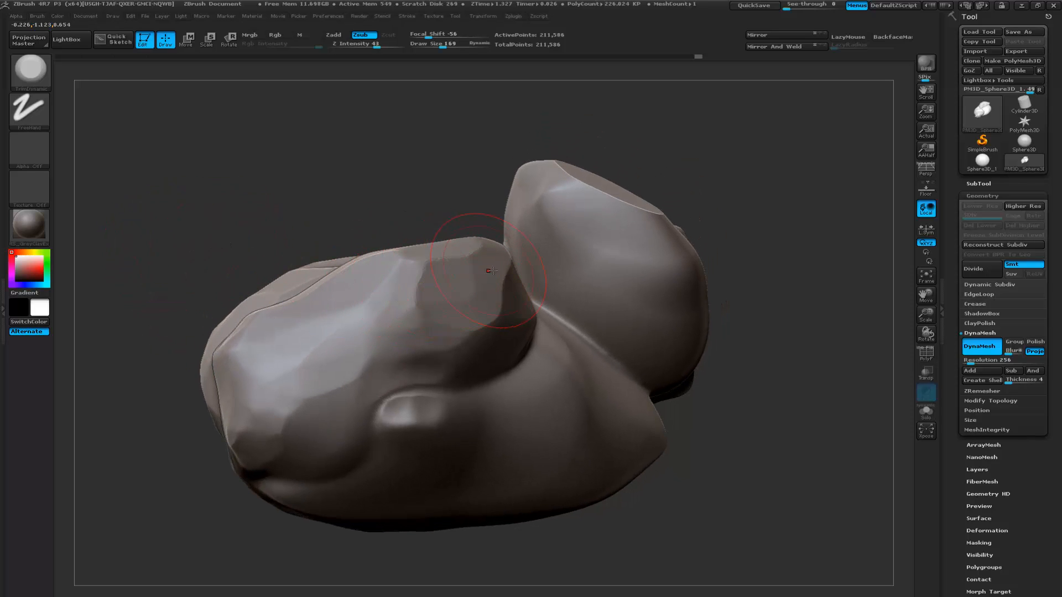
left_click_drag(439, 282, 282, 302)
key("b")
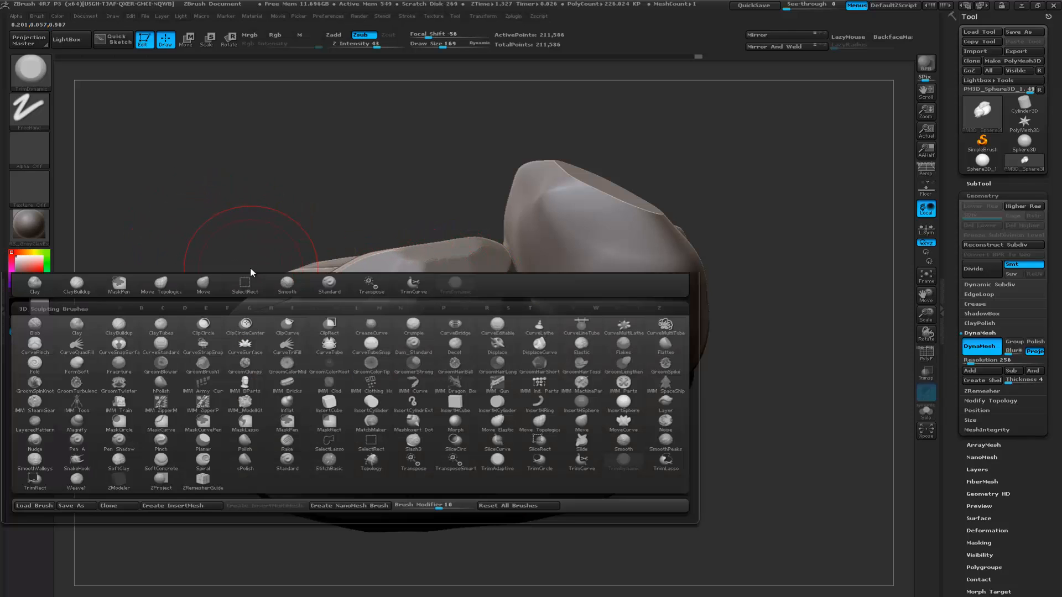
key("t")
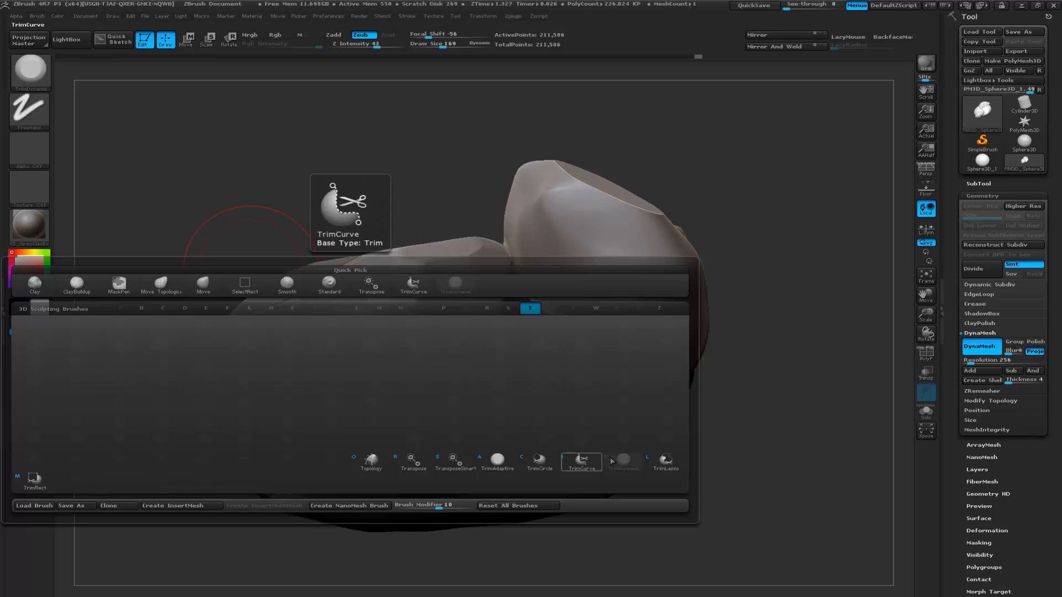
left_click_drag(211, 227, 214, 230)
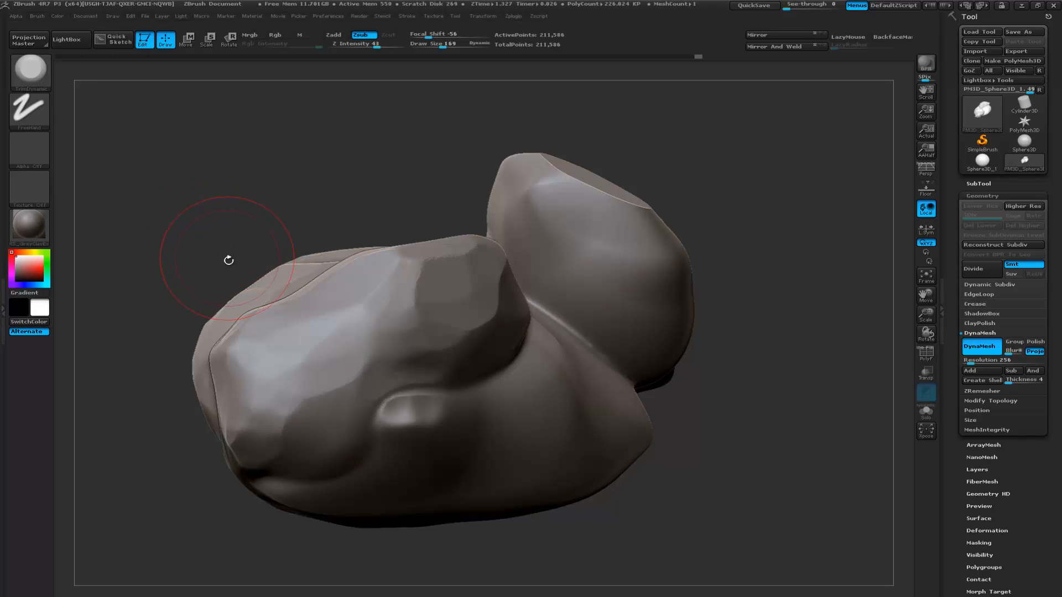
- Load the TrimDynamicSoft brush from the Trim folder of LightBox's brush library
left_click(84, 46)
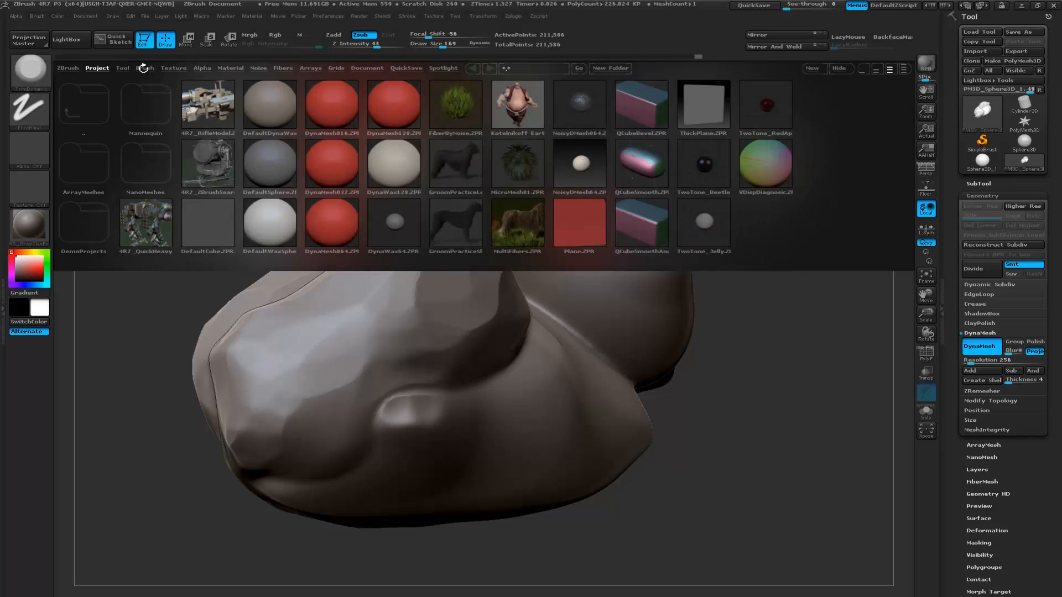
left_click(145, 68)
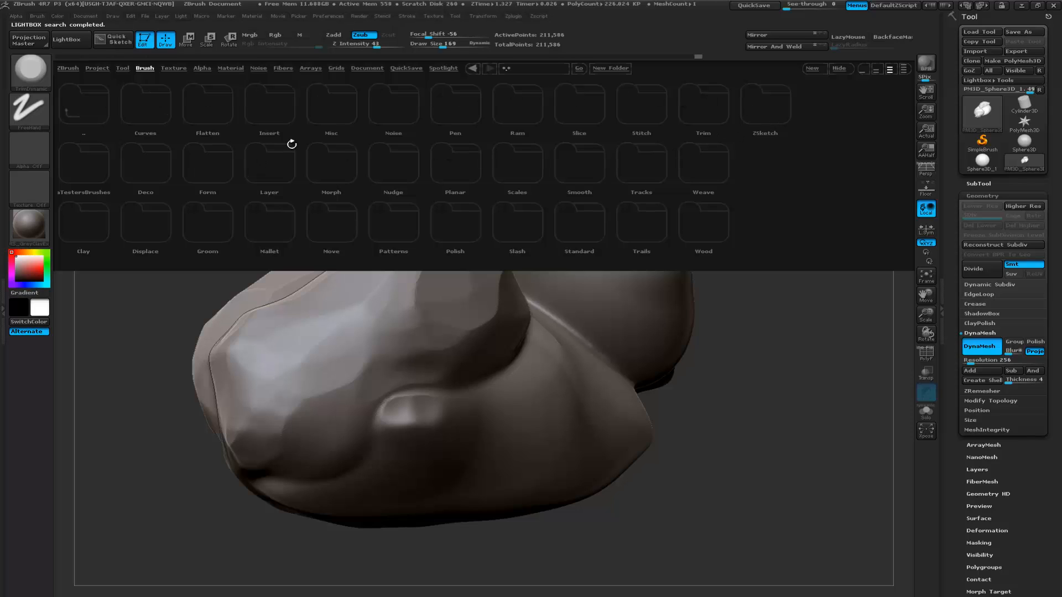
left_click(697, 113)
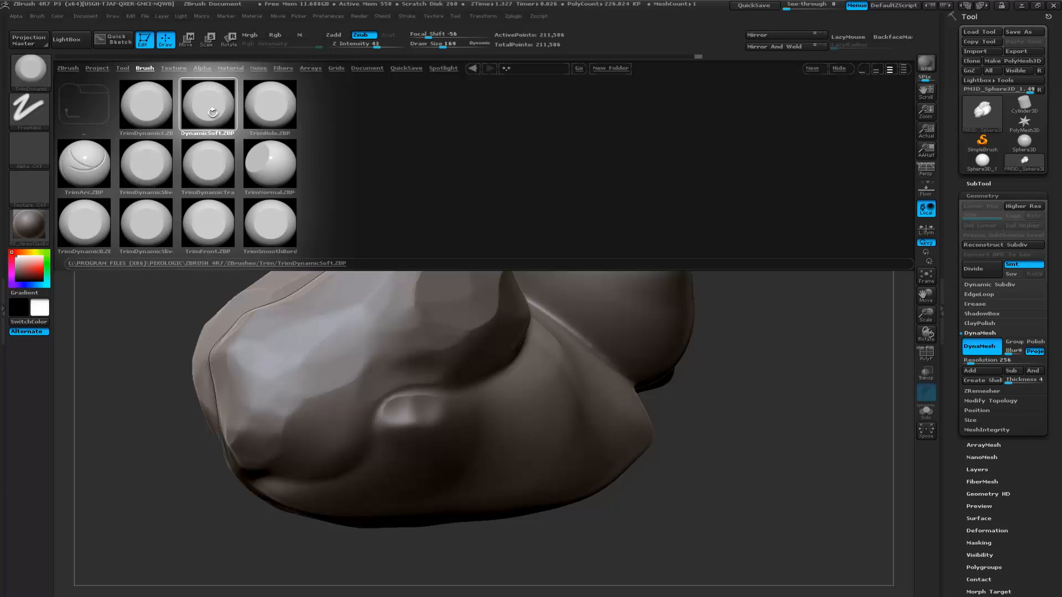
double_click(210, 114)
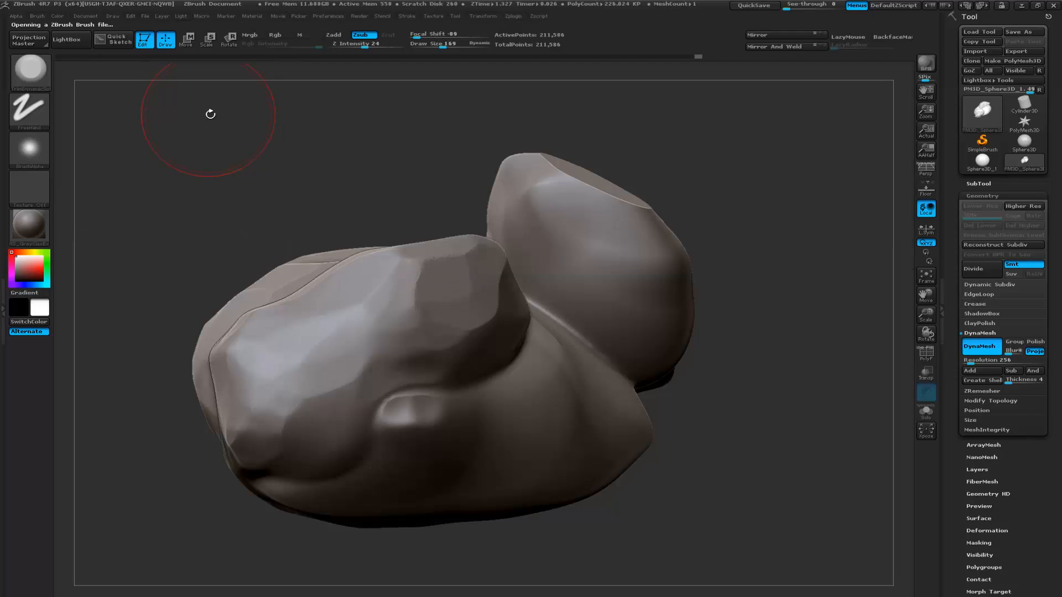
mouse_move(259, 172)
left_mouse_down()
mouse_move(171, 177)
mouse_move(222, 219)
mouse_move(169, 198)
left_mouse_up()
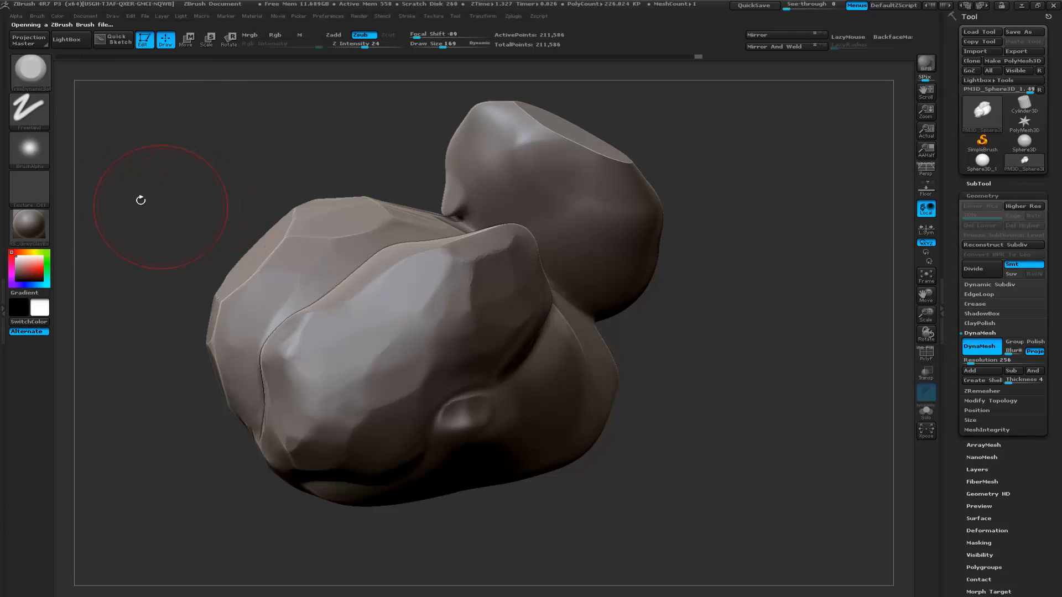
- Assign the square Alpha 28 to the TrimDynamicSoft brush
left_click(32, 150)
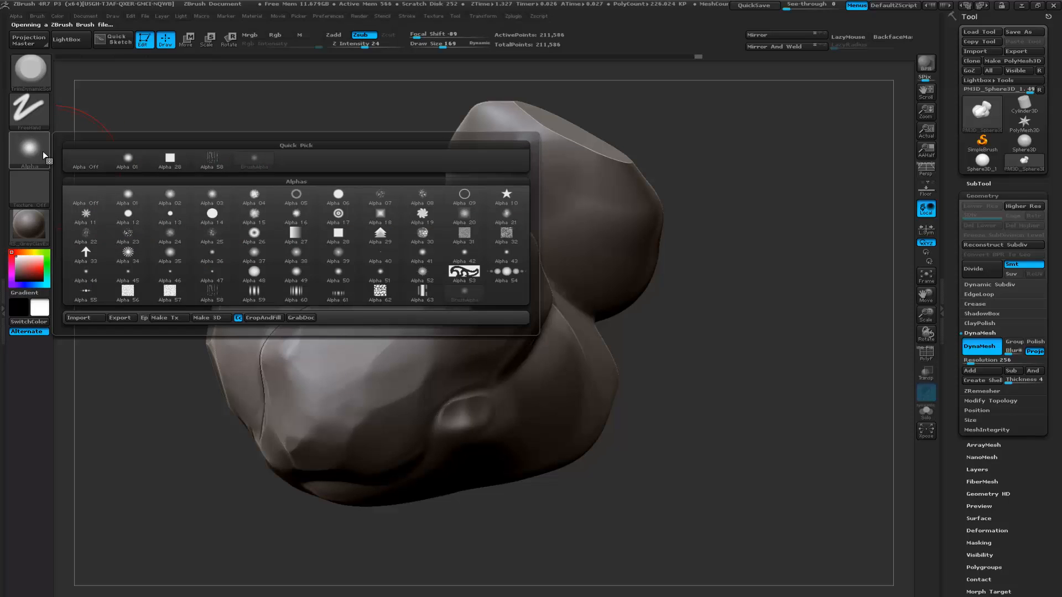
left_click(29, 151)
left_click(32, 151)
mouse_move(343, 238)
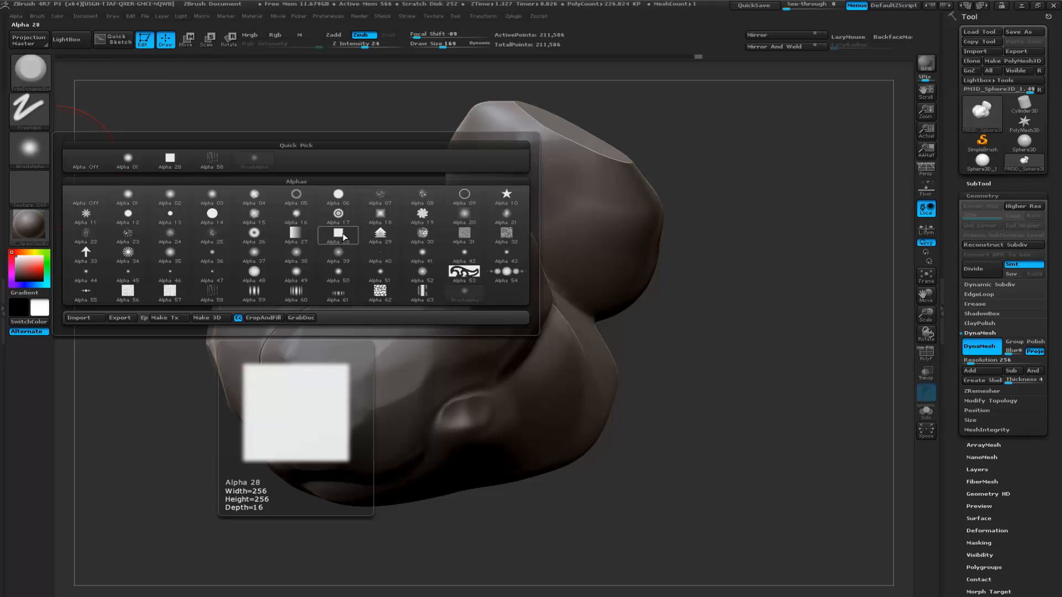
left_click(343, 237)
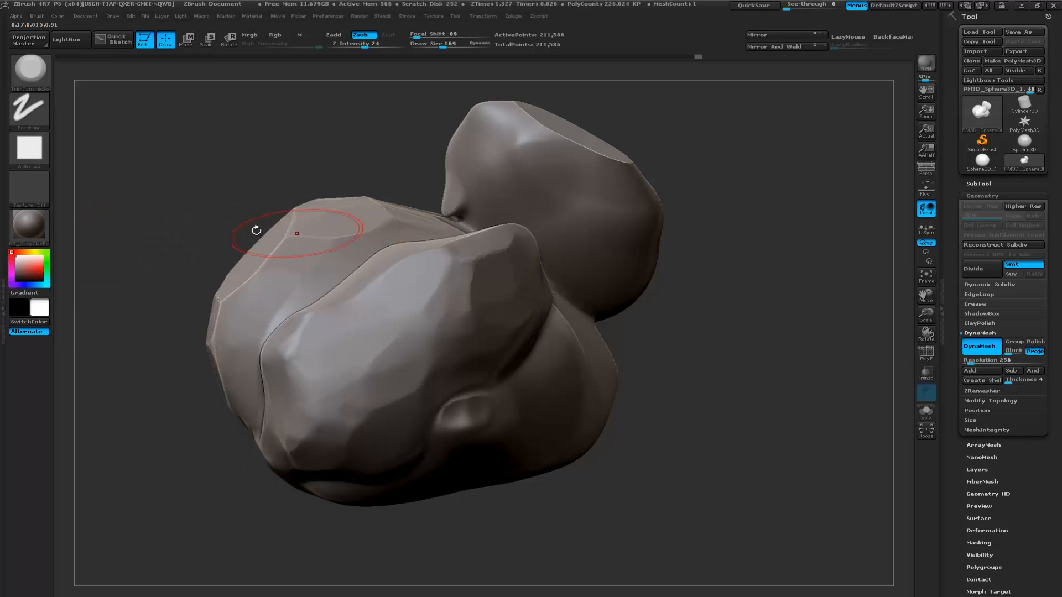
- Flatten the adjoining boulder's front and edges into broader angular planes with TrimDynamicSoft strokes
mouse_move(178, 201)
left_mouse_down("alt")
mouse_move(194, 204)
mouse_move(191, 222)
left_mouse_up("alt")
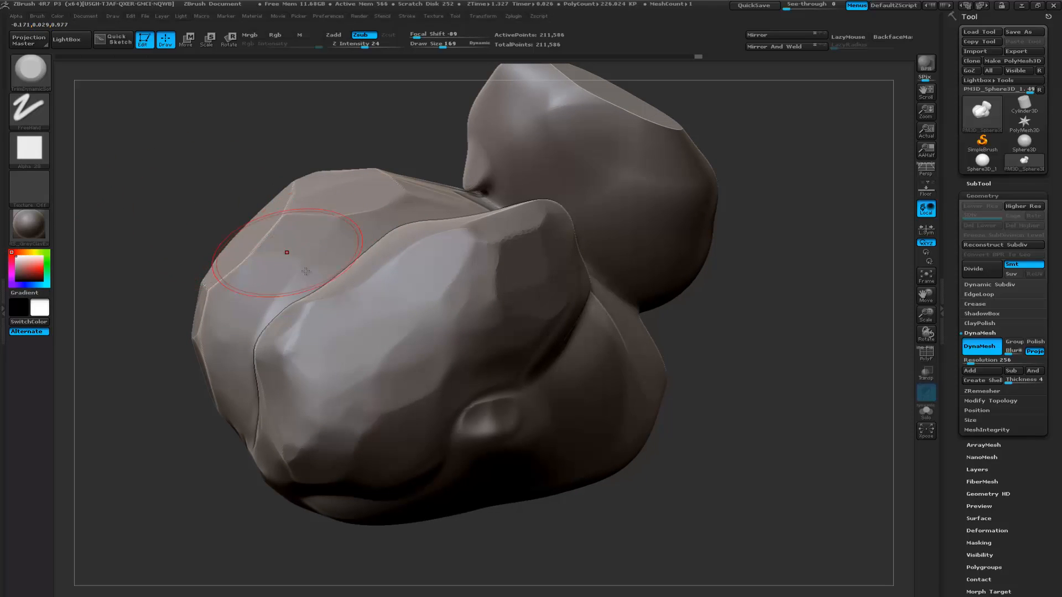
left_click_drag(310, 308, 329, 306)
mouse_move(301, 348)
left_mouse_down()
mouse_move(282, 353)
mouse_move(291, 329)
mouse_move(305, 363)
mouse_move(297, 383)
left_mouse_up()
mouse_move(406, 413)
left_mouse_down()
mouse_move(428, 401)
mouse_move(454, 359)
mouse_move(465, 365)
left_mouse_up()
left_click_drag(747, 320, 498, 331)
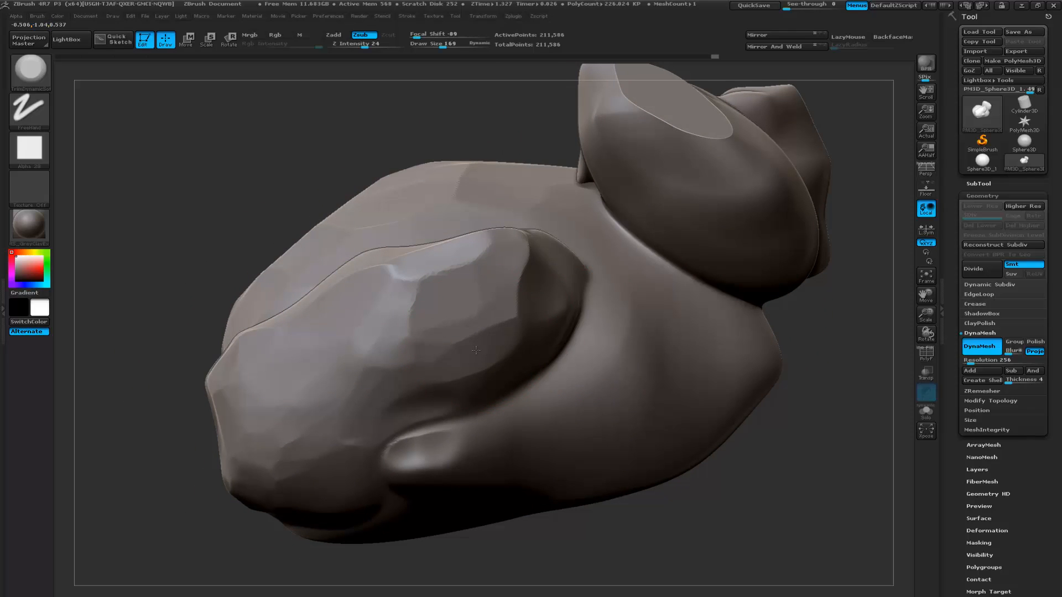
mouse_move(785, 335)
left_mouse_down()
mouse_move(713, 335)
mouse_move(823, 346)
left_mouse_up()
left_click_drag(417, 260, 431, 277)
- Trim away the small bump beneath the adjoining boulder and roughen the surface around it with TrimDynamicSoft
mouse_move(470, 332)
left_mouse_down()
mouse_move(381, 414)
mouse_move(390, 439)
left_mouse_up()
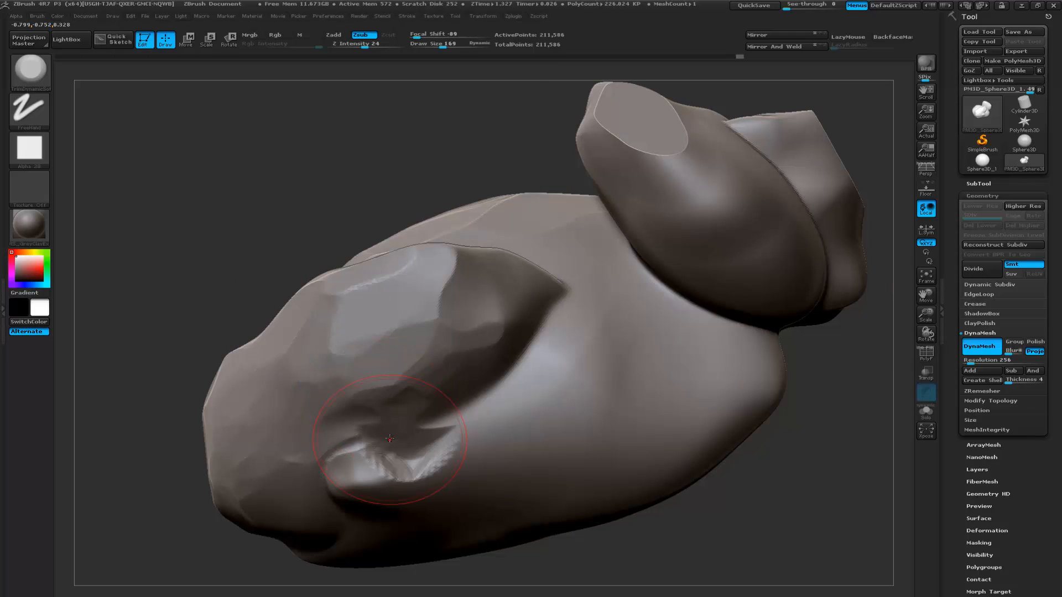
mouse_move(132, 474)
left_mouse_down("alt")
mouse_move(177, 414)
mouse_move(176, 368)
left_mouse_up("alt")
mouse_move(411, 431)
left_mouse_down()
mouse_move(348, 437)
mouse_move(470, 417)
mouse_move(427, 463)
mouse_move(406, 463)
left_mouse_up()
mouse_move(163, 423)
left_mouse_down("alt")
mouse_move(243, 412)
mouse_move(262, 379)
mouse_move(230, 379)
left_mouse_up("alt")
mouse_move(421, 417)
left_mouse_down()
mouse_move(468, 399)
mouse_move(510, 338)
left_mouse_up()
- Flatten the large boulder's back and break up the crease where it meets the adjoining boulder
mouse_move(474, 377)
left_mouse_down()
mouse_move(465, 357)
mouse_move(502, 313)
mouse_move(410, 287)
left_mouse_up()
mouse_move(466, 216)
left_mouse_down()
mouse_move(451, 220)
mouse_move(427, 271)
mouse_move(418, 321)
mouse_move(367, 309)
left_mouse_up()
left_click_drag(189, 244, 344, 260)
mouse_move(432, 314)
left_mouse_down()
mouse_move(409, 316)
mouse_move(436, 362)
mouse_move(404, 394)
left_mouse_up()
left_click_drag(603, 359, 638, 304)
left_click_drag(674, 239, 653, 298)
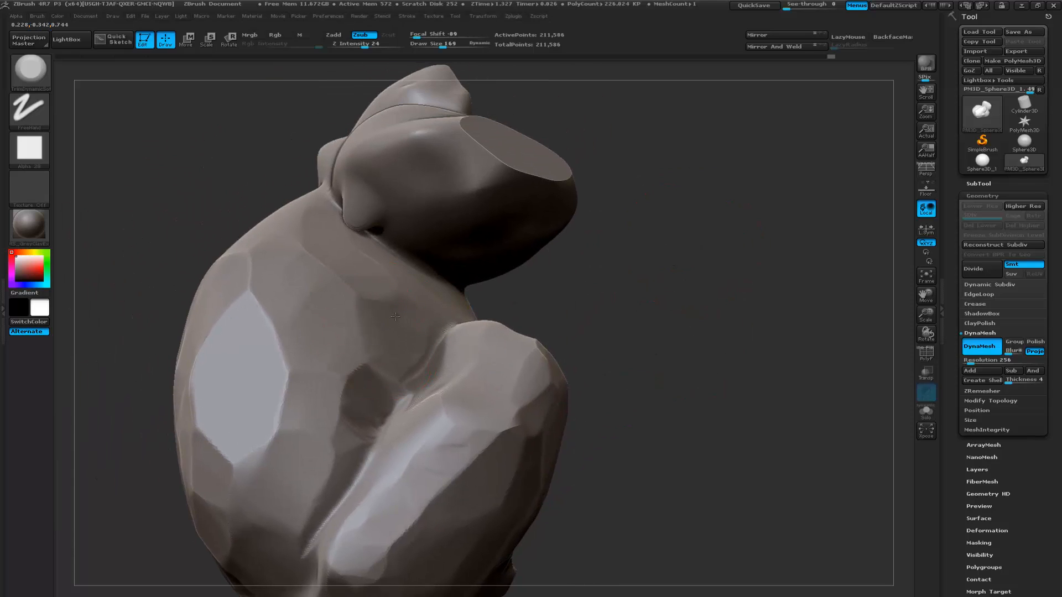
- Try to flatten the junction between the large boulder and the smaller boulder at its end, undoing the strokes
left_click_drag(360, 254, 372, 212)
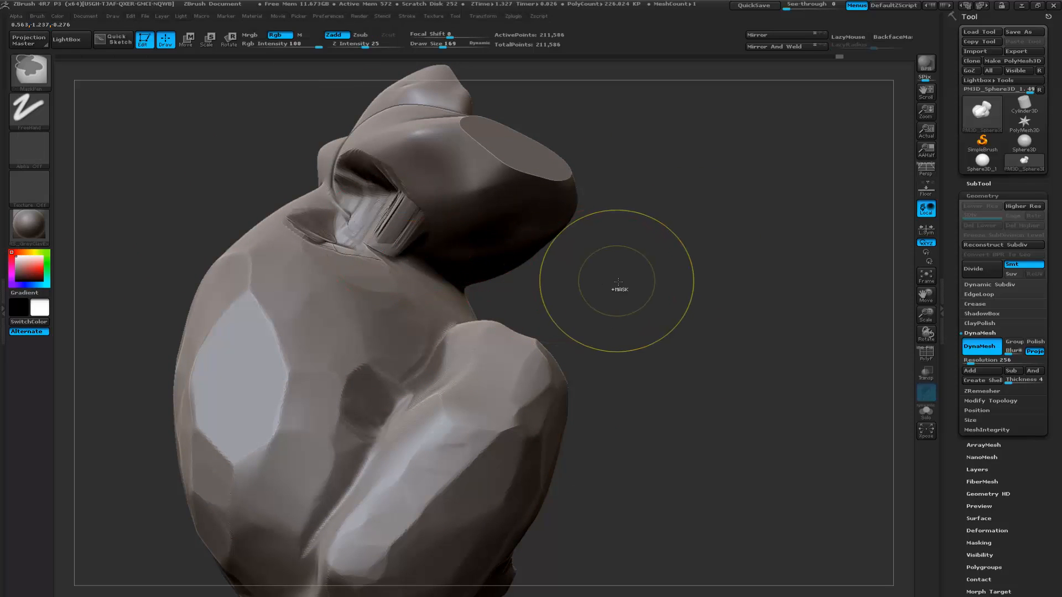
key("ctrl+z")
left_click_drag(646, 296, 673, 349, "alt")
left_click_drag(383, 296, 382, 257)
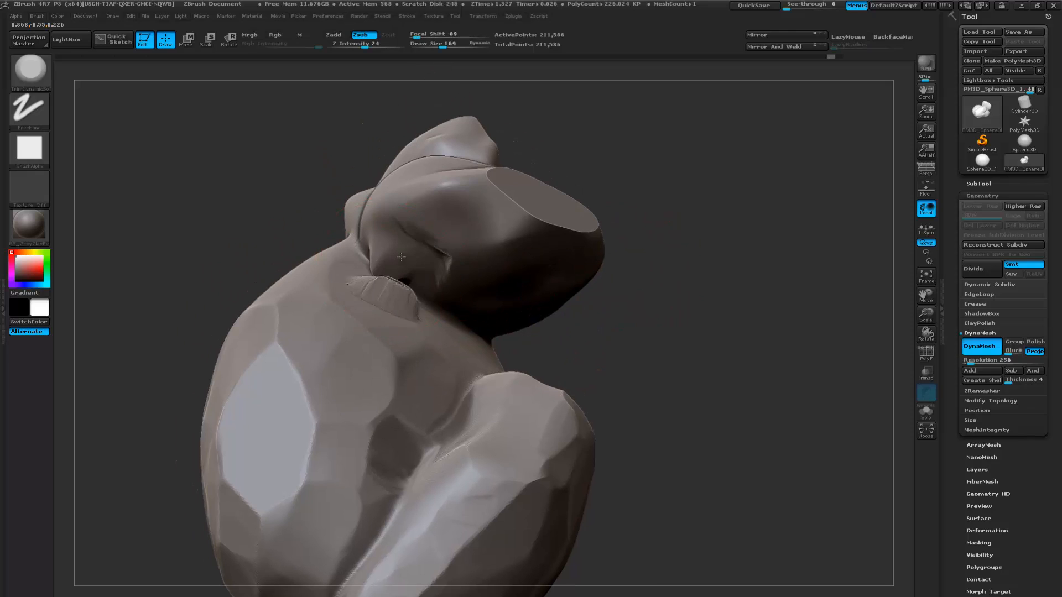
key("ctrl+z")
- Turn on backface auto masking and flatten the small knob and rim area of the smaller boulder
mouse_move(672, 303)
left_mouse_down("alt")
mouse_move(673, 325)
mouse_move(710, 232)
left_mouse_up("alt")
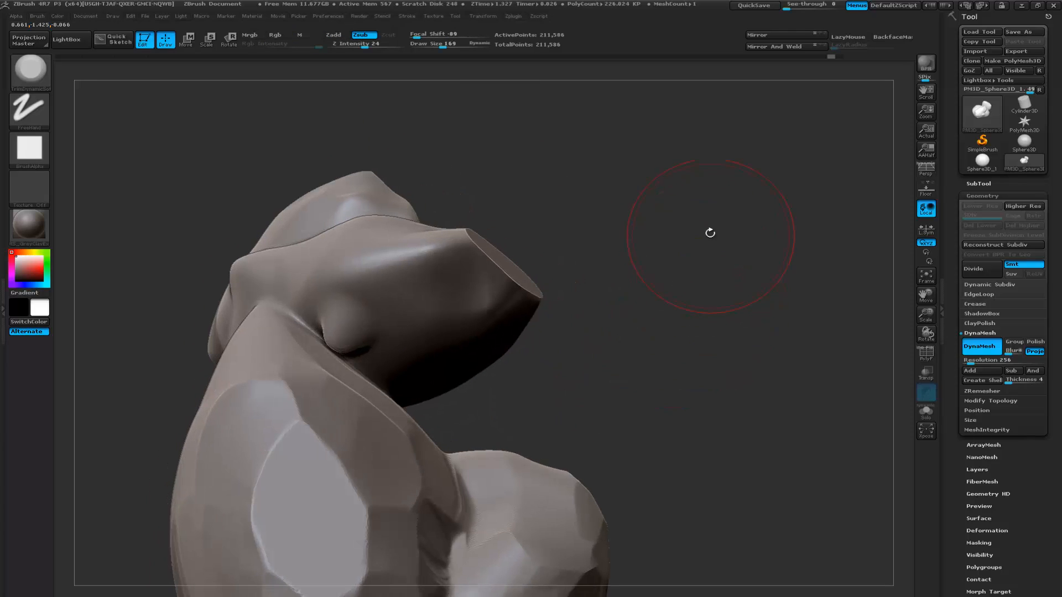
left_click(889, 37)
mouse_move(344, 276)
left_mouse_down()
mouse_move(362, 301)
mouse_move(343, 338)
mouse_move(362, 322)
mouse_move(406, 320)
mouse_move(442, 302)
left_mouse_up()
left_click_drag(471, 266, 480, 257)
key("ctrl+z")
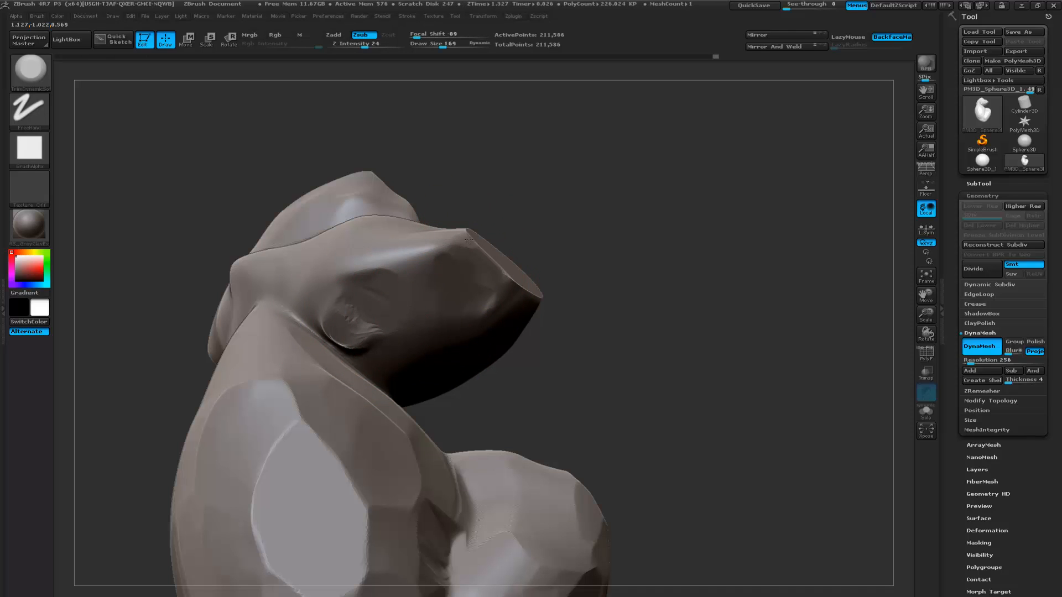
mouse_move(613, 257)
left_mouse_down()
mouse_move(739, 245)
mouse_move(678, 267)
left_mouse_up()
mouse_move(563, 299)
left_mouse_down()
mouse_move(552, 320)
mouse_move(479, 318)
mouse_move(475, 331)
left_mouse_up()
- Flatten the smaller boulder's long rounded side into angular planes with TrimDynamicSoft
left_click_drag(724, 275, 657, 313, "alt")
left_click_drag(657, 313, 545, 317)
mouse_move(508, 332)
left_mouse_down()
mouse_move(494, 314)
mouse_move(445, 295)
left_mouse_up()
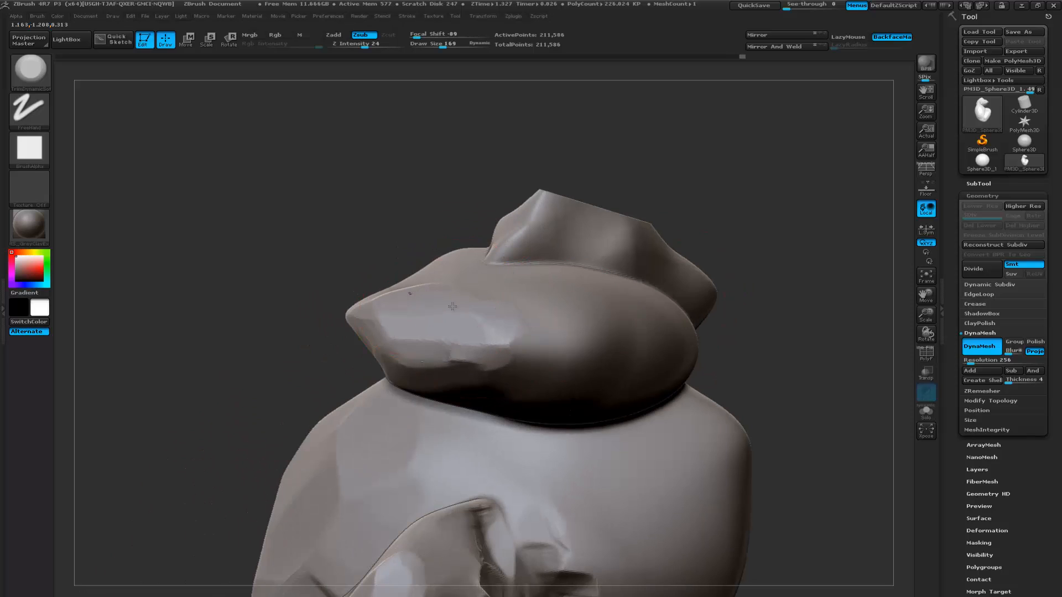
left_click_drag(520, 367, 571, 360)
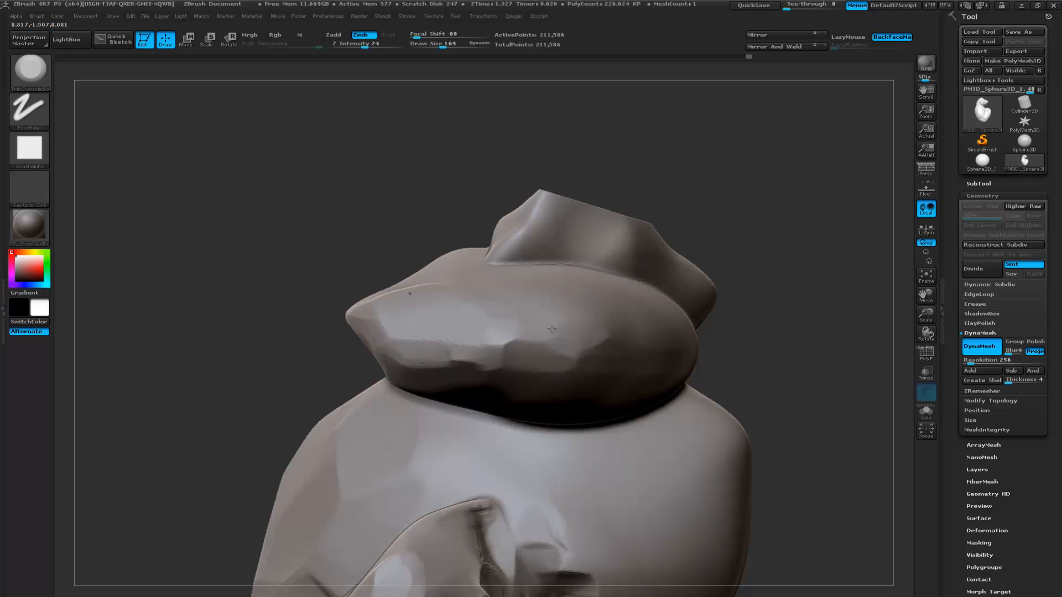
left_click_drag(515, 272, 616, 277)
mouse_move(809, 261)
left_mouse_down("alt")
mouse_move(715, 299)
mouse_move(674, 289)
mouse_move(732, 279)
mouse_move(679, 268)
mouse_move(628, 308)
mouse_move(594, 317)
left_mouse_up("alt")
- Reduce the draw size to 48, carve grooves beneath the small end stone and bevel its flat cut's rim
key("space")
left_click_drag(278, 339, 569, 343)
mouse_move(419, 269)
left_mouse_down()
mouse_move(335, 262)
mouse_move(485, 266)
left_mouse_up()
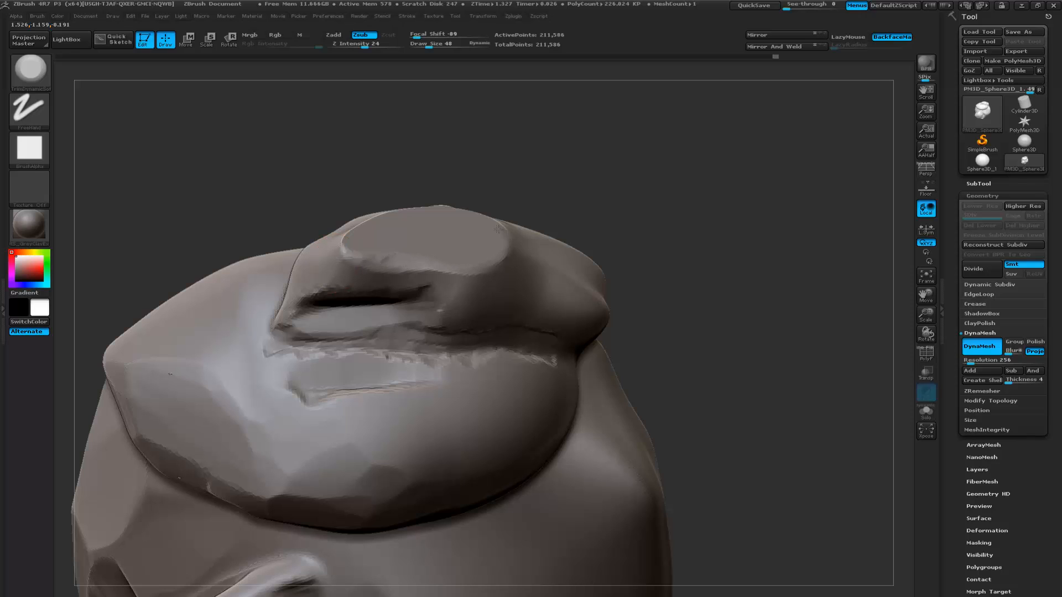
mouse_move(583, 199)
left_mouse_down()
mouse_move(593, 195)
mouse_move(406, 250)
left_mouse_up()
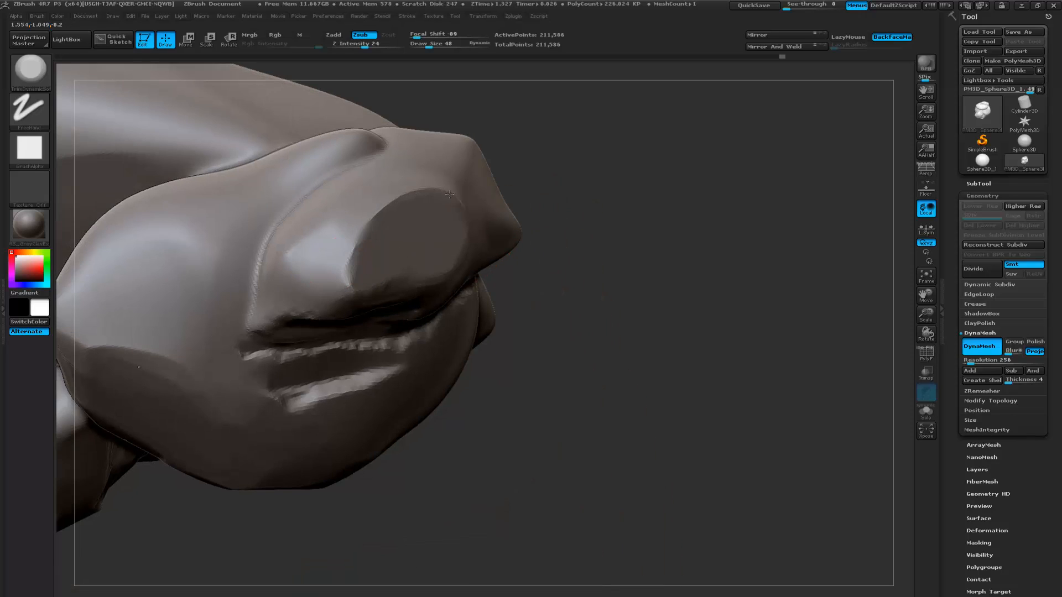
left_click_drag(360, 250, 362, 243)
left_click_drag(351, 282, 356, 293)
left_click_drag(549, 243, 571, 282, "alt")
left_click_drag(389, 260, 396, 253)
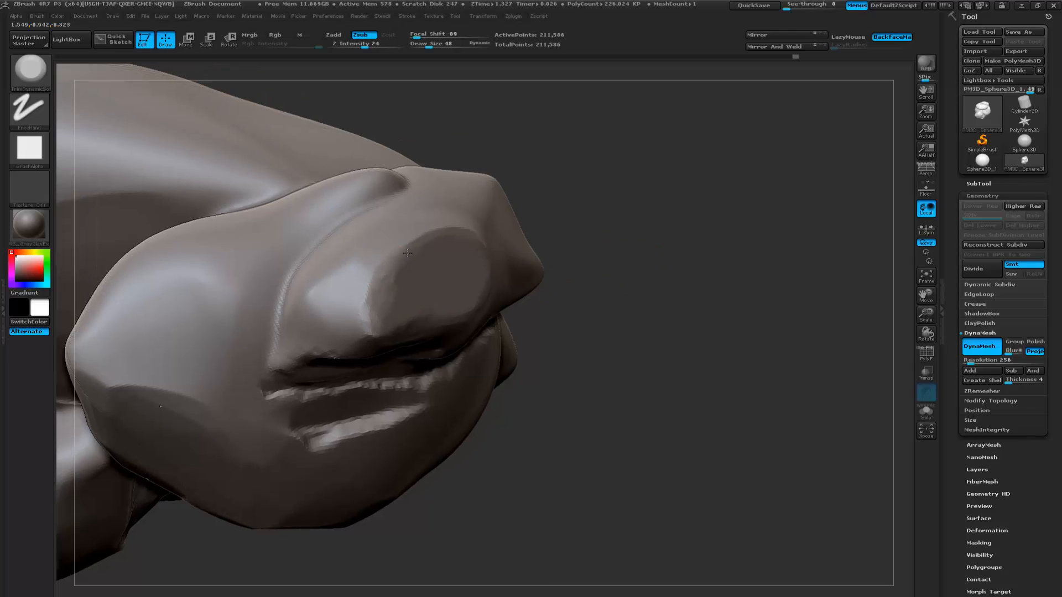
- Carve along the end stone's seam with the smaller boulder, refresh the DynaMesh and check the polyframe
mouse_move(601, 284)
left_mouse_down()
mouse_move(536, 265)
mouse_move(507, 284)
mouse_move(408, 292)
left_mouse_up()
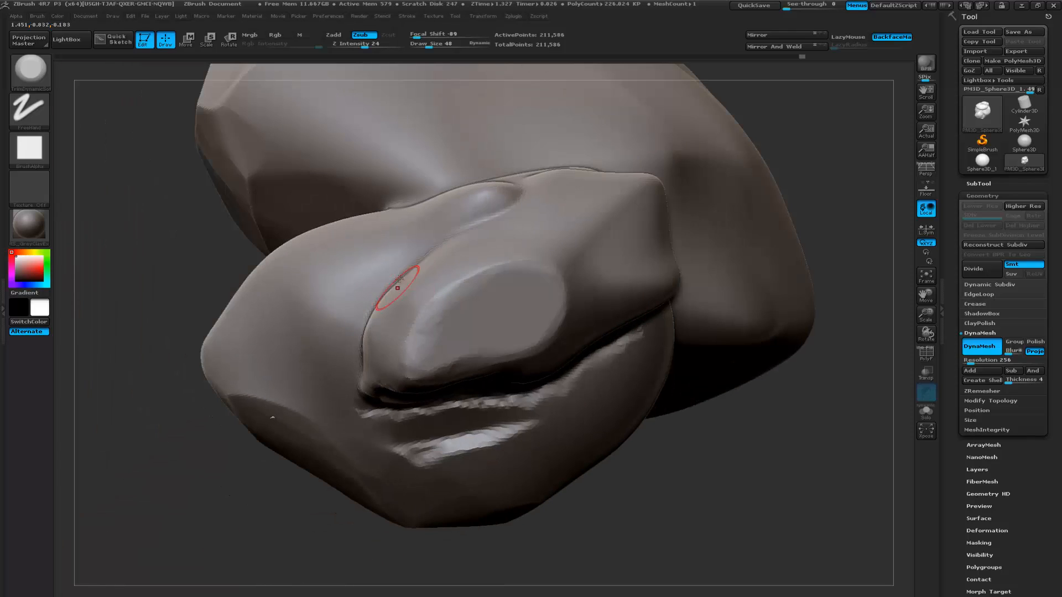
mouse_move(495, 224)
left_mouse_down()
mouse_move(445, 245)
mouse_move(347, 331)
mouse_move(356, 376)
left_mouse_up()
mouse_move(150, 320)
left_mouse_down()
mouse_move(187, 322)
mouse_move(193, 366)
left_mouse_up()
left_click_drag(200, 294, 175, 328, "ctrl")
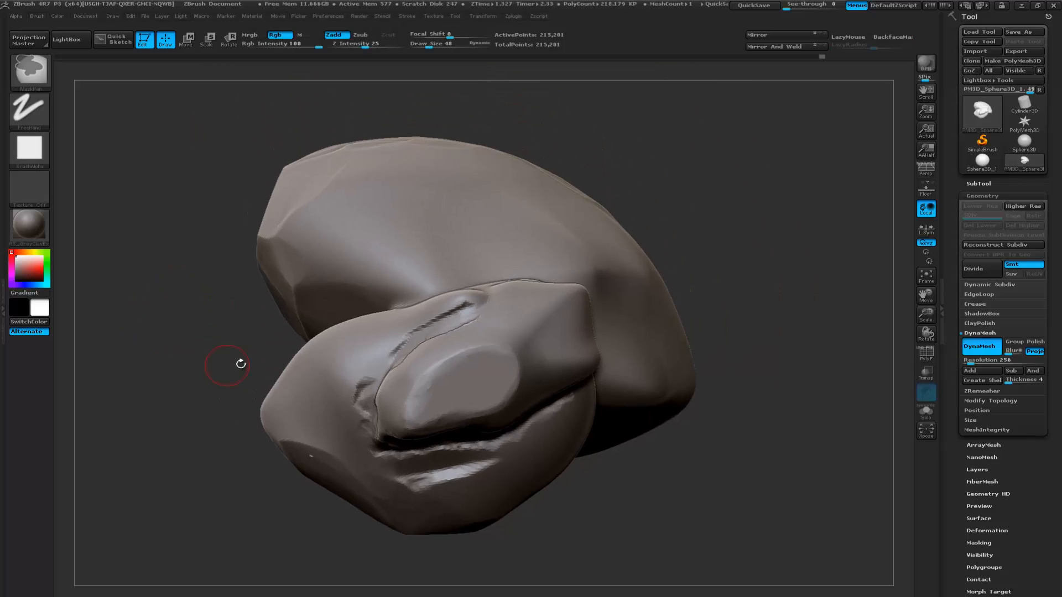
key("shift+f")
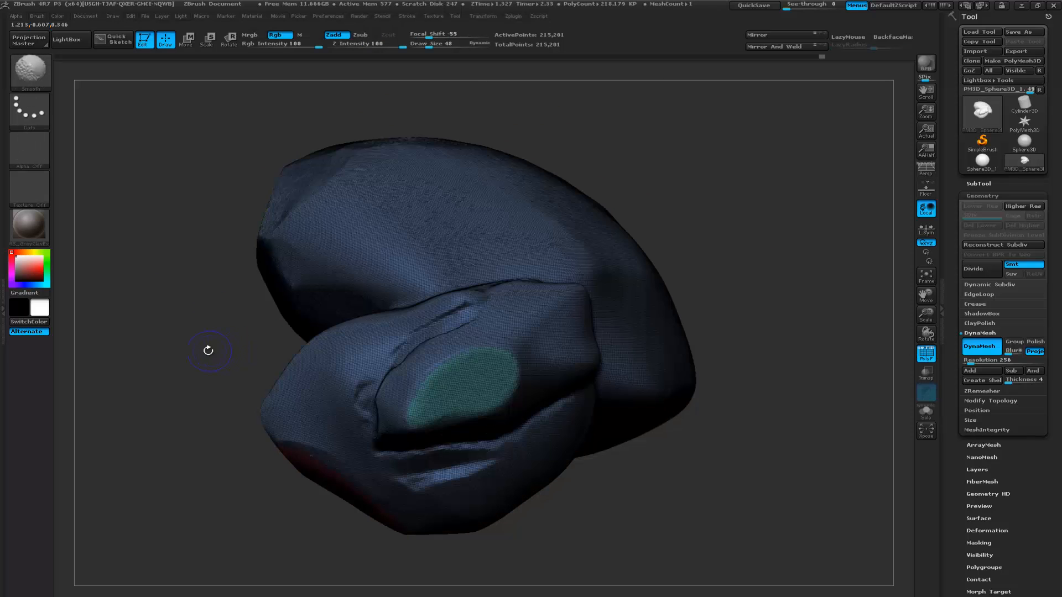
key("shift+f")
- Smooth the carved seam and the grooves around the small end stone
left_click_drag(206, 351, 315, 350)
left_click_drag(395, 351, 420, 327, "shift")
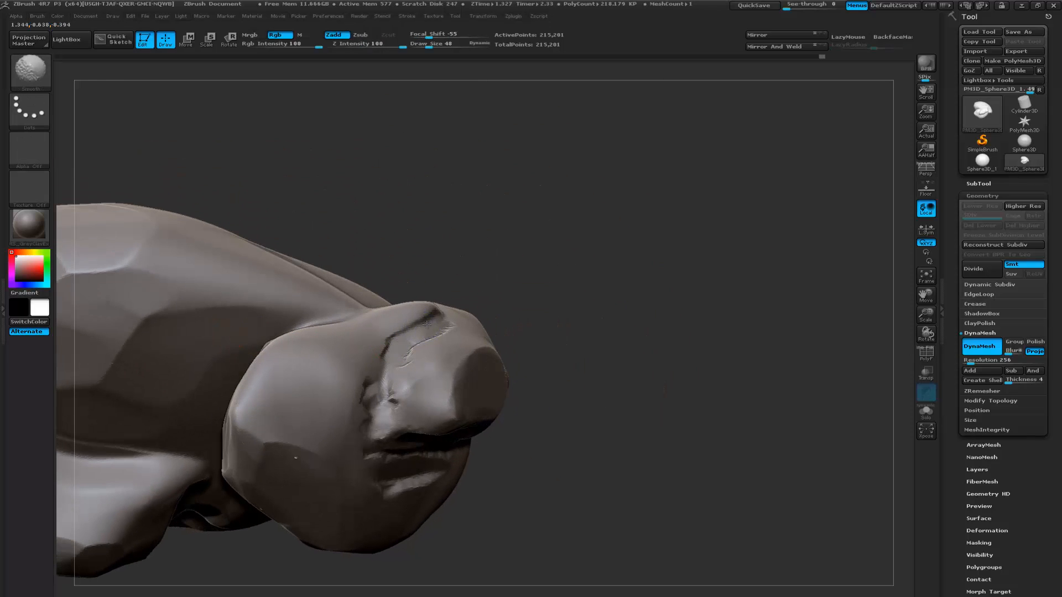
left_click_drag(421, 476, 438, 476, "shift")
mouse_move(565, 412)
left_mouse_down("alt")
mouse_move(644, 386)
mouse_move(658, 403)
mouse_move(796, 428)
mouse_move(716, 401)
mouse_move(711, 410)
mouse_move(715, 348)
mouse_move(680, 381)
left_mouse_up("alt")
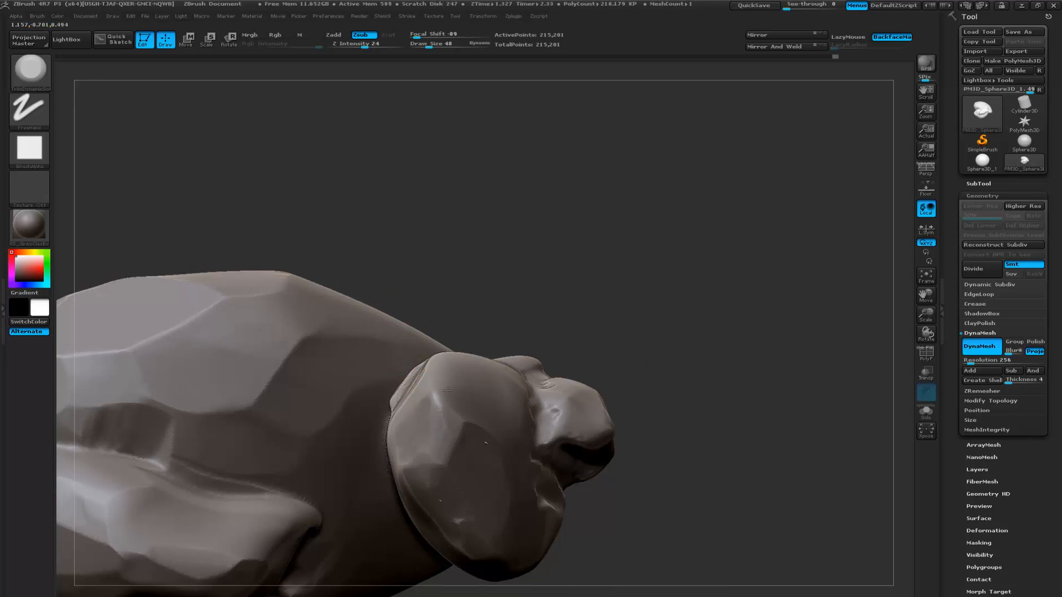
- Set the draw size to 175 and flatten the smaller boulder's rounded faces into angular planes
key("space")
left_click_drag(503, 319, 516, 320)
mouse_move(428, 391)
left_mouse_down()
mouse_move(442, 368)
mouse_move(413, 404)
left_mouse_up()
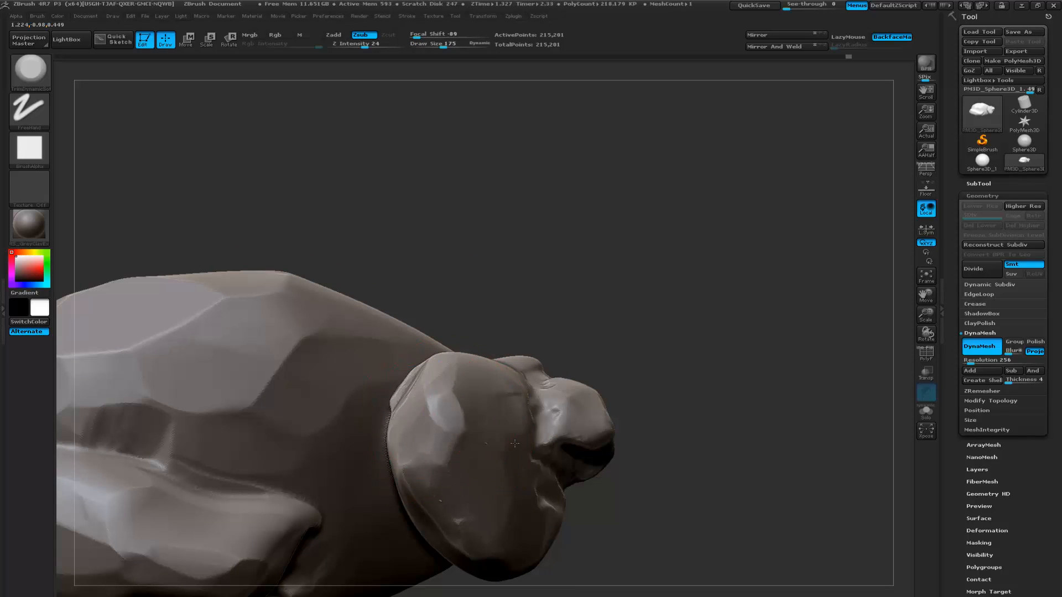
mouse_move(688, 367)
left_mouse_down()
mouse_move(633, 385)
mouse_move(547, 390)
left_mouse_up()
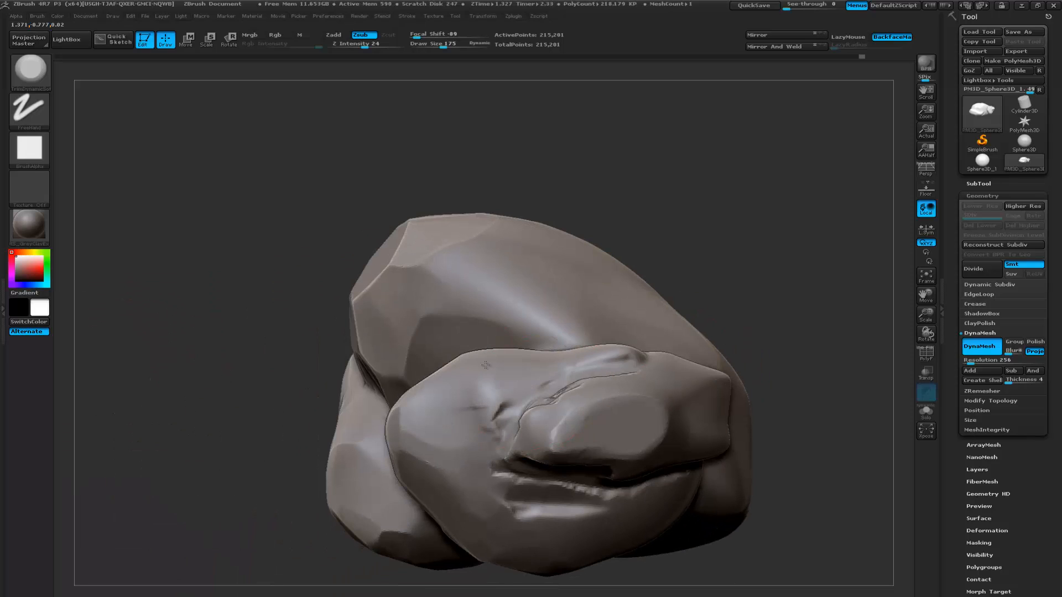
left_click_drag(732, 294, 599, 327, "alt")
mouse_move(598, 328)
left_mouse_down()
mouse_move(428, 368)
mouse_move(405, 391)
left_mouse_up()
mouse_move(370, 433)
left_mouse_down()
mouse_move(398, 475)
mouse_move(459, 450)
mouse_move(453, 413)
mouse_move(408, 418)
left_mouse_up()
- Flatten the large boulder's smooth broad side and lower edge into planes, starting beside the smaller boulder
left_click_drag(250, 311, 95, 294, "alt")
mouse_move(377, 380)
left_mouse_down()
mouse_move(393, 382)
mouse_move(402, 363)
left_mouse_up()
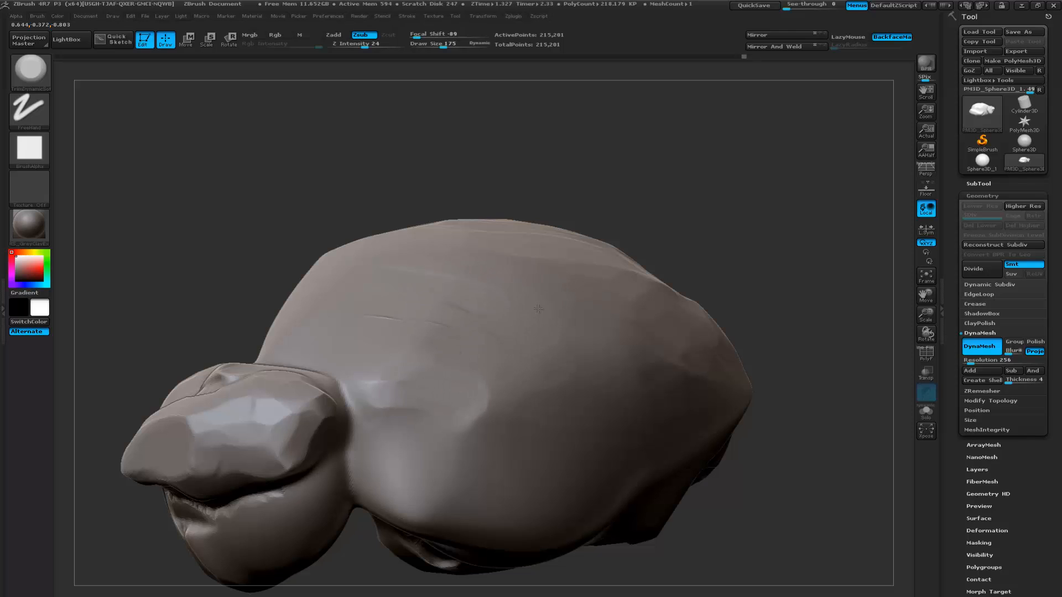
left_click_drag(607, 386, 520, 412)
mouse_move(830, 354)
left_mouse_down()
mouse_move(715, 362)
mouse_move(706, 351)
mouse_move(755, 324)
mouse_move(753, 307)
left_mouse_up()
mouse_move(260, 455)
left_mouse_down()
mouse_move(303, 444)
mouse_move(407, 450)
mouse_move(556, 413)
left_mouse_up()
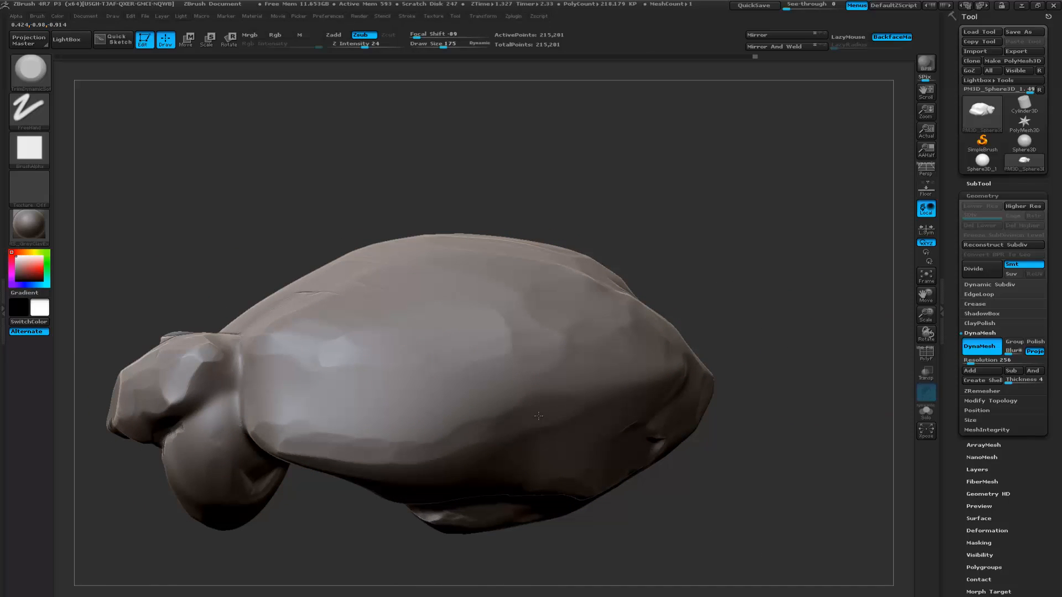
left_click_drag(320, 401, 303, 373)
- Continue the trimmed planes across the large boulder's faceted back and around its end toward the adjoining boulder
mouse_move(180, 254)
left_mouse_down("alt")
mouse_move(299, 279)
mouse_move(298, 350)
mouse_move(311, 372)
mouse_move(338, 377)
mouse_move(327, 380)
left_mouse_up("alt")
mouse_move(269, 293)
left_mouse_down()
mouse_move(298, 270)
mouse_move(391, 312)
mouse_move(351, 327)
left_mouse_up()
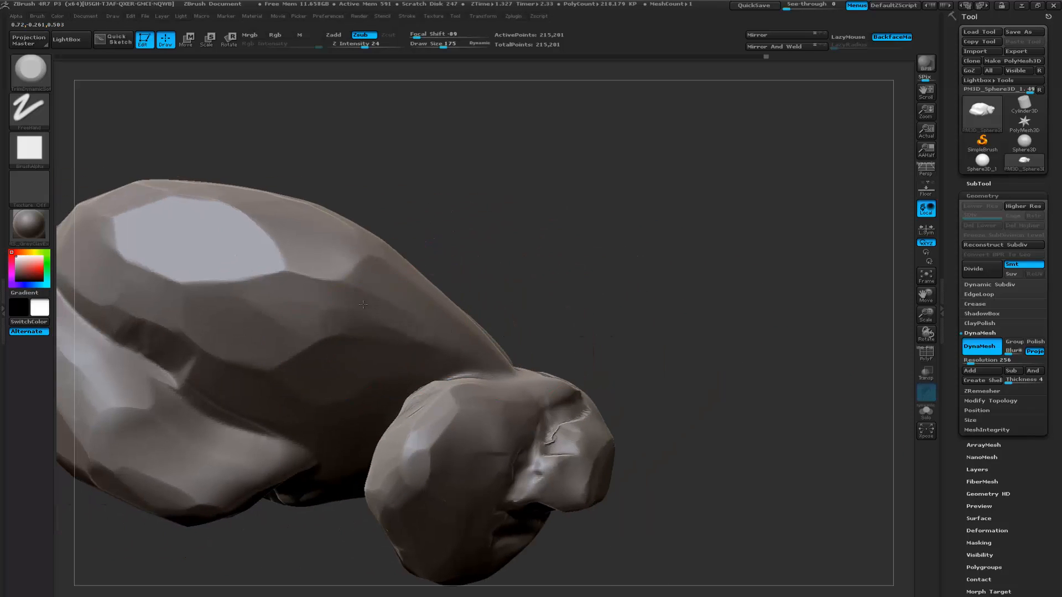
mouse_move(194, 273)
left_mouse_down()
mouse_move(160, 207)
mouse_move(254, 221)
mouse_move(274, 285)
mouse_move(188, 362)
mouse_move(133, 348)
mouse_move(270, 369)
left_mouse_up()
mouse_move(659, 261)
left_mouse_down("alt")
mouse_move(739, 289)
mouse_move(649, 273)
mouse_move(653, 283)
left_mouse_up("alt")
mouse_move(258, 356)
left_mouse_down()
mouse_move(206, 311)
mouse_move(266, 331)
left_mouse_up()
mouse_move(327, 387)
left_mouse_down()
mouse_move(376, 456)
mouse_move(343, 473)
mouse_move(235, 302)
left_mouse_up()
mouse_move(590, 287)
left_mouse_down()
mouse_move(623, 304)
mouse_move(610, 323)
mouse_move(529, 333)
mouse_move(571, 350)
mouse_move(647, 352)
left_mouse_up()
mouse_move(303, 370)
left_mouse_down()
mouse_move(309, 387)
mouse_move(290, 440)
mouse_move(227, 455)
mouse_move(127, 443)
mouse_move(200, 367)
mouse_move(299, 340)
mouse_move(363, 390)
left_mouse_up()
mouse_move(540, 383)
left_mouse_down()
mouse_move(519, 386)
mouse_move(570, 375)
mouse_move(563, 248)
mouse_move(615, 308)
mouse_move(475, 382)
mouse_move(491, 399)
mouse_move(469, 298)
mouse_move(479, 281)
left_mouse_up()
left_click_drag(603, 299, 612, 317)
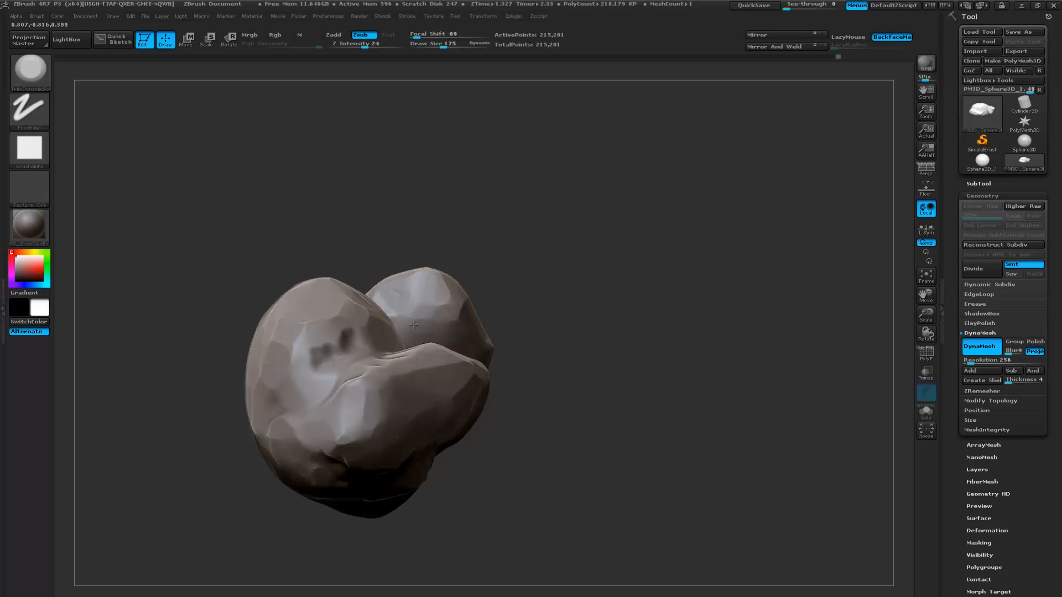
- Flatten the smooth area between the trimmed hollow and the smaller boulder, including the large boulder's lower edge
mouse_move(552, 293)
left_mouse_down()
mouse_move(415, 381)
mouse_move(427, 453)
left_mouse_up()
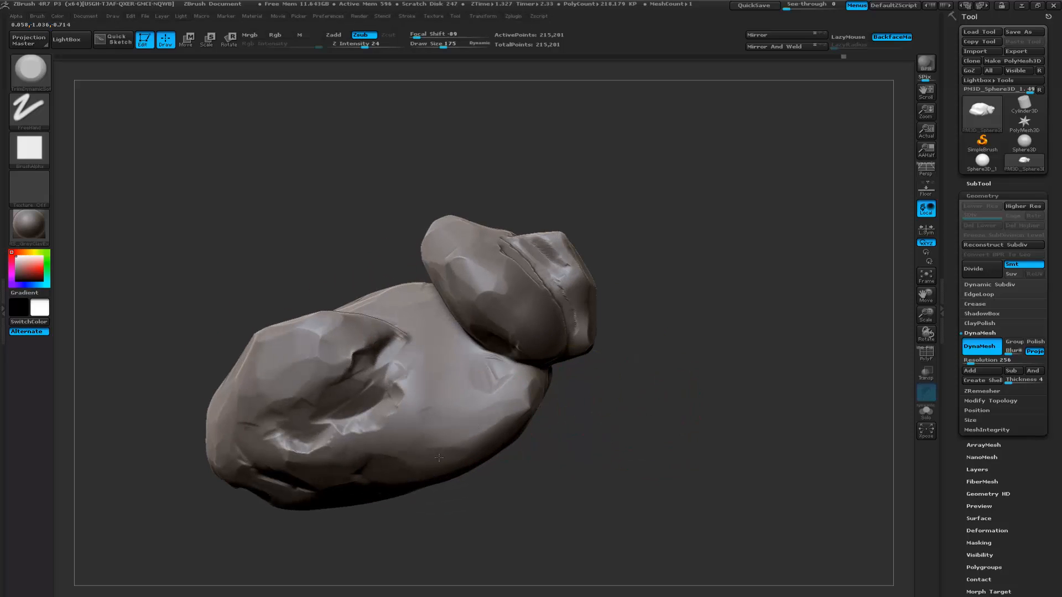
left_click_drag(542, 357, 438, 370)
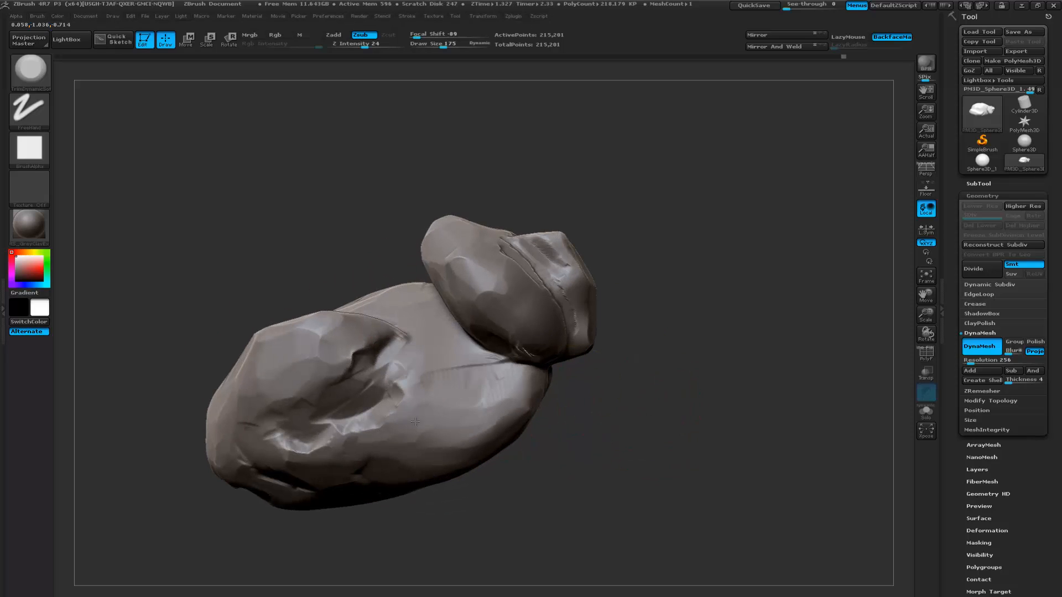
mouse_move(406, 419)
left_mouse_down()
mouse_move(326, 449)
mouse_move(404, 418)
left_mouse_up()
mouse_move(478, 439)
left_mouse_down()
mouse_move(456, 450)
mouse_move(475, 442)
left_mouse_up()
left_click_drag(599, 417, 664, 445)
mouse_move(495, 437)
left_mouse_down()
mouse_move(531, 408)
mouse_move(469, 455)
left_mouse_up()
left_click_drag(675, 413, 614, 439, "alt")
mouse_move(489, 369)
left_mouse_down()
mouse_move(483, 351)
mouse_move(438, 327)
mouse_move(502, 328)
left_mouse_up()
- Break up the large boulder's long upper ridge on the opposite side with TrimDynamicSoft planes
mouse_move(647, 306)
left_mouse_down()
mouse_move(650, 327)
mouse_move(620, 351)
mouse_move(707, 299)
mouse_move(557, 277)
mouse_move(377, 374)
left_mouse_up()
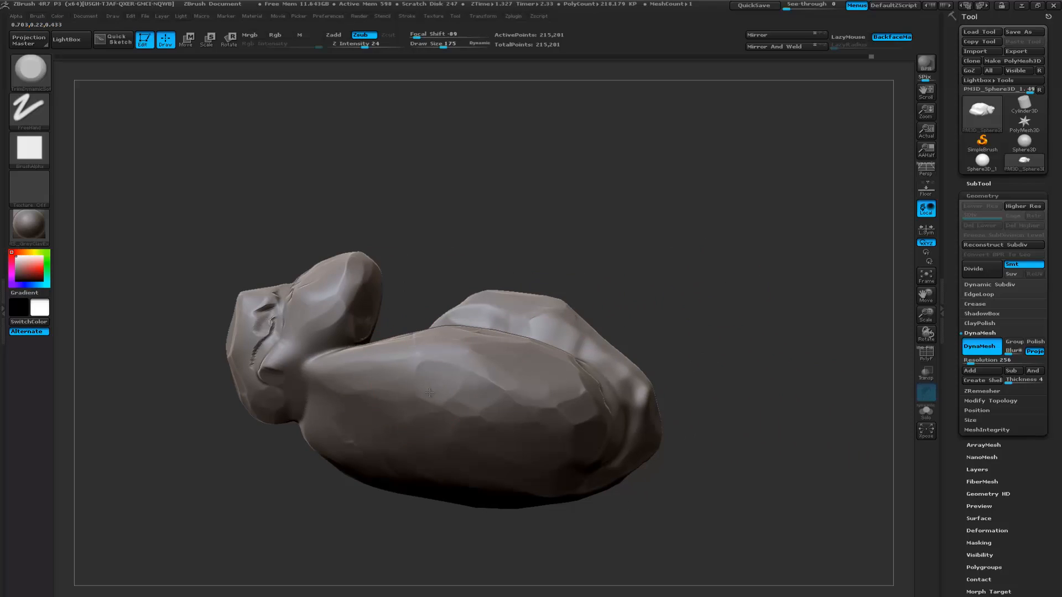
mouse_move(424, 374)
left_mouse_down()
mouse_move(373, 364)
mouse_move(403, 362)
left_mouse_up()
left_click_drag(462, 347, 448, 341)
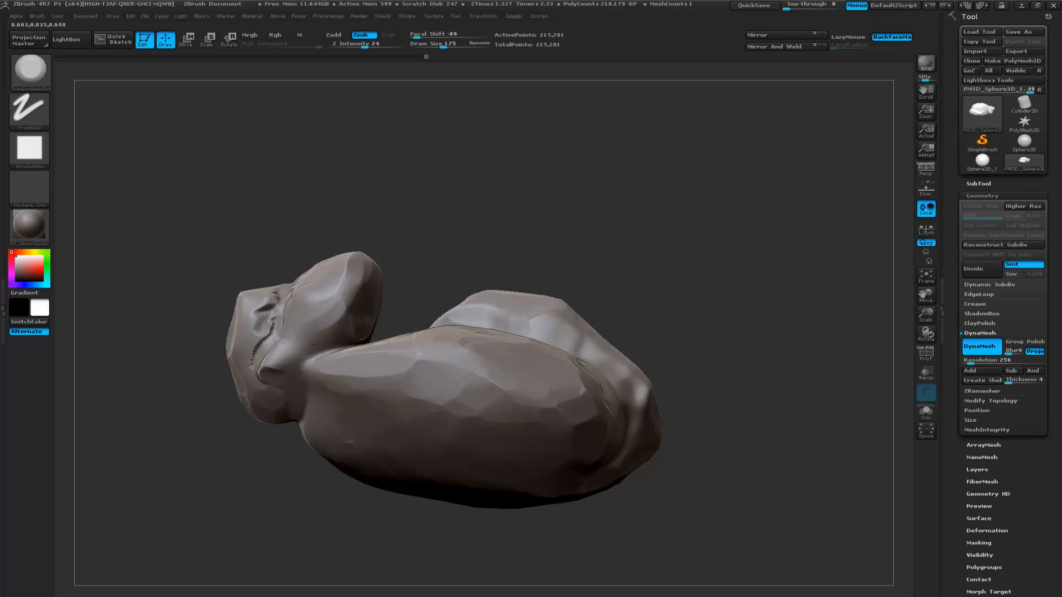
mouse_move(699, 311)
left_mouse_down()
mouse_move(586, 350)
mouse_move(687, 353)
mouse_move(645, 365)
mouse_move(665, 362)
mouse_move(688, 331)
left_mouse_up()
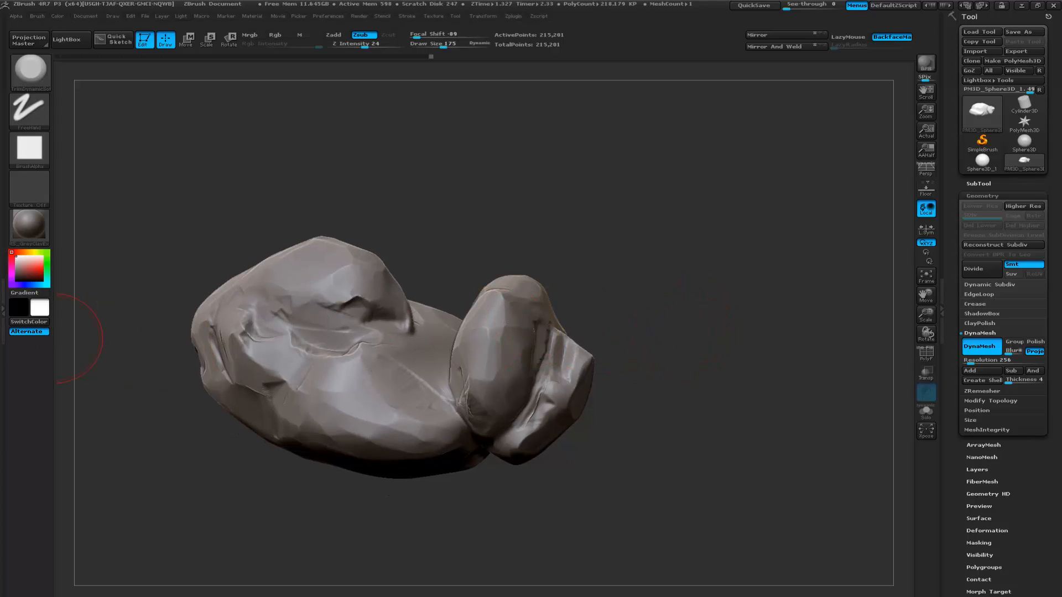
left_click_drag(180, 429, 46, 424)
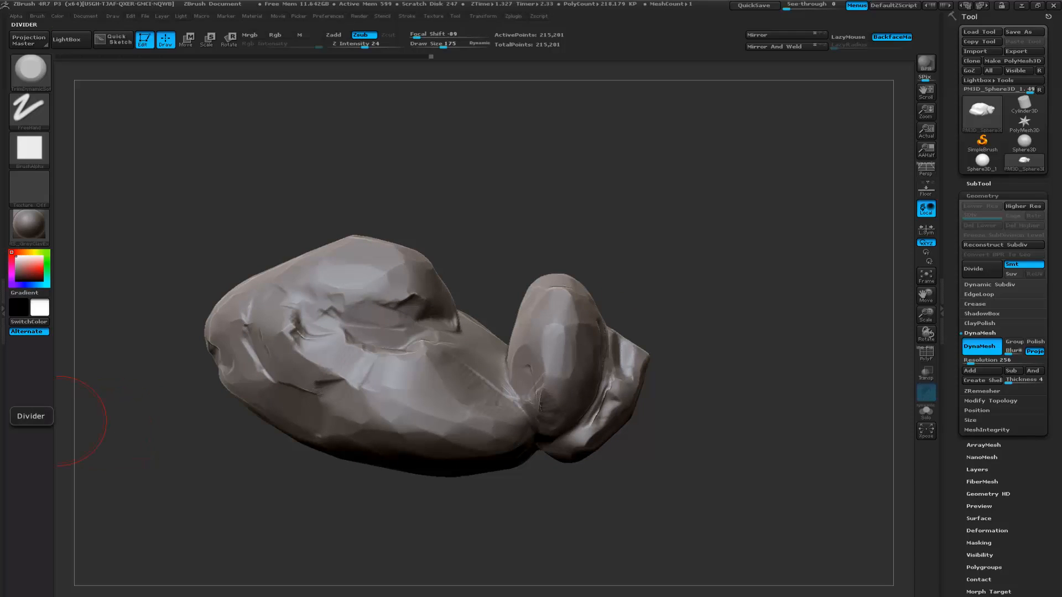
left_click_drag(247, 431, 79, 433)
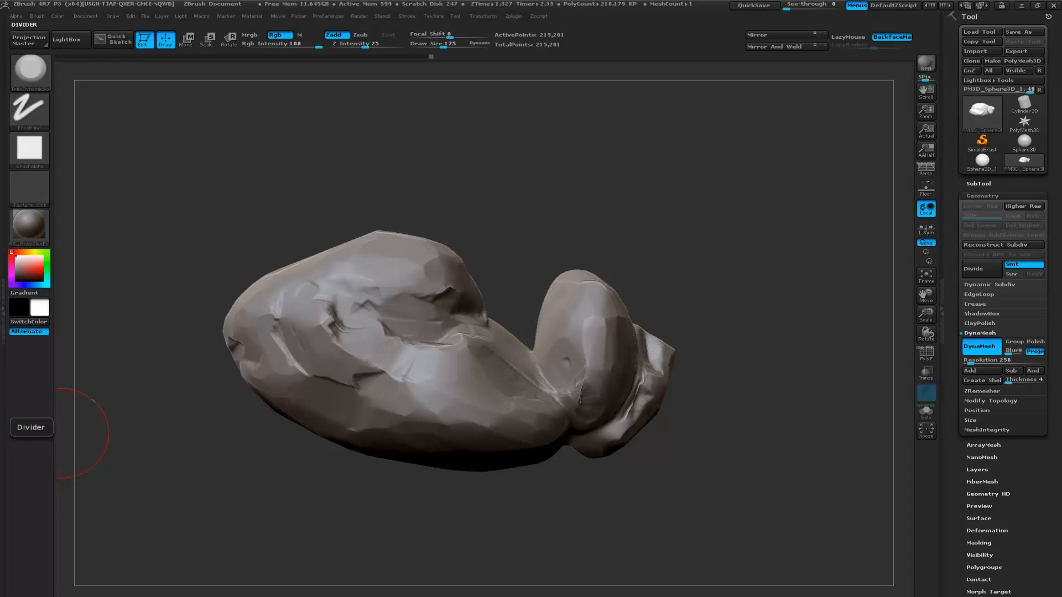
left_click_drag(216, 477, 208, 476)
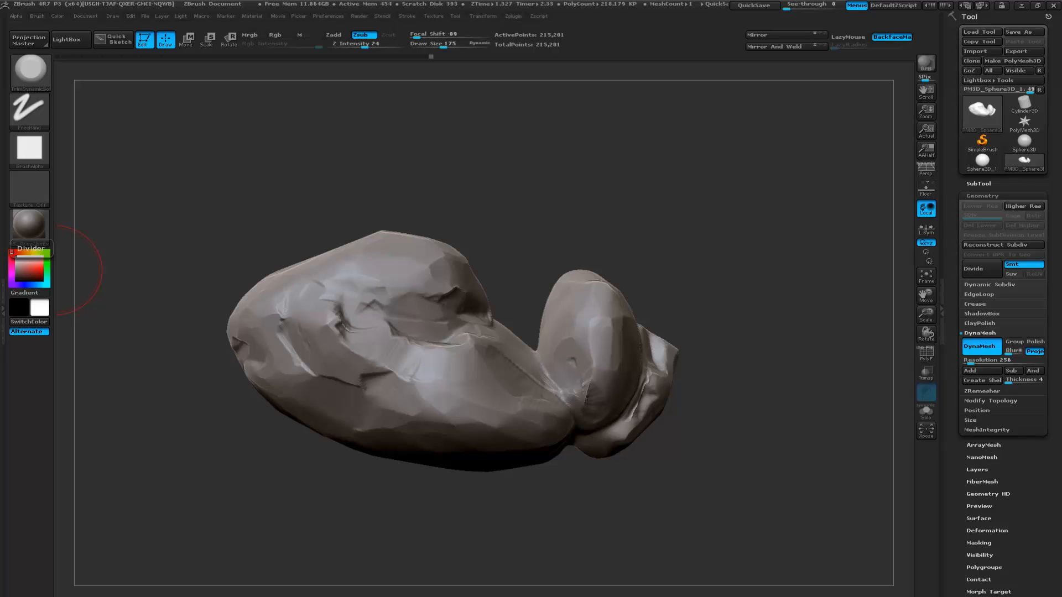
- Examine the reference photo of layered boulders for surface detail, closing it before returning to the ZBrush sculpt
left_click_drag(0, 18, 542, 24)
double_click(542, 24)
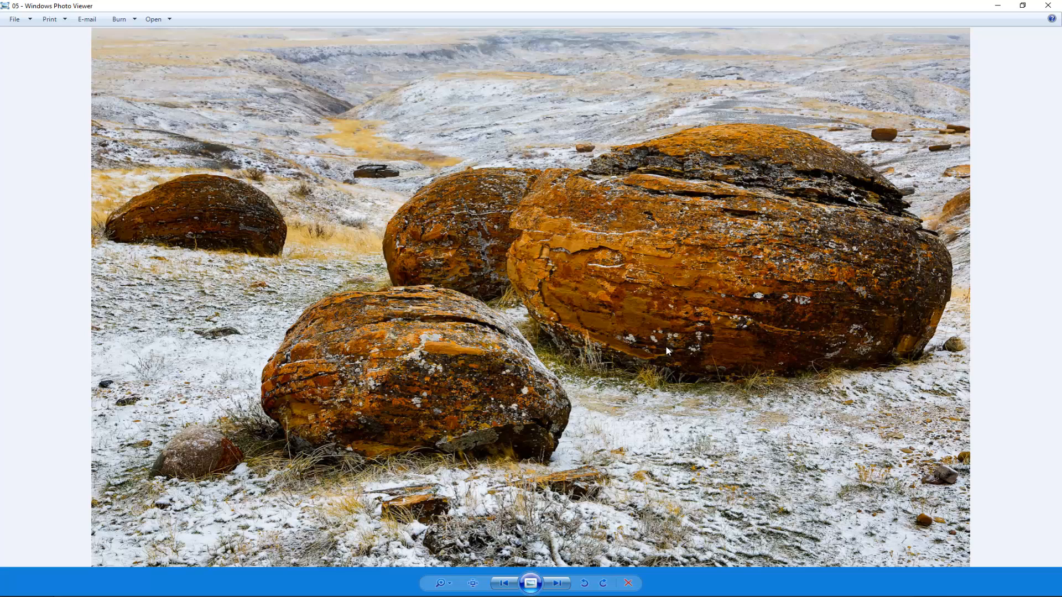
left_click(1049, 7)
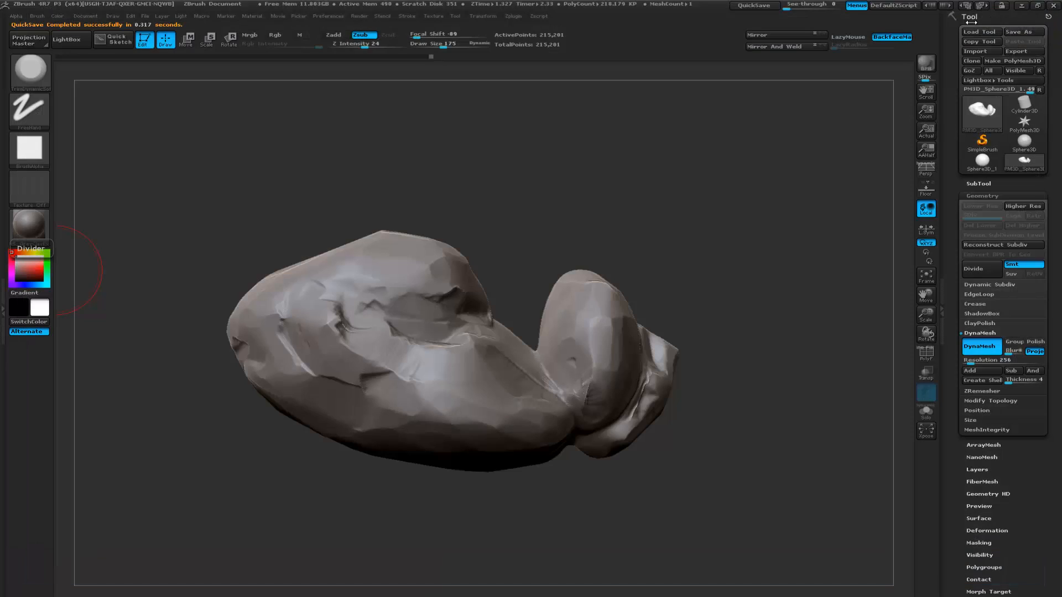
mouse_move(549, 227)
left_mouse_down("alt")
mouse_move(564, 237)
mouse_move(550, 235)
left_mouse_up("alt")
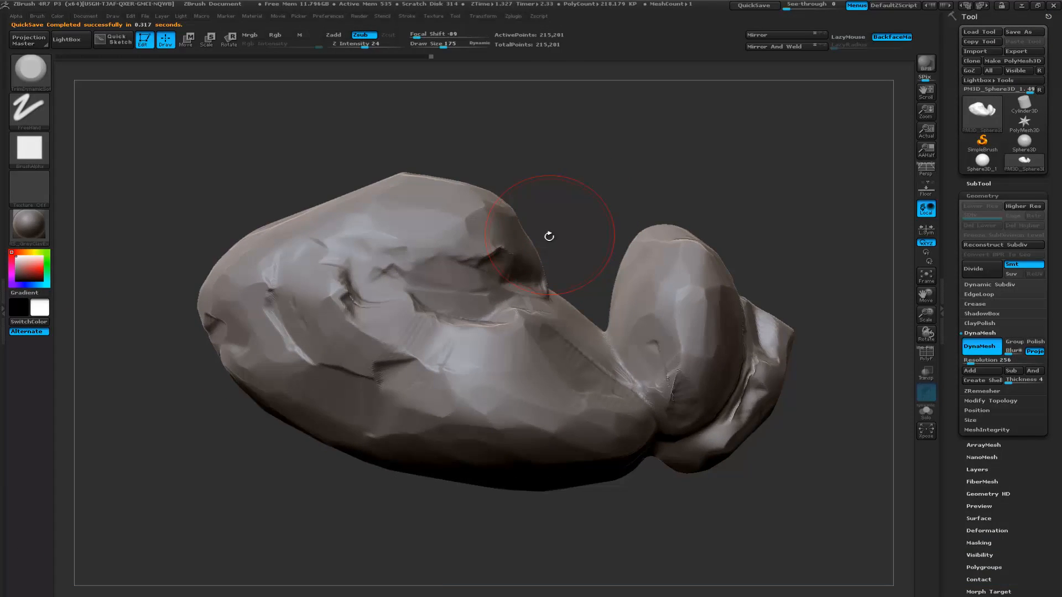
- Switch to the Layer brush and reduce its draw size to 31
key("b")
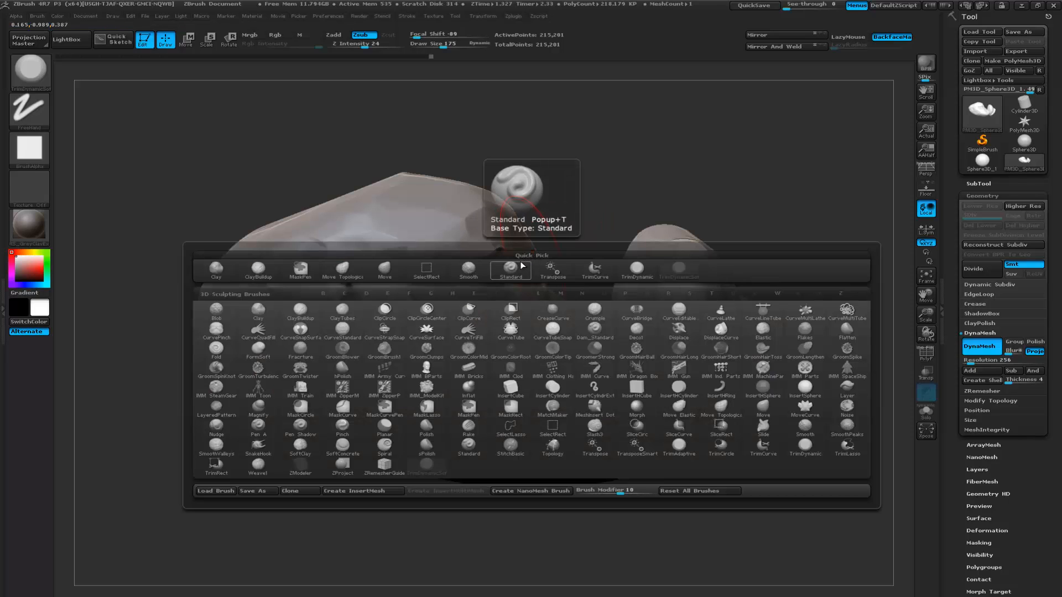
key("l")
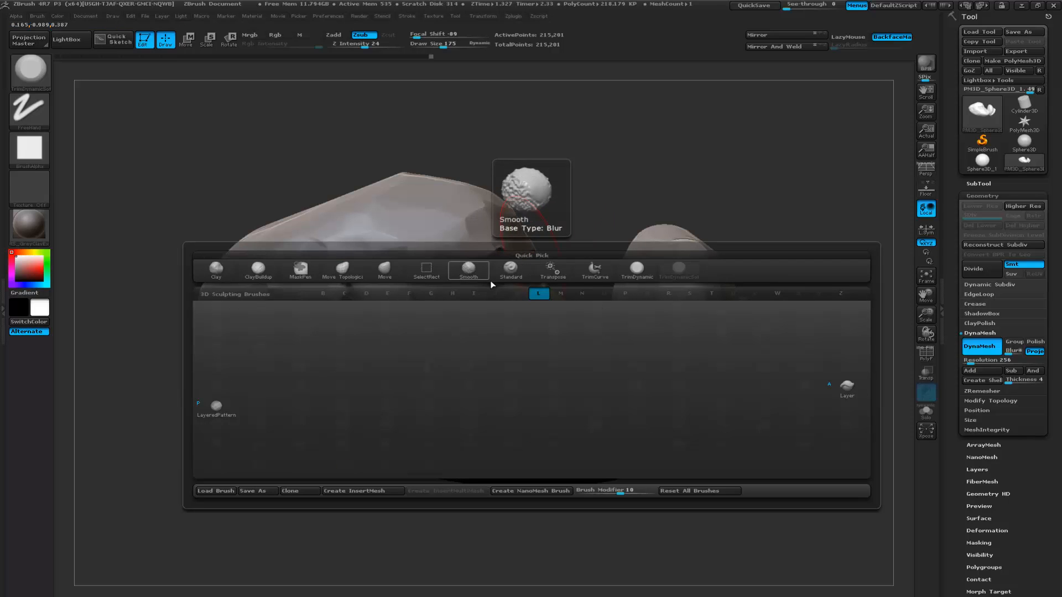
left_click(847, 386)
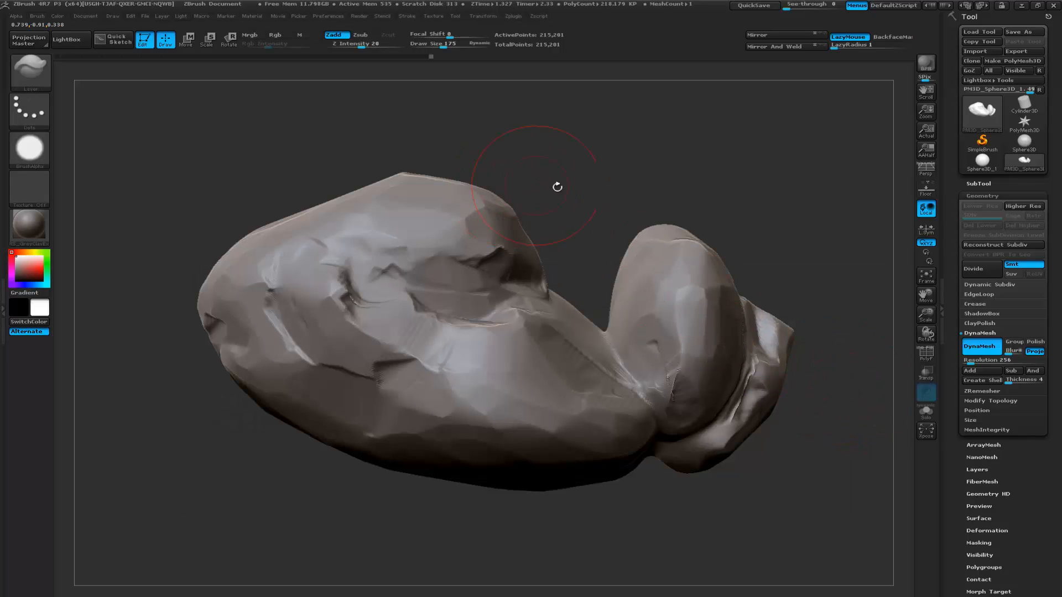
left_click_drag(545, 183, 549, 227)
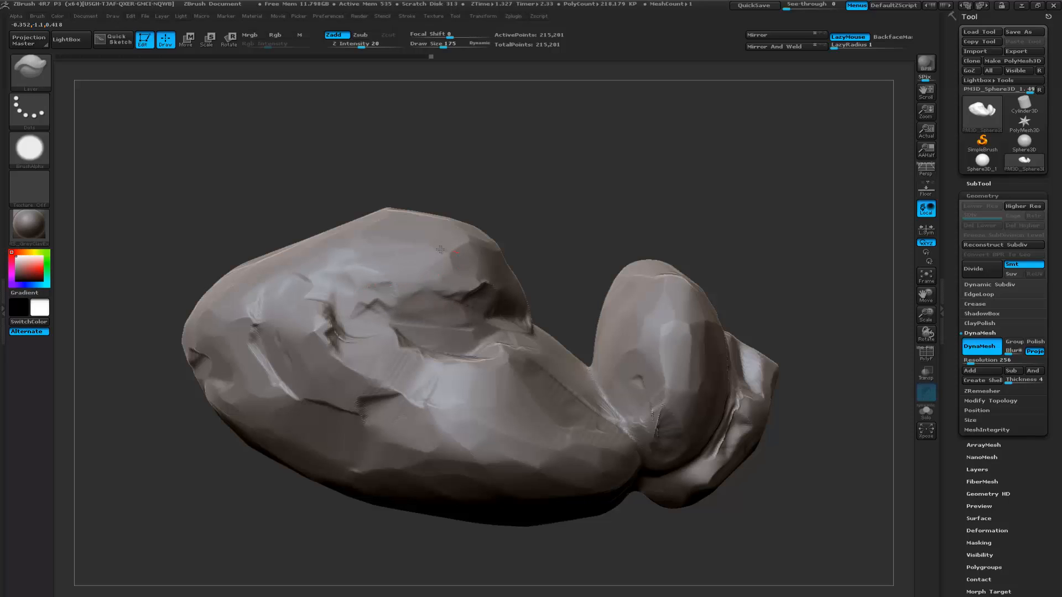
key("ctrl")
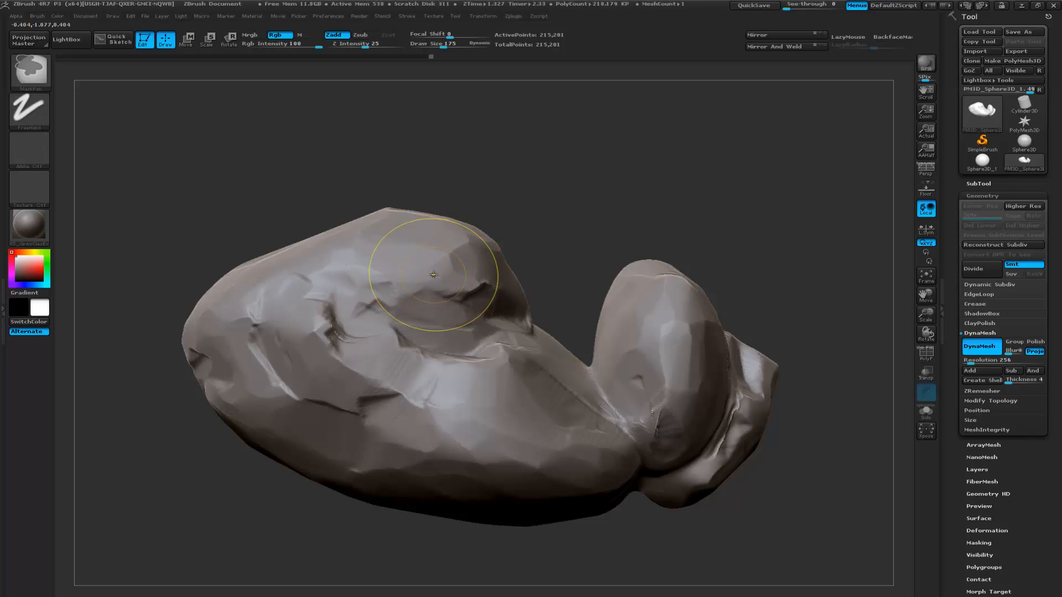
key("bracketleft")
key("bracketleft")
key("bracketleft")
key("bracketleft")
key("bracketleft")
key("bracketleft")
key("bracketleft")
key("bracketleft")
key("bracketleft")
key("bracketleft")
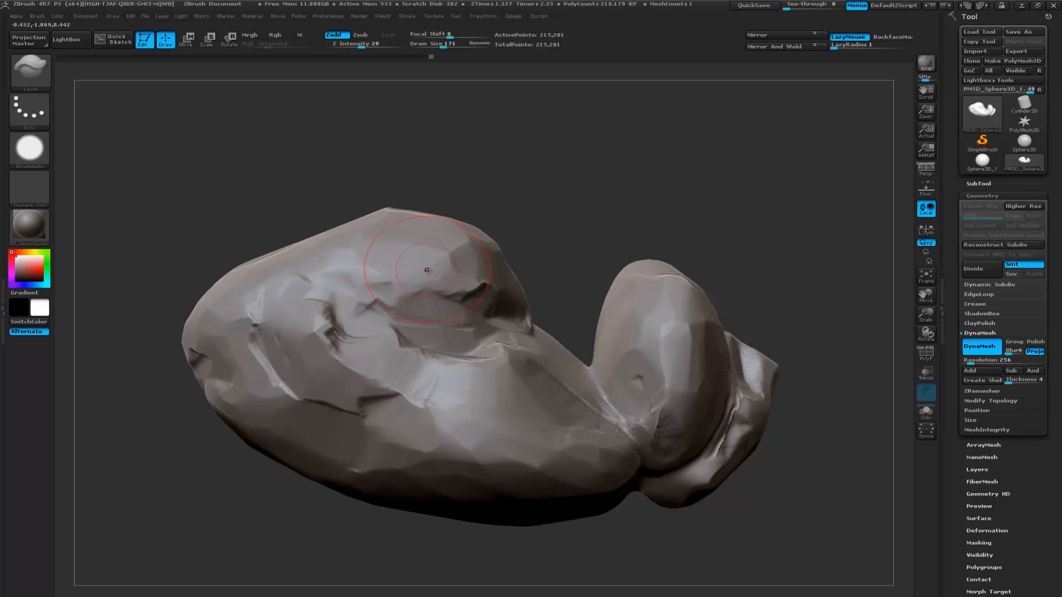
key("bracketleft")
key("bracketleft")
key("bracketleft")
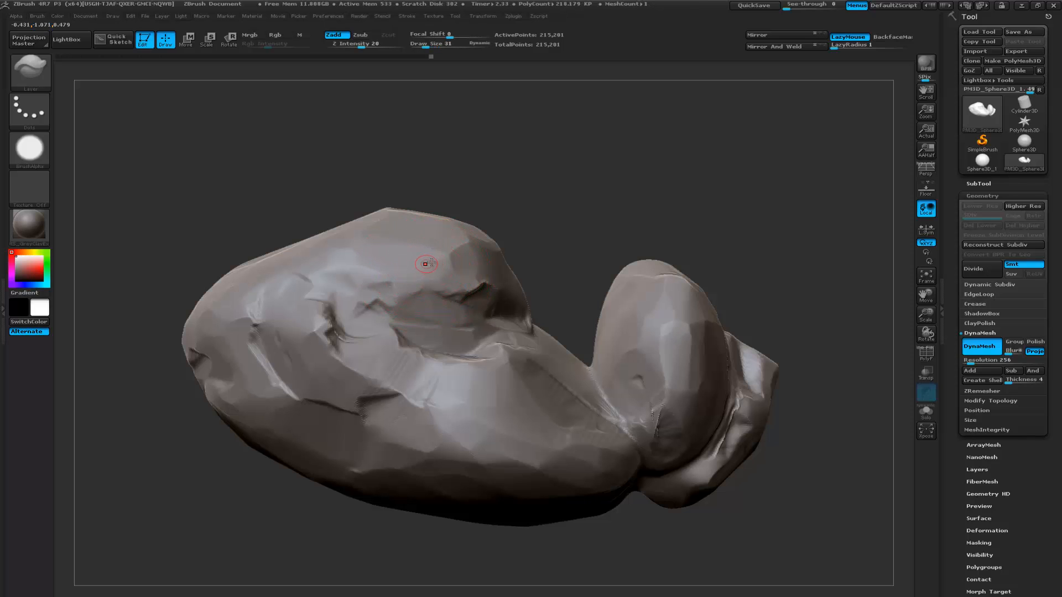
- Try stacking long overlapping Layer bands across the large boulder's upper face and around its side
mouse_move(528, 239)
left_mouse_down("alt")
mouse_move(549, 264)
mouse_move(595, 251)
mouse_move(584, 242)
mouse_move(409, 298)
mouse_move(463, 285)
left_mouse_up("alt")
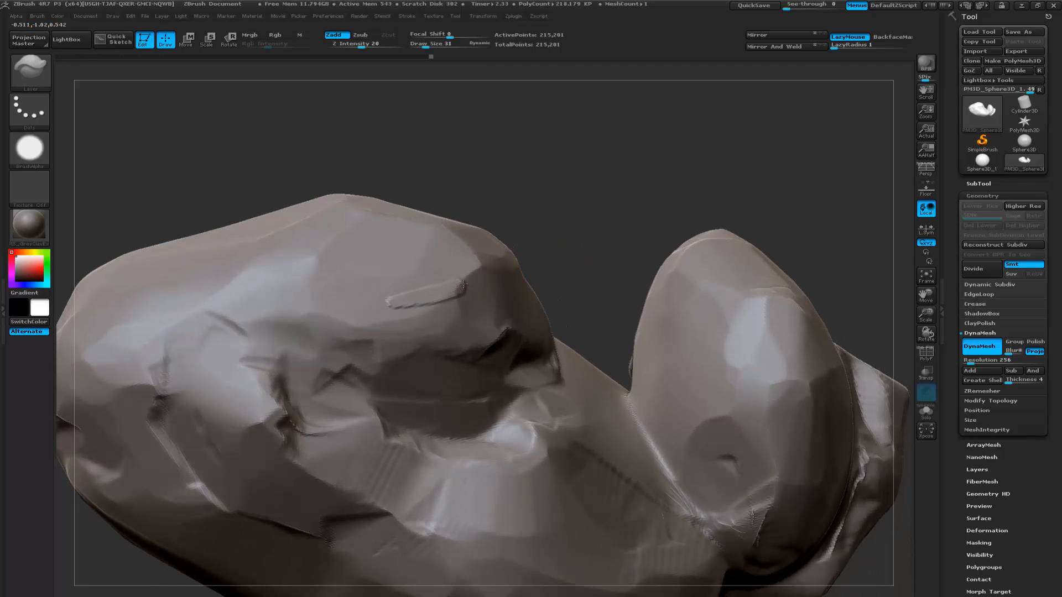
mouse_move(401, 298)
left_mouse_down()
mouse_move(199, 316)
mouse_move(475, 303)
mouse_move(228, 323)
mouse_move(258, 335)
mouse_move(445, 312)
left_mouse_up()
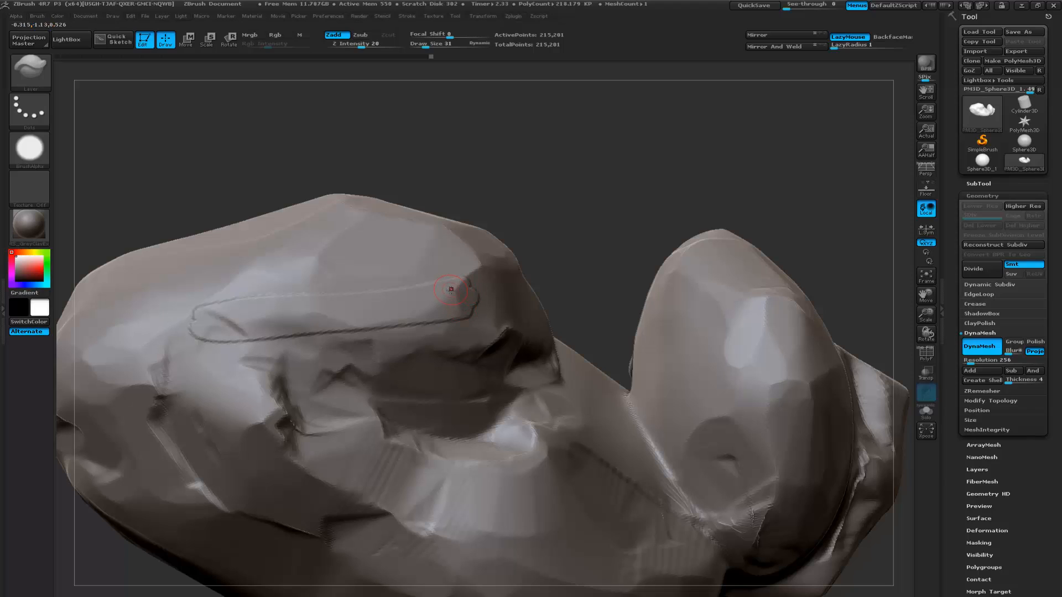
left_click_drag(444, 291, 237, 305)
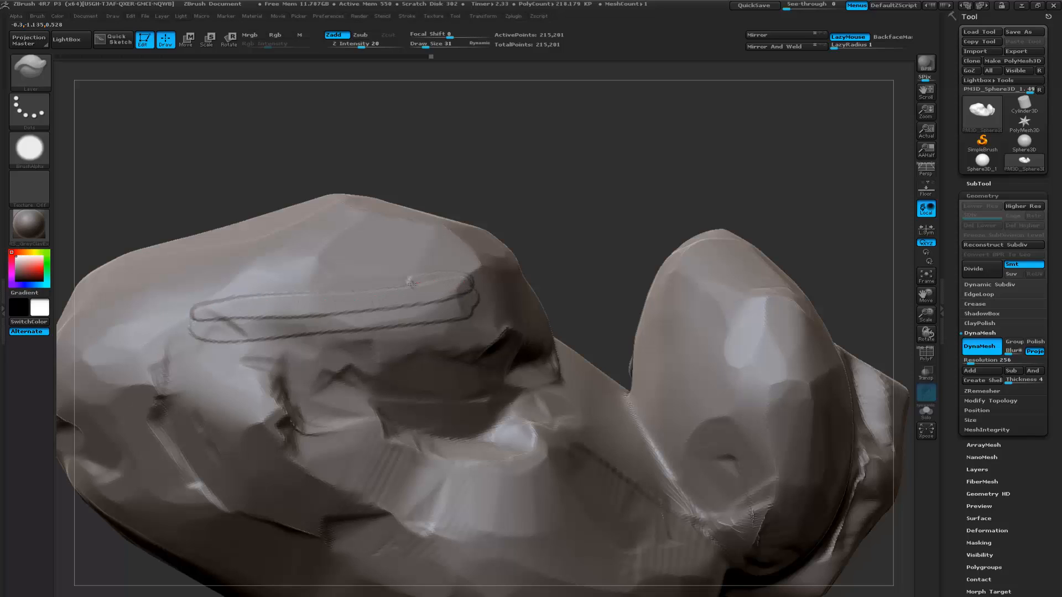
mouse_move(194, 313)
left_mouse_down()
mouse_move(186, 328)
mouse_move(230, 338)
mouse_move(494, 287)
left_mouse_up()
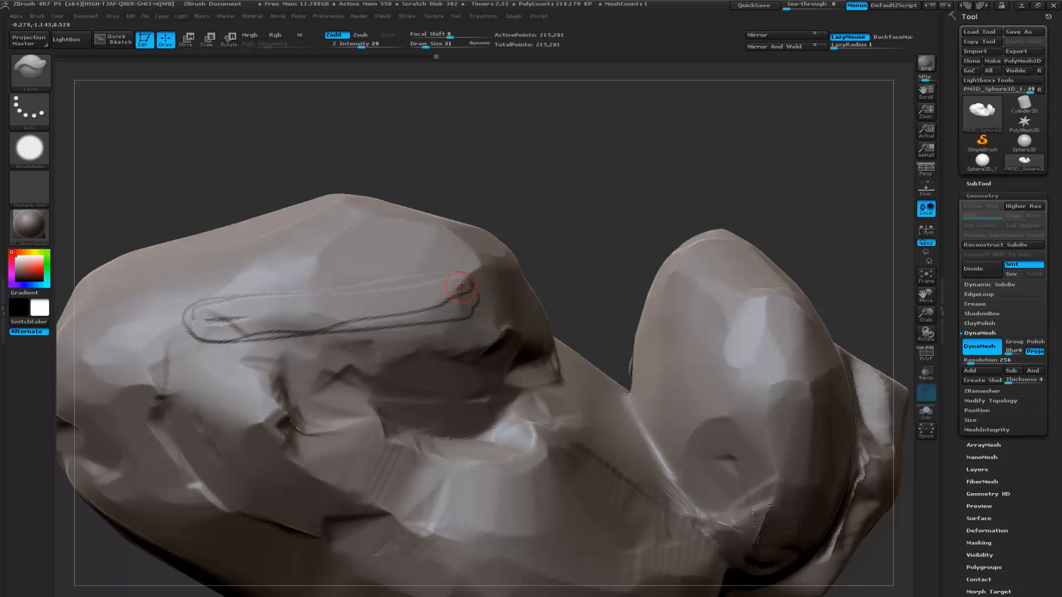
mouse_move(343, 302)
left_mouse_down()
mouse_move(232, 311)
mouse_move(191, 299)
mouse_move(179, 314)
mouse_move(240, 338)
left_mouse_up()
mouse_move(623, 244)
left_mouse_down()
mouse_move(561, 240)
mouse_move(564, 293)
mouse_move(597, 260)
mouse_move(680, 270)
left_mouse_up()
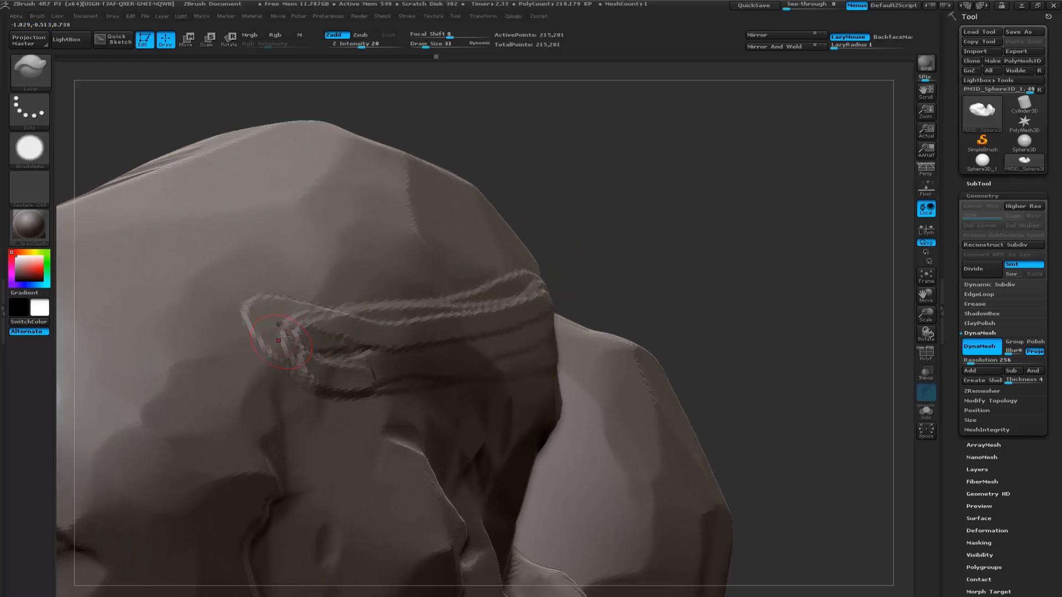
mouse_move(320, 326)
left_mouse_down("shift")
mouse_move(320, 337)
mouse_move(578, 272)
left_mouse_up("shift")
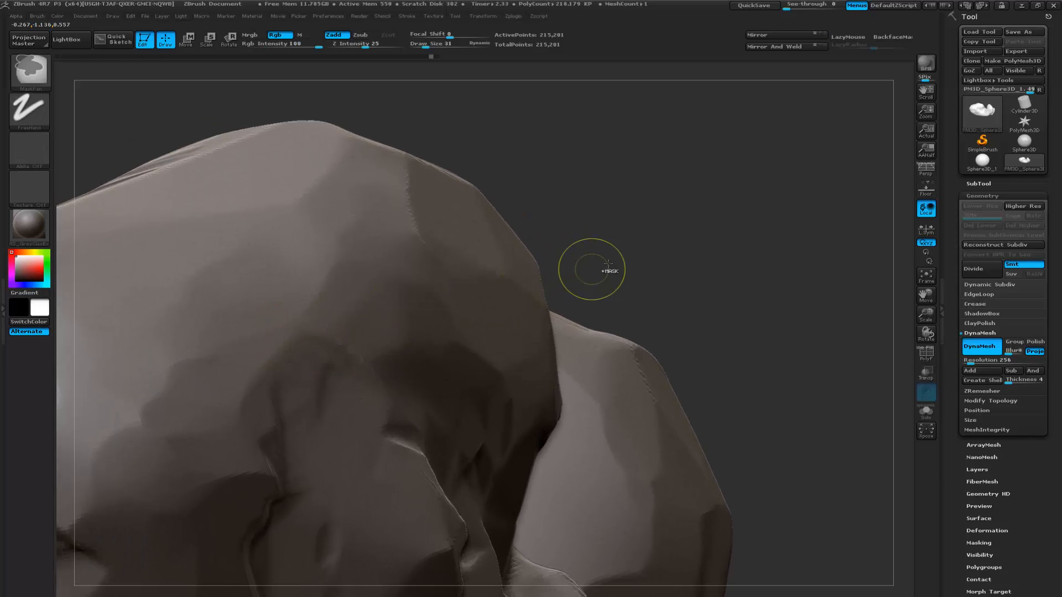
- Try building stepped Layer ledges on the overhang just above the large boulder's hollow
left_click_drag(651, 245, 653, 237, "alt")
left_click_drag(632, 246, 569, 246)
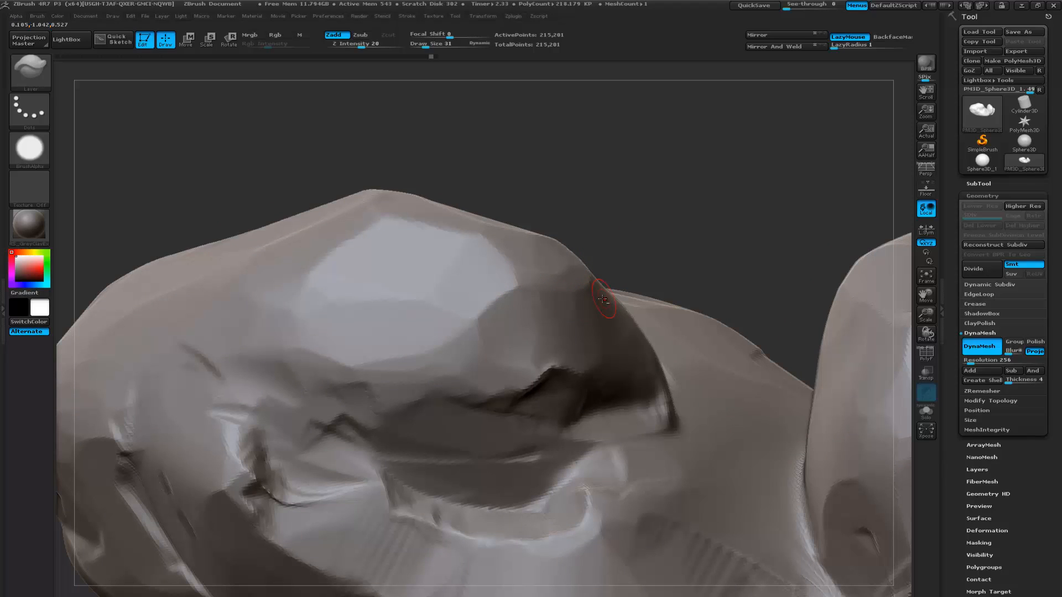
mouse_move(560, 299)
left_mouse_down()
mouse_move(392, 356)
mouse_move(600, 301)
mouse_move(469, 368)
mouse_move(487, 384)
mouse_move(594, 333)
mouse_move(648, 352)
left_mouse_up()
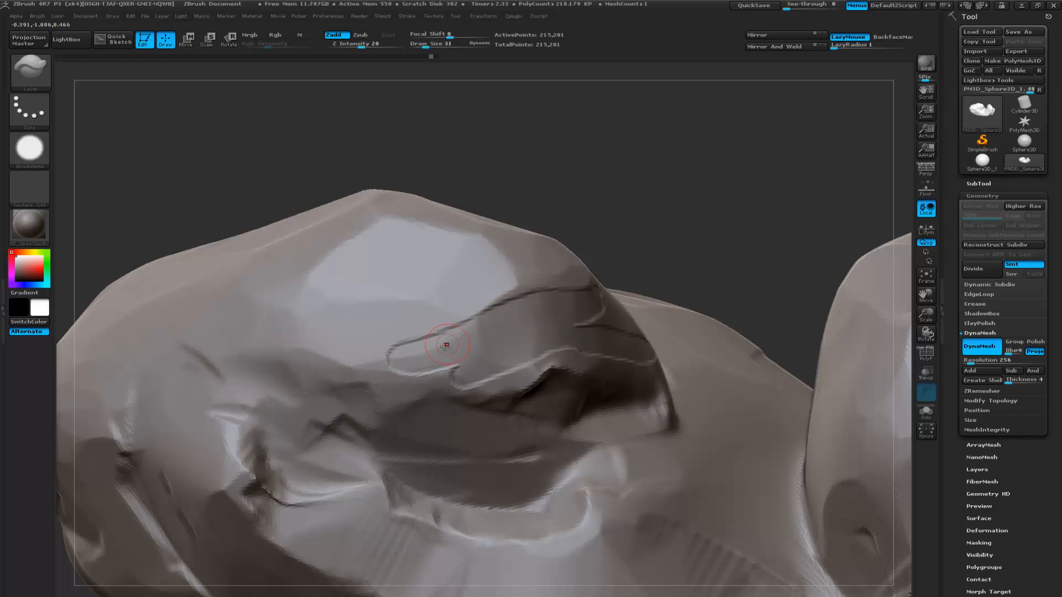
mouse_move(415, 354)
left_mouse_down()
mouse_move(517, 331)
mouse_move(450, 344)
mouse_move(570, 305)
mouse_move(472, 356)
mouse_move(506, 357)
mouse_move(677, 301)
mouse_move(560, 251)
left_mouse_up()
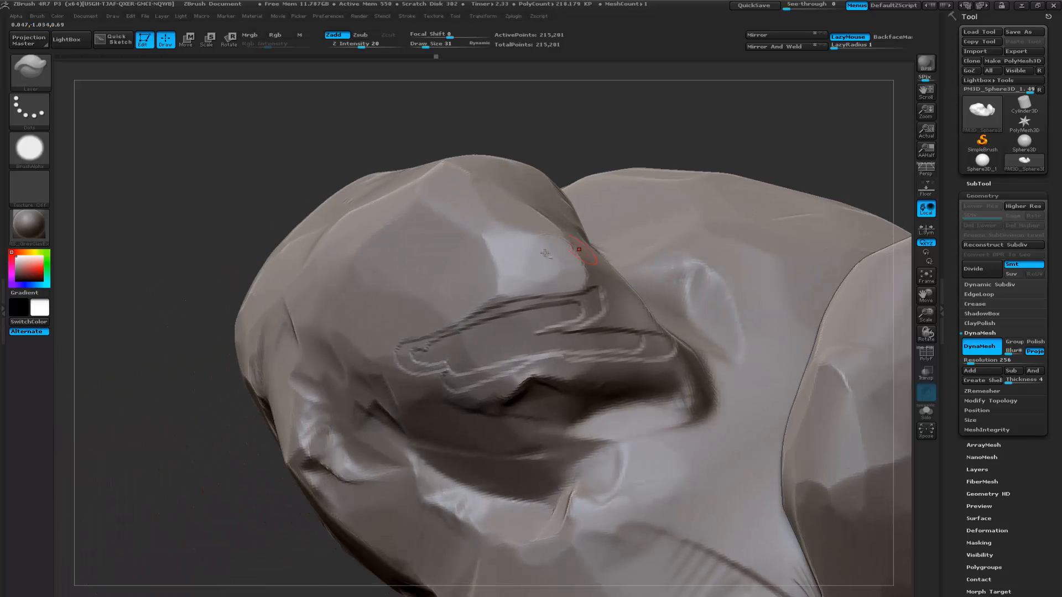
left_click_drag(207, 305, 230, 303)
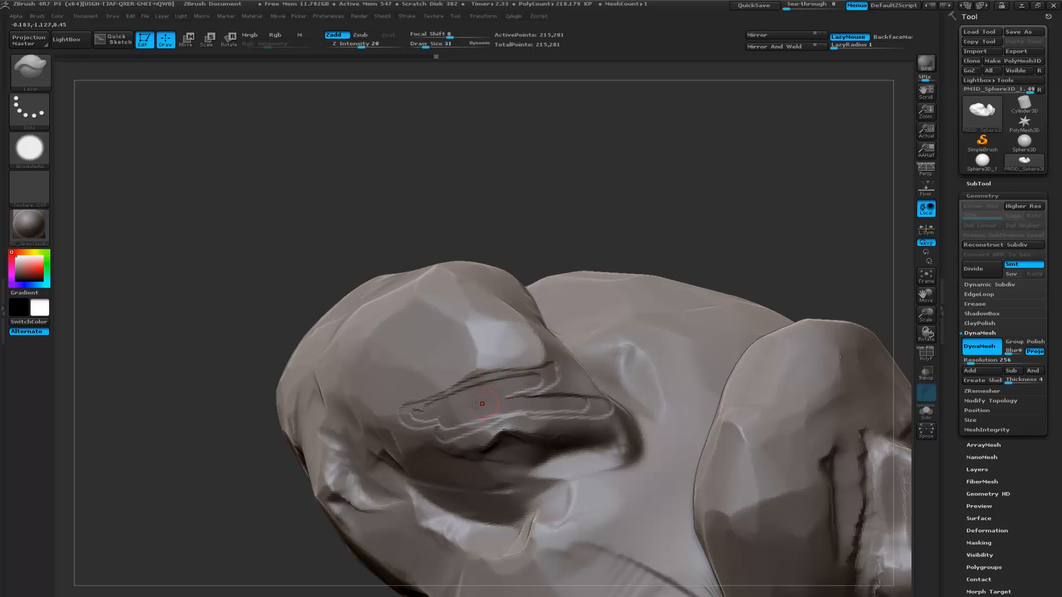
left_click_drag(458, 404, 507, 394)
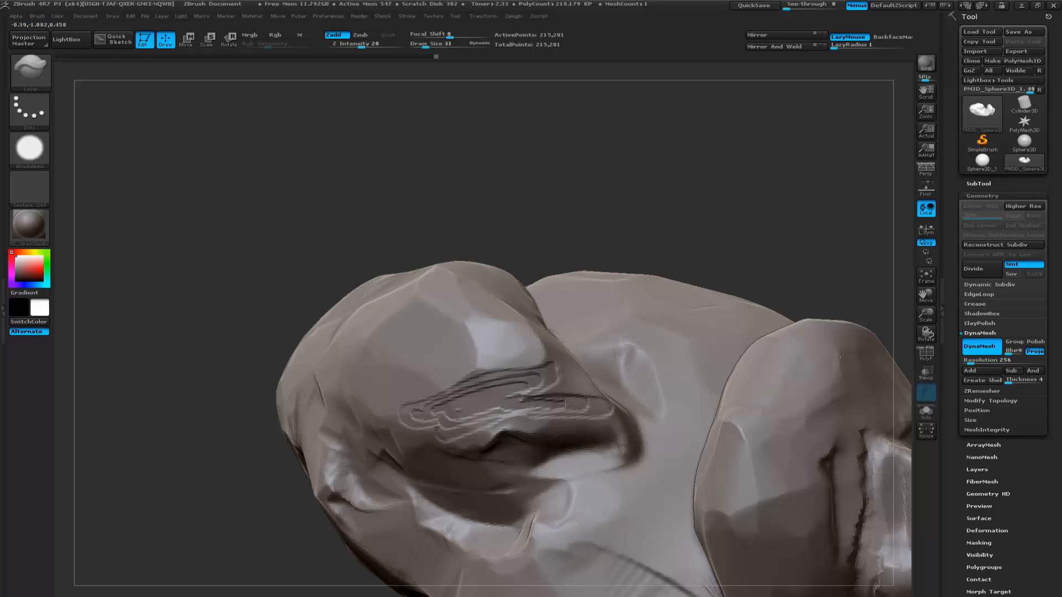
- Extend the stacked ledges along the overhang's upper edge and remesh the rock with DynaMesh
mouse_move(667, 229)
left_mouse_down()
mouse_move(612, 222)
mouse_move(394, 310)
left_mouse_up()
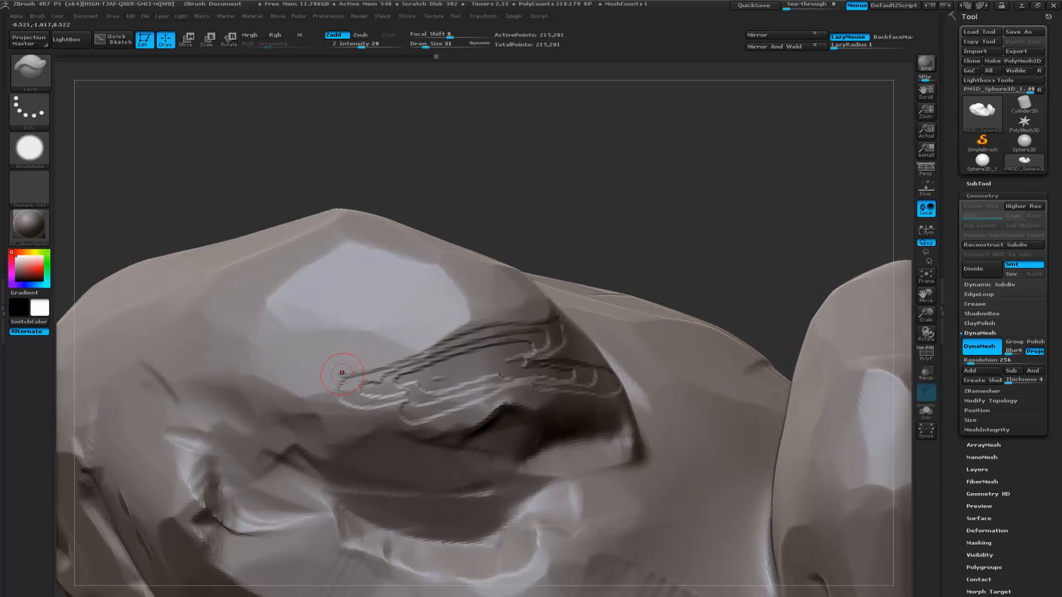
mouse_move(412, 349)
left_mouse_down()
mouse_move(550, 318)
mouse_move(567, 327)
mouse_move(537, 359)
left_mouse_up()
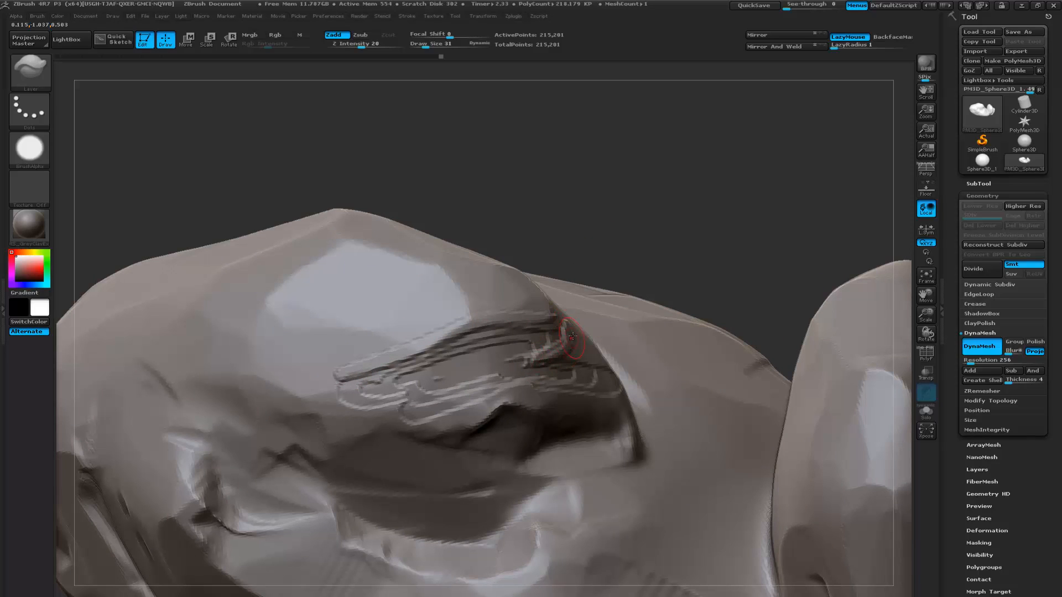
left_click_drag(683, 235, 727, 277)
left_click_drag(557, 331, 564, 336, "shift")
key("ctrl")
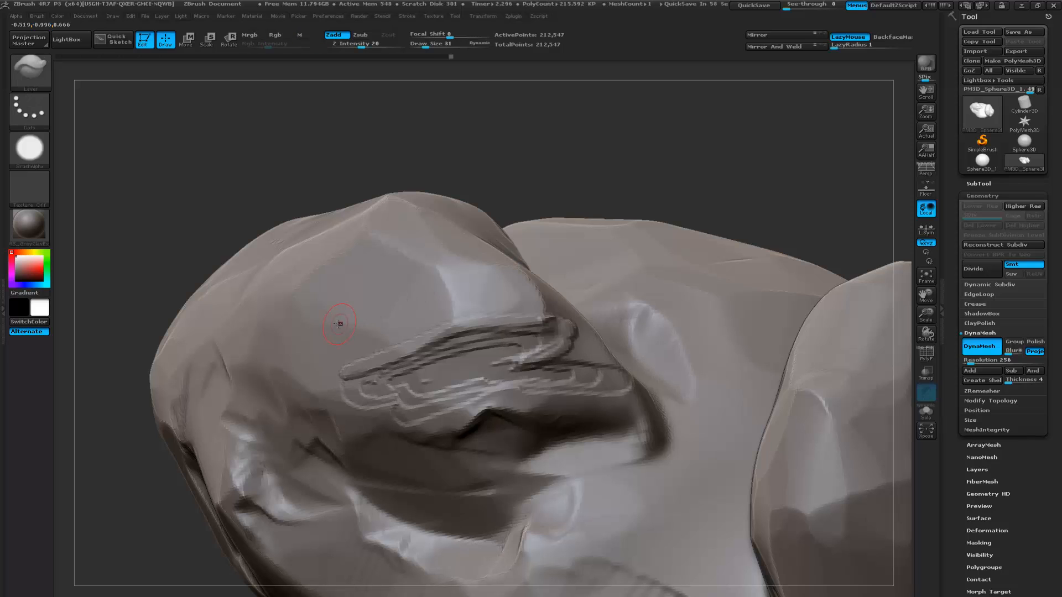
mouse_move(374, 352)
left_mouse_down("shift")
mouse_move(400, 346)
mouse_move(410, 357)
left_mouse_up("shift")
- Cover the flat facet above the ledges with irregular overlapping Layer patches
mouse_move(658, 215)
left_mouse_down()
mouse_move(576, 201)
mouse_move(579, 212)
left_mouse_up()
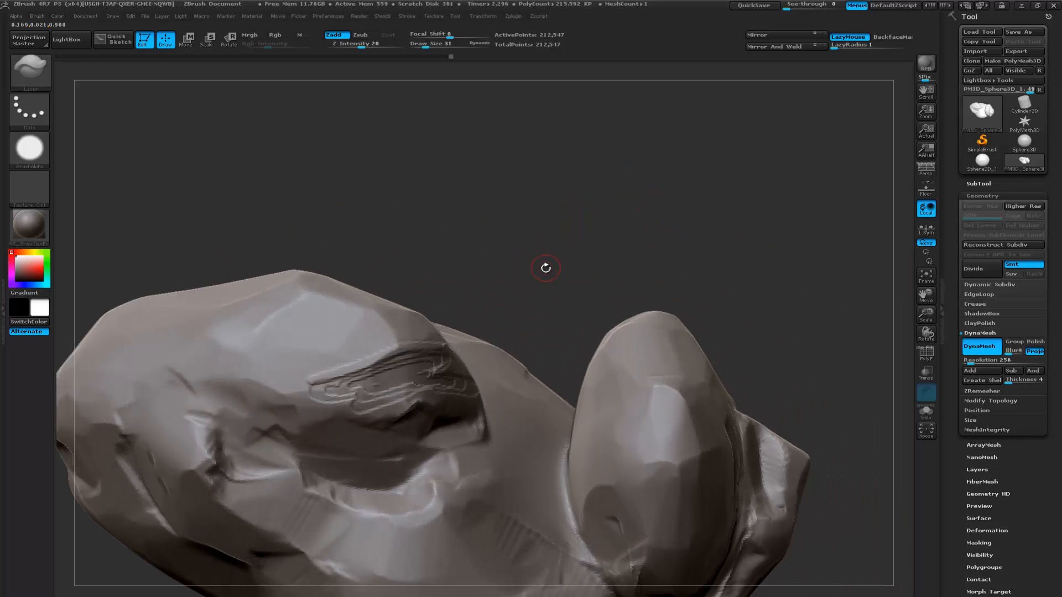
mouse_move(578, 278)
left_mouse_down("alt")
mouse_move(629, 232)
mouse_move(576, 274)
mouse_move(576, 292)
left_mouse_up("alt")
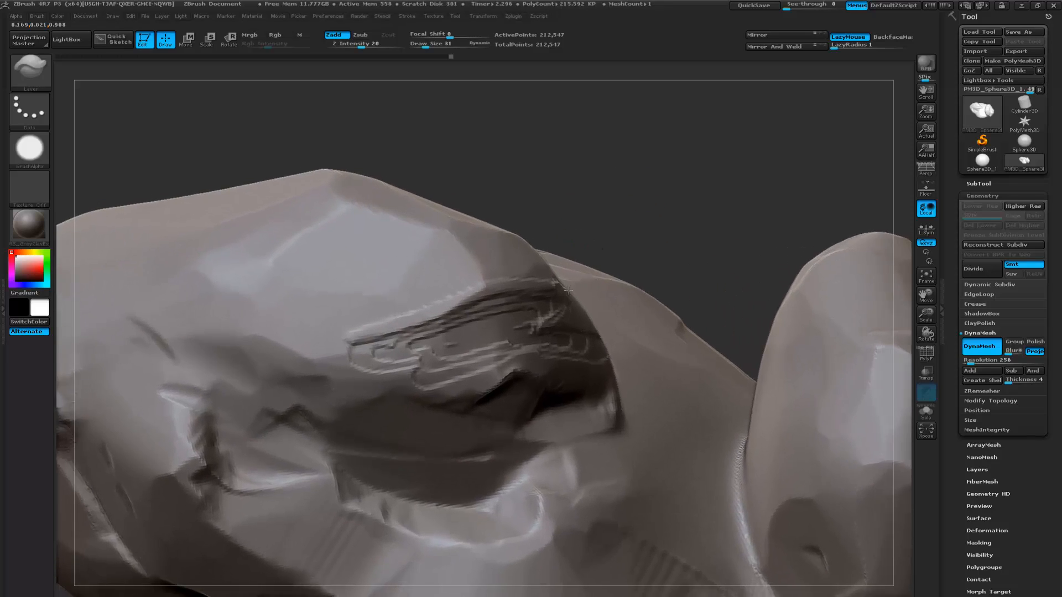
left_click_drag(621, 247, 617, 227, "alt")
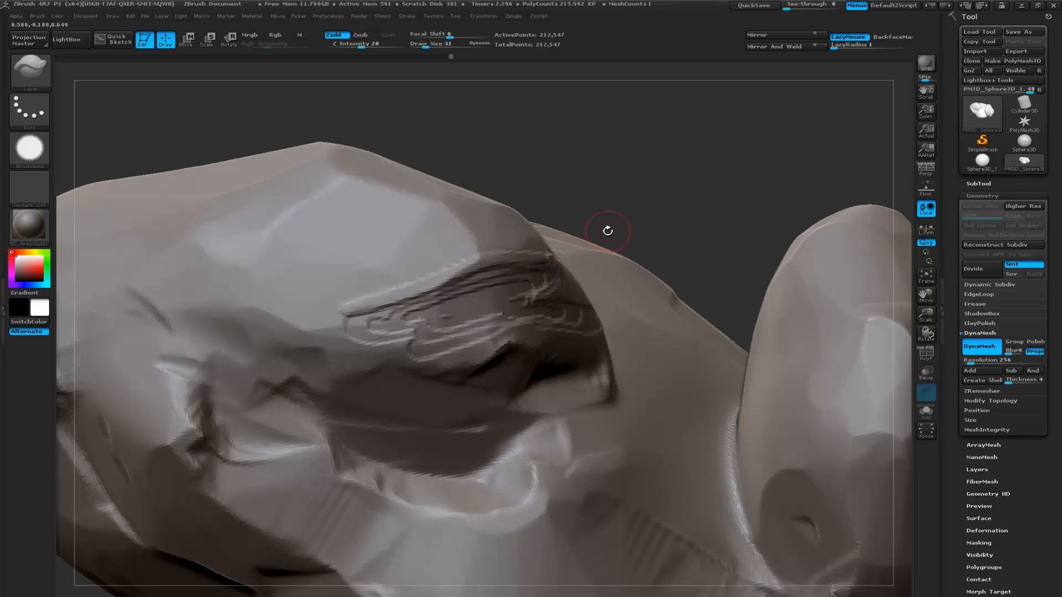
left_click_drag(683, 216, 673, 221)
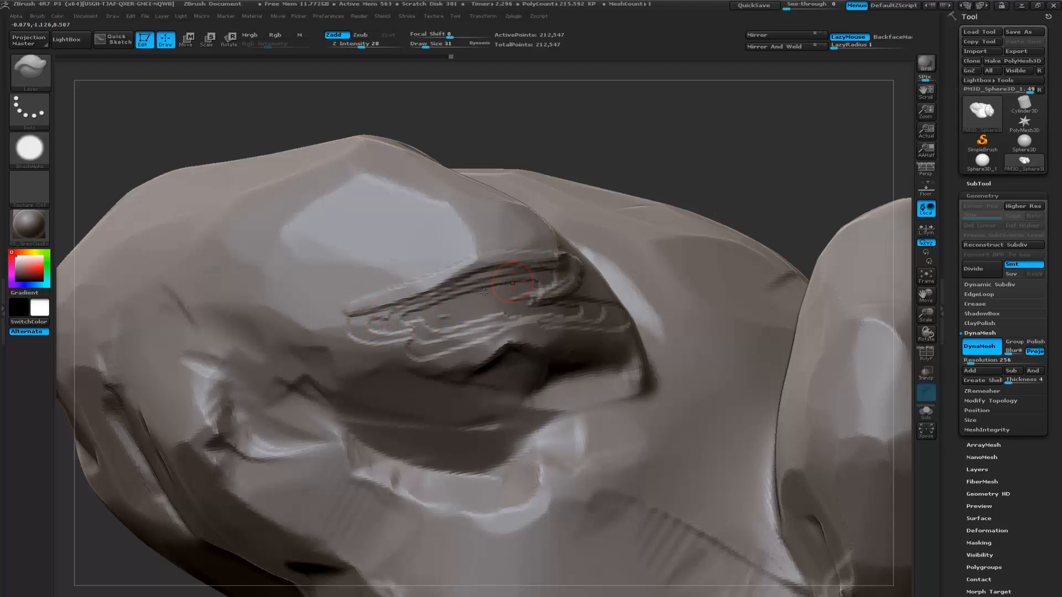
mouse_move(362, 178)
left_mouse_down()
mouse_move(268, 229)
mouse_move(354, 179)
mouse_move(409, 188)
mouse_move(279, 232)
mouse_move(422, 198)
mouse_move(305, 230)
mouse_move(422, 218)
mouse_move(375, 253)
mouse_move(459, 251)
mouse_move(318, 196)
mouse_move(368, 209)
mouse_move(326, 224)
mouse_move(348, 243)
mouse_move(445, 256)
mouse_move(379, 222)
mouse_move(390, 204)
mouse_move(359, 191)
mouse_move(367, 218)
mouse_move(305, 220)
mouse_move(238, 256)
mouse_move(309, 265)
mouse_move(301, 293)
mouse_move(334, 324)
mouse_move(381, 279)
mouse_move(276, 271)
mouse_move(279, 239)
mouse_move(376, 264)
mouse_move(395, 283)
mouse_move(439, 261)
mouse_move(538, 250)
mouse_move(459, 232)
mouse_move(479, 208)
mouse_move(535, 232)
mouse_move(496, 235)
left_mouse_up()
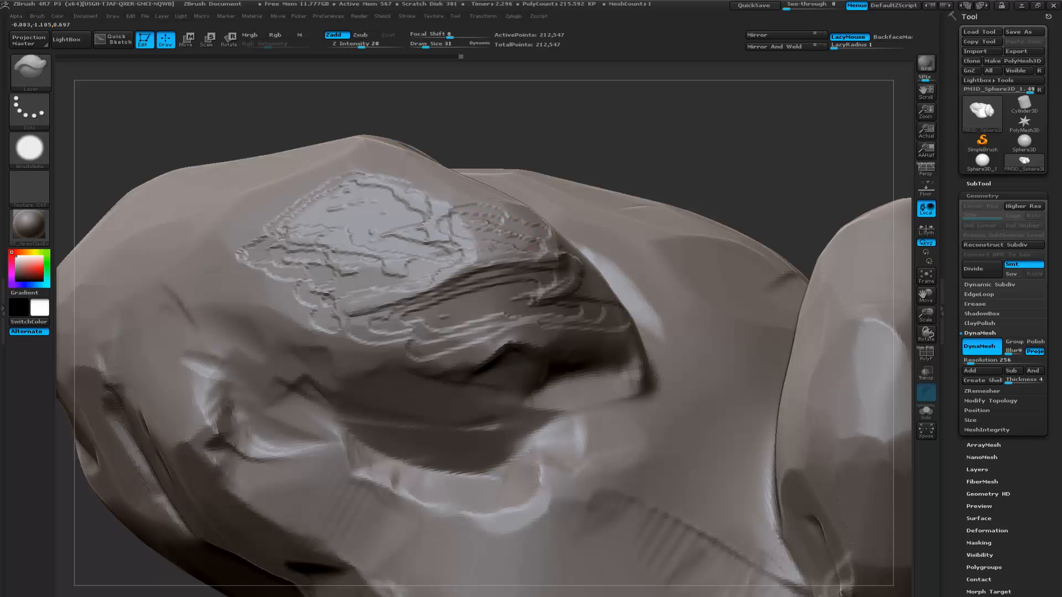
- Undo the Layer strokes and the remesh on the large boulder
mouse_move(671, 182)
left_mouse_down("alt")
mouse_move(644, 166)
mouse_move(639, 209)
mouse_move(663, 213)
mouse_move(639, 194)
mouse_move(642, 206)
mouse_move(615, 234)
left_mouse_up("alt")
key("ctrl+z")
key("ctrl+z")
key("ctrl+z")
key("ctrl+z")
key("ctrl+z")
key("ctrl+z")
key("ctrl+z")
key("ctrl+z")
key("ctrl+z")
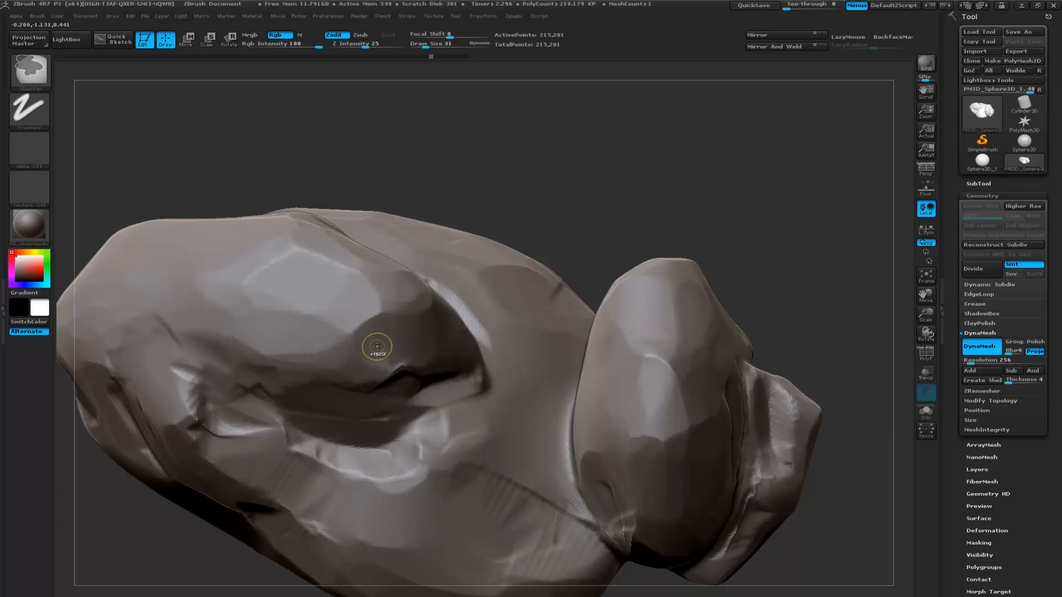
- Open NoiseMaker for the rock and set the surface noise scale to about 74
mouse_move(633, 232)
left_mouse_down("alt")
mouse_move(595, 240)
mouse_move(577, 214)
mouse_move(556, 237)
mouse_move(588, 220)
mouse_move(573, 212)
mouse_move(581, 227)
mouse_move(360, 244)
mouse_move(465, 255)
left_mouse_up("alt")
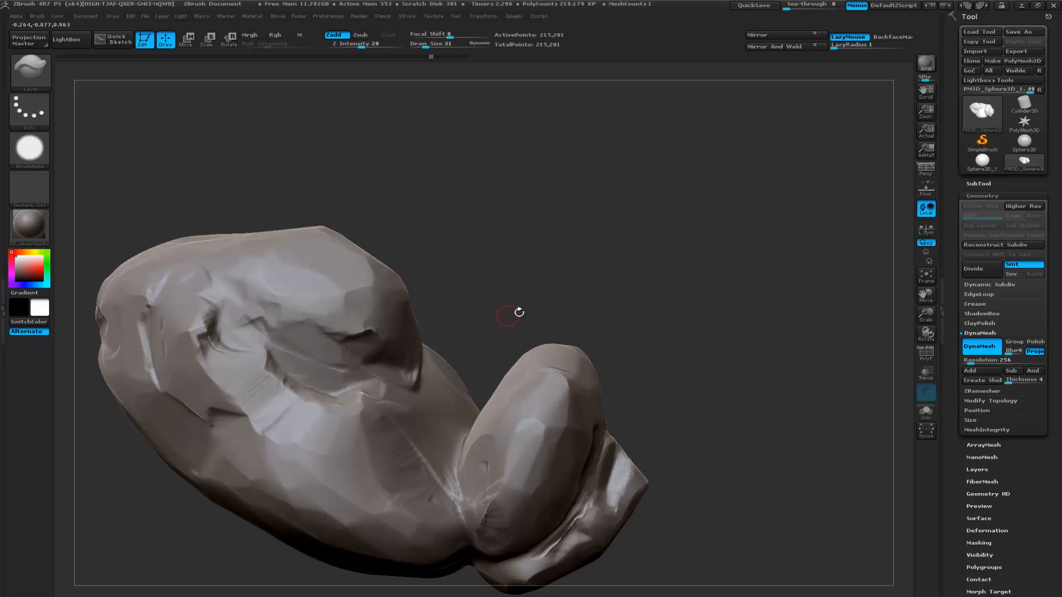
left_click(989, 197)
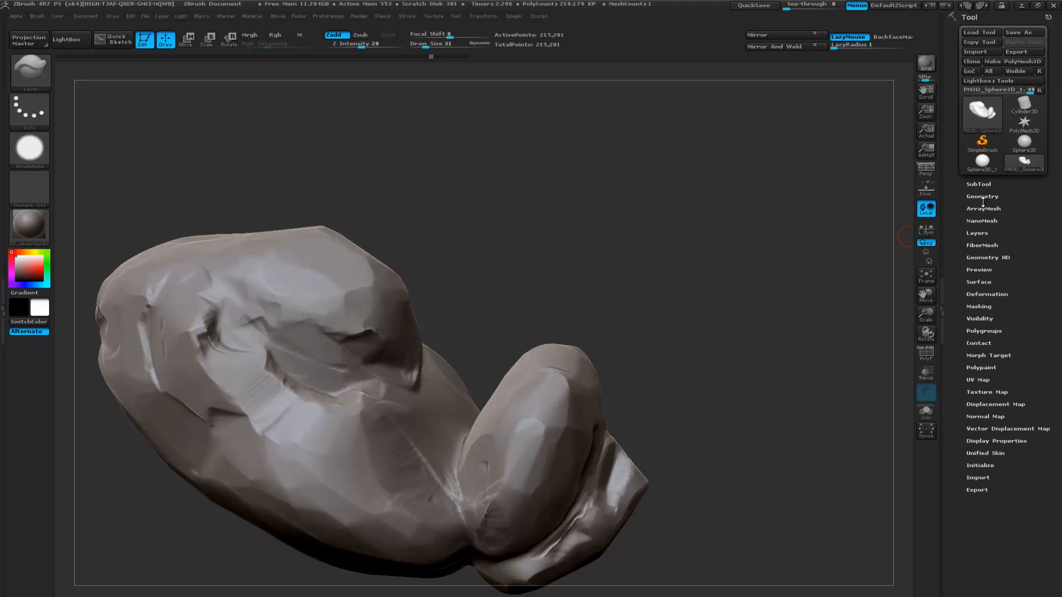
left_click_drag(650, 287, 820, 315)
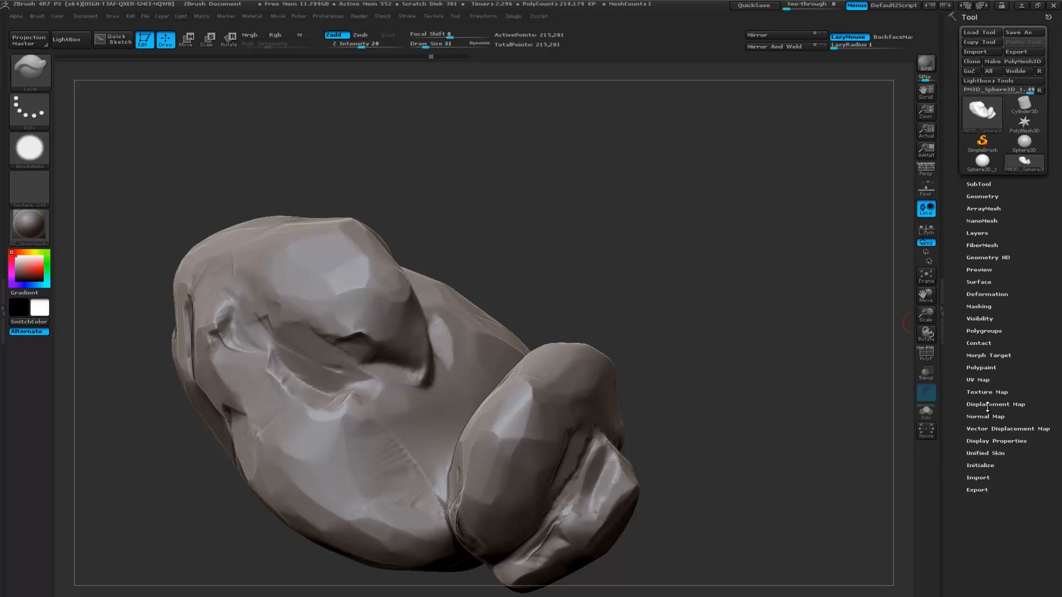
left_click(983, 282)
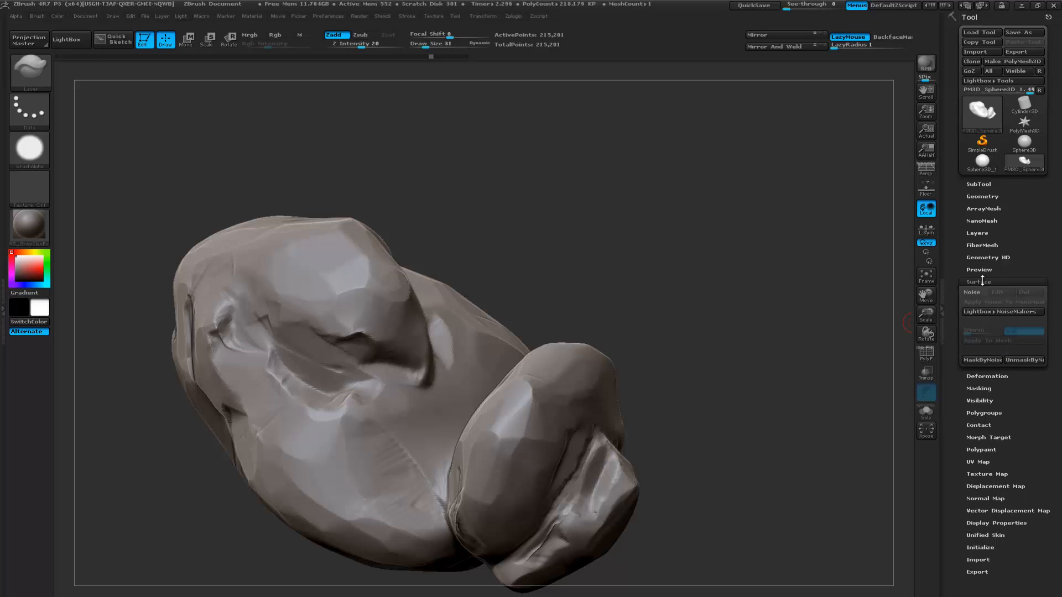
left_click(972, 292)
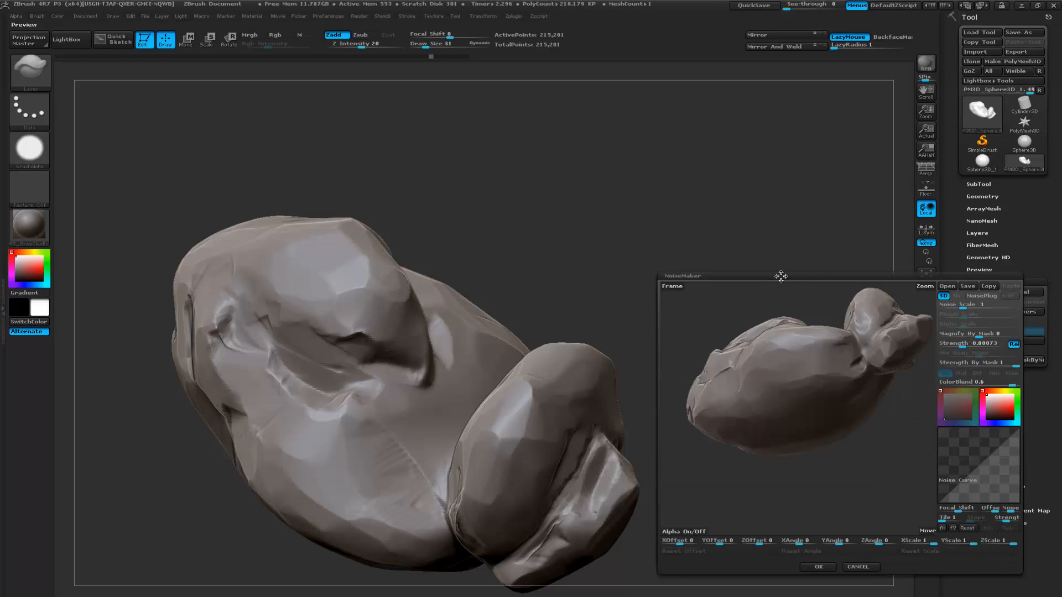
left_click_drag(753, 342, 800, 351)
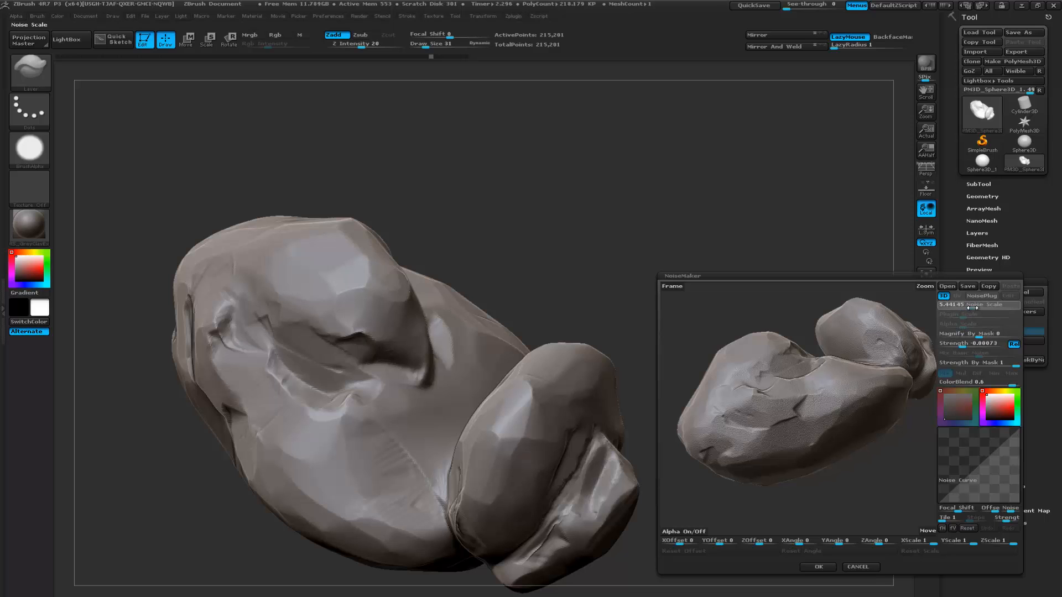
left_click_drag(979, 308, 993, 309)
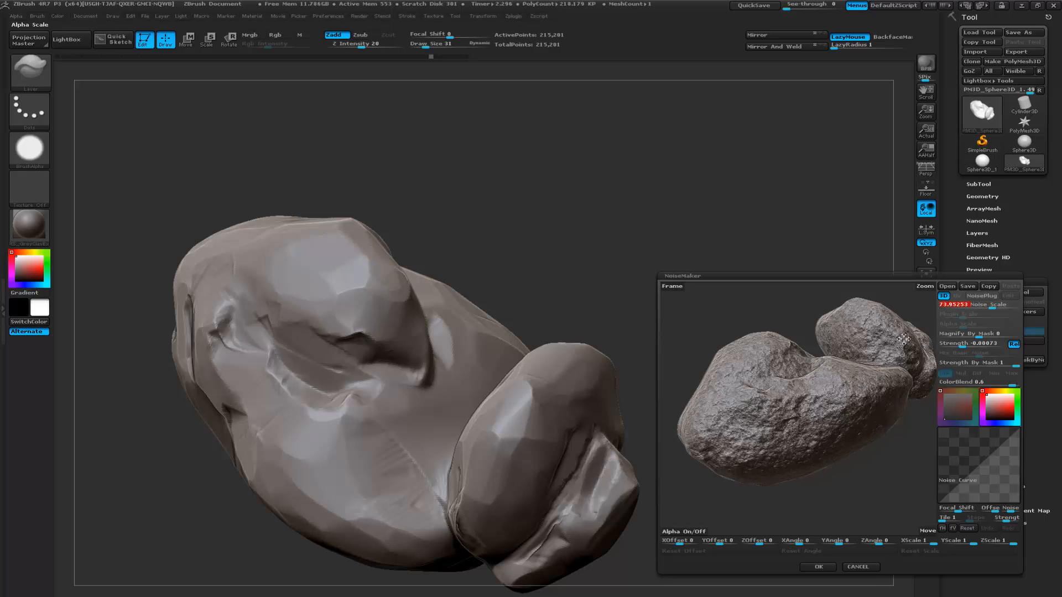
left_click_drag(780, 404, 847, 415)
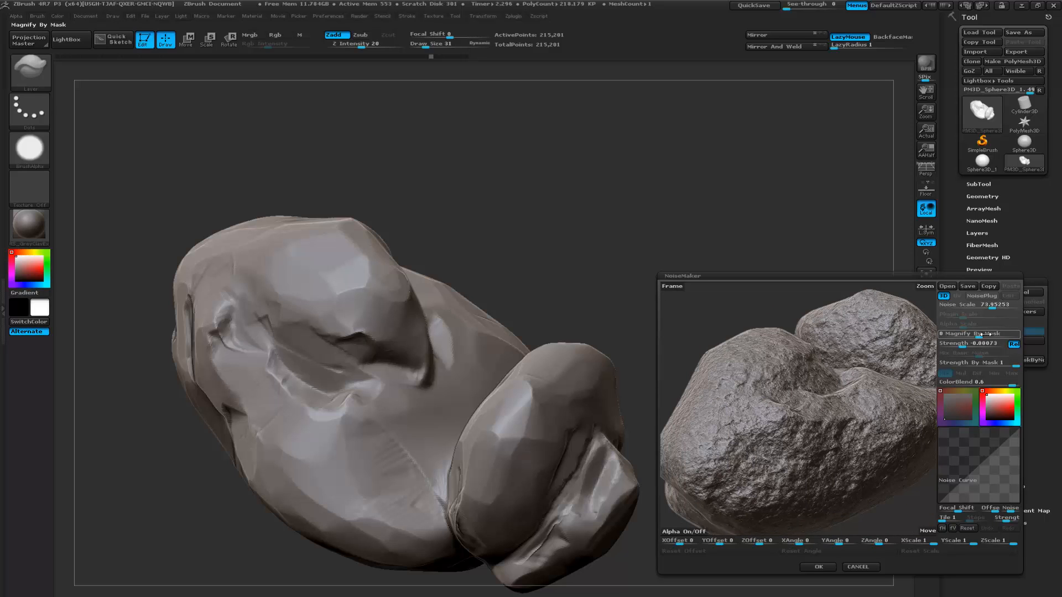
- Try several negative, zero and positive noise strengths on the rock in the NoiseMaker preview
left_click_drag(964, 346, 963, 346)
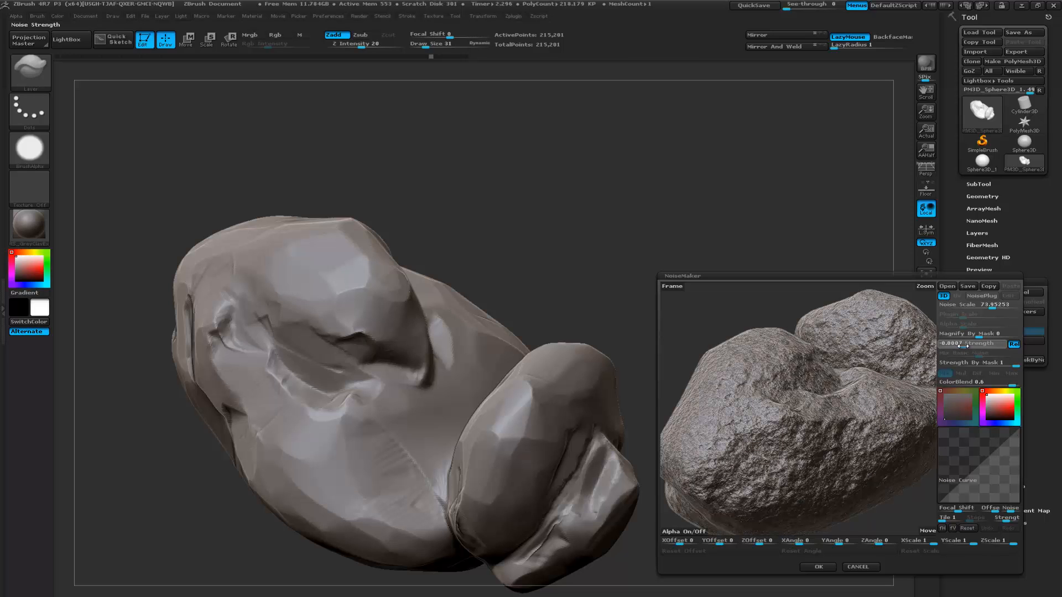
left_click_drag(963, 346, 967, 346)
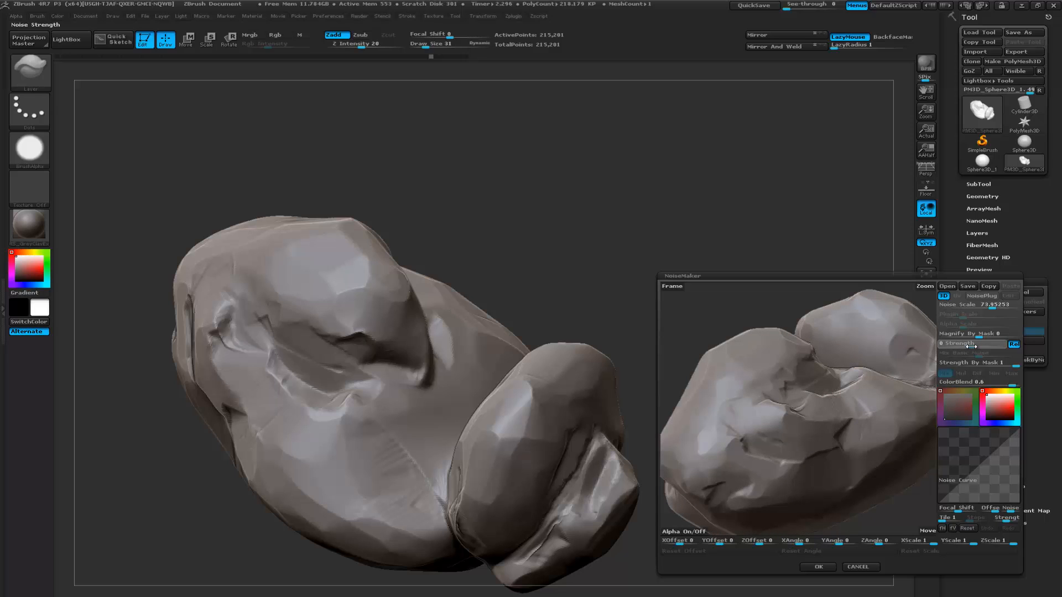
left_click_drag(979, 347, 981, 346)
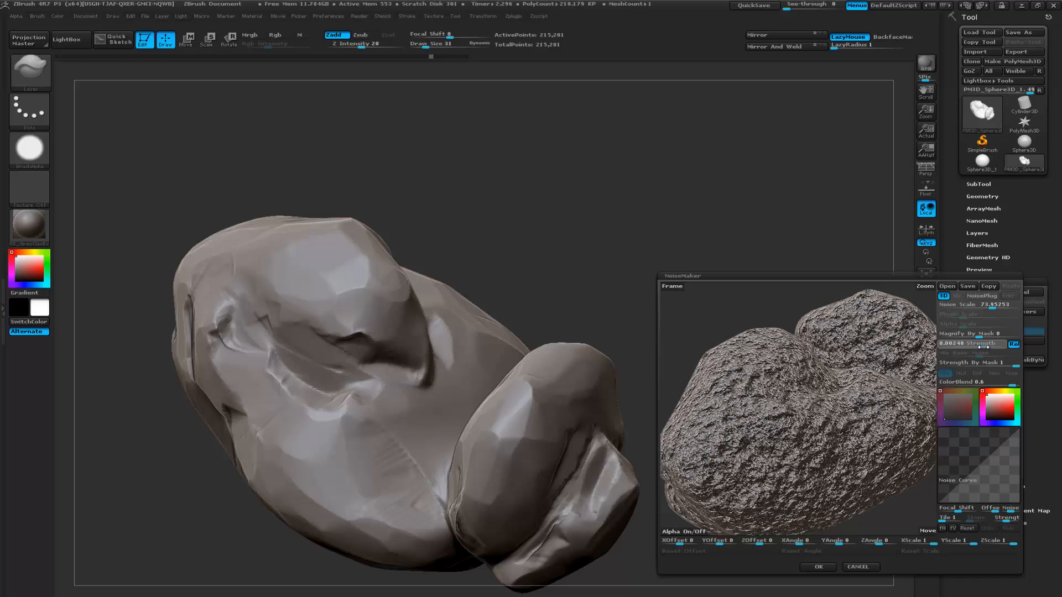
left_click_drag(982, 346, 903, 358)
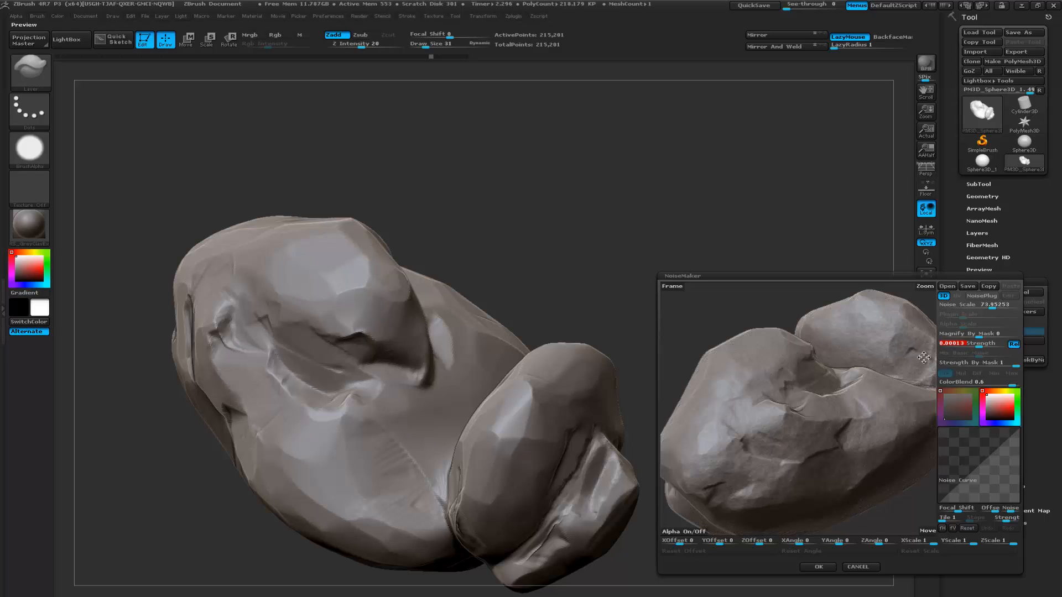
left_click_drag(980, 347, 980, 346)
left_click_drag(761, 313, 794, 367)
left_click_drag(868, 384, 821, 363, "alt")
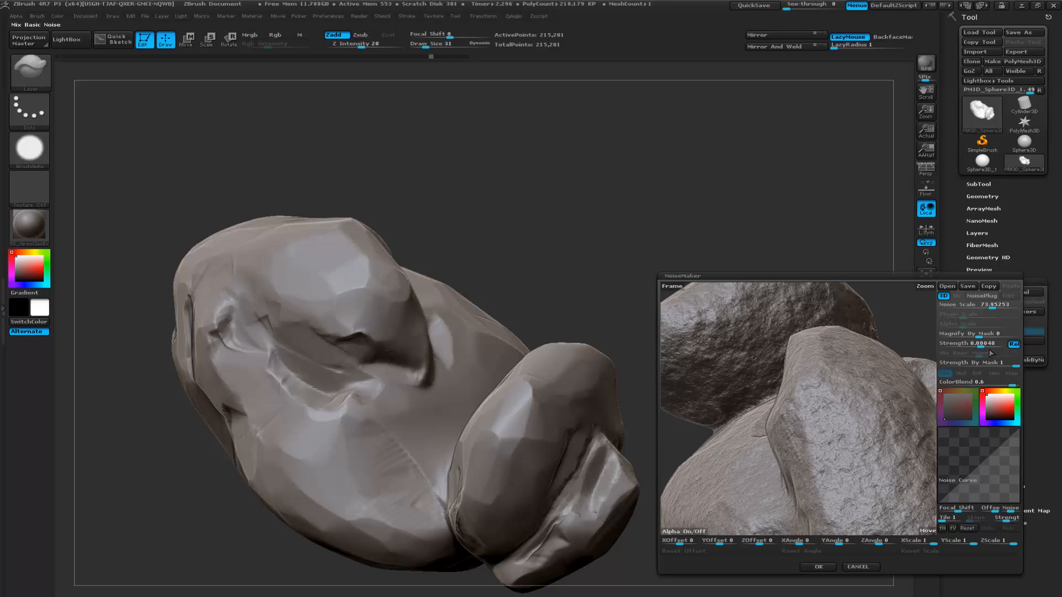
- Set the noise strength to about -0.00048, accept the noise and inspect it on the rock
left_click_drag(982, 345, 961, 345)
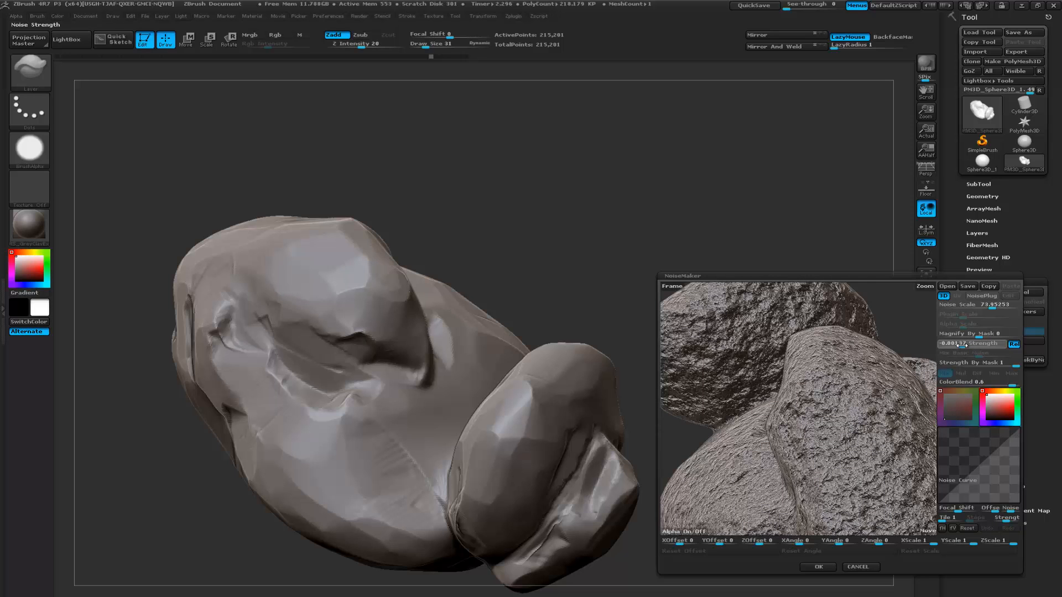
left_click_drag(960, 344, 964, 345)
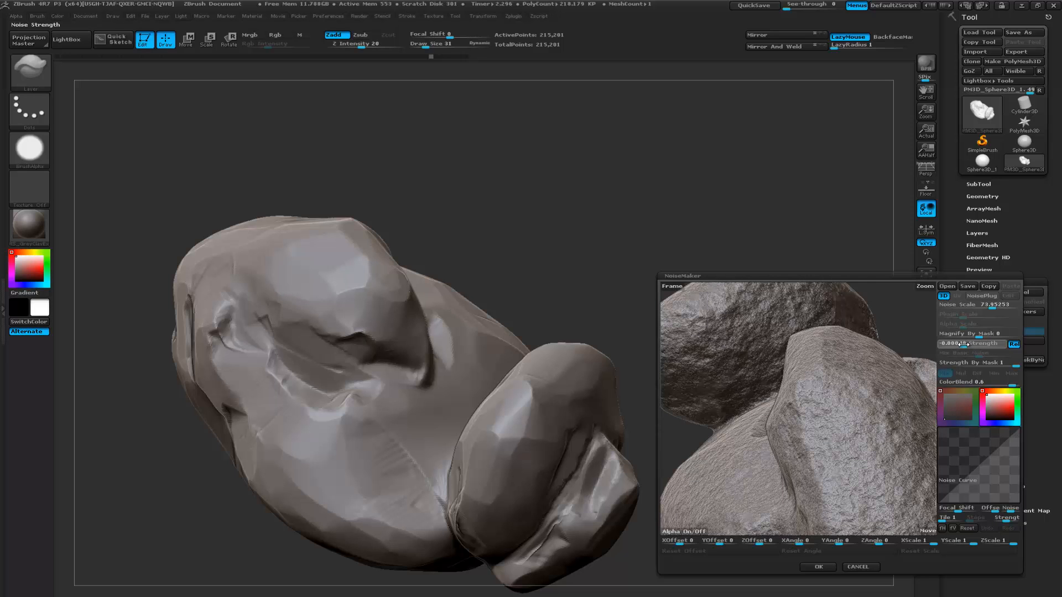
left_click_drag(894, 327, 878, 352)
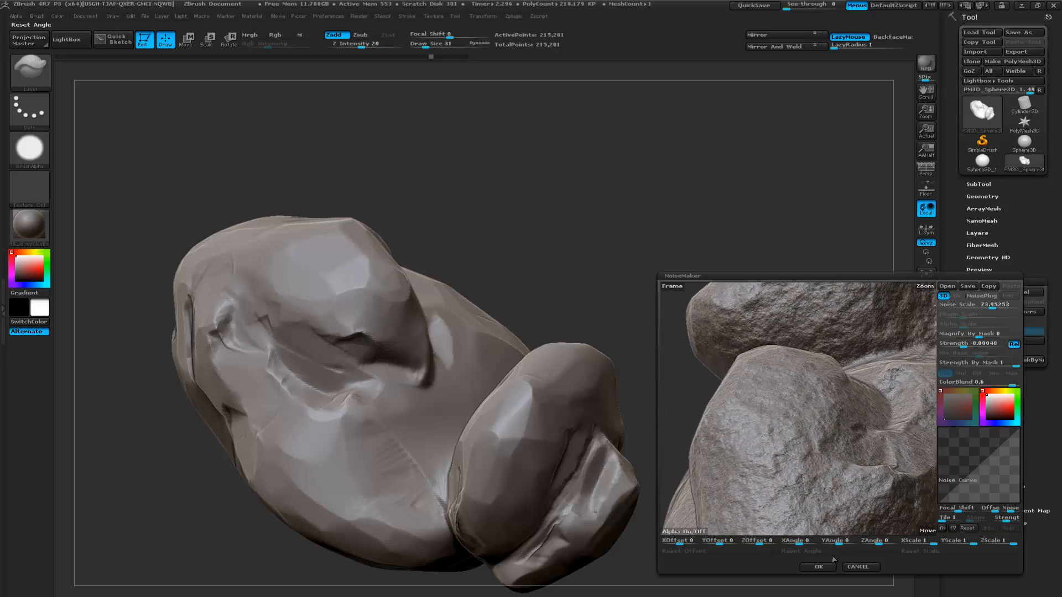
left_click(817, 567)
left_click_drag(730, 418, 765, 306)
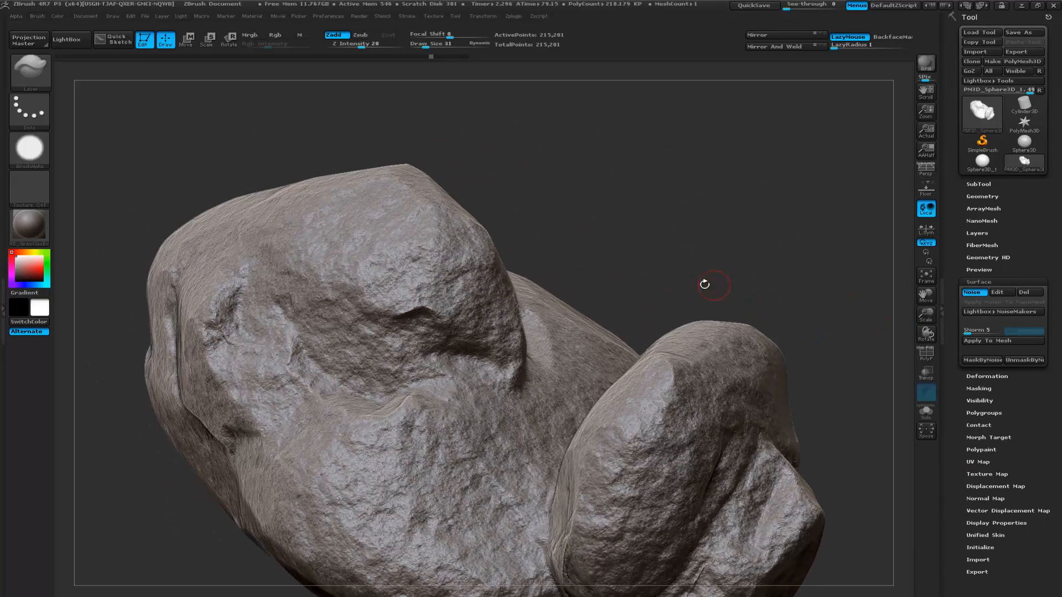
left_click_drag(695, 272, 876, 331)
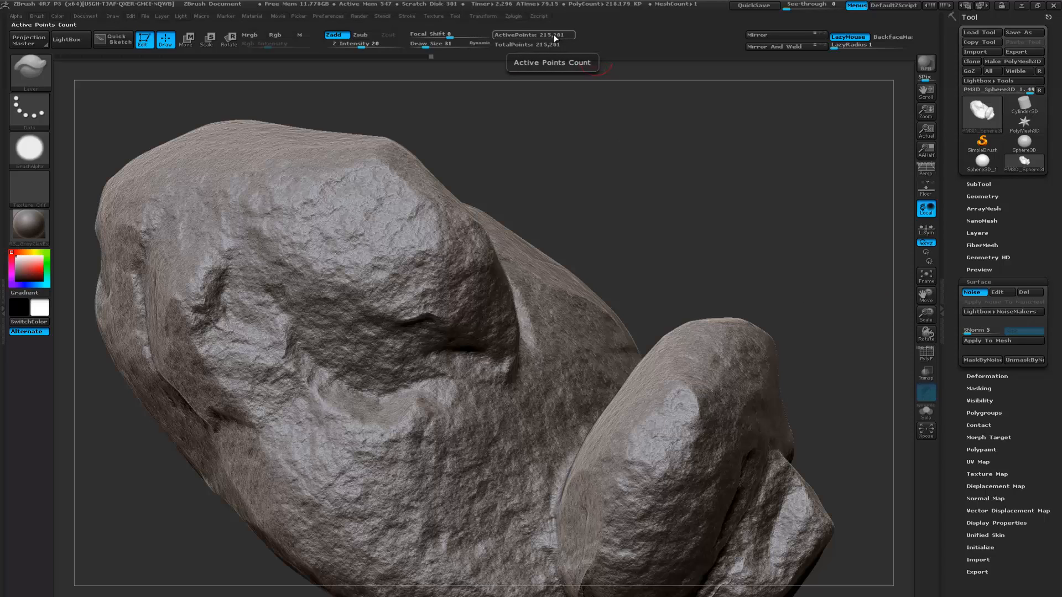
- Apply the surface noise to the rock's mesh and check its polygon density in the wireframe display
left_click(994, 341)
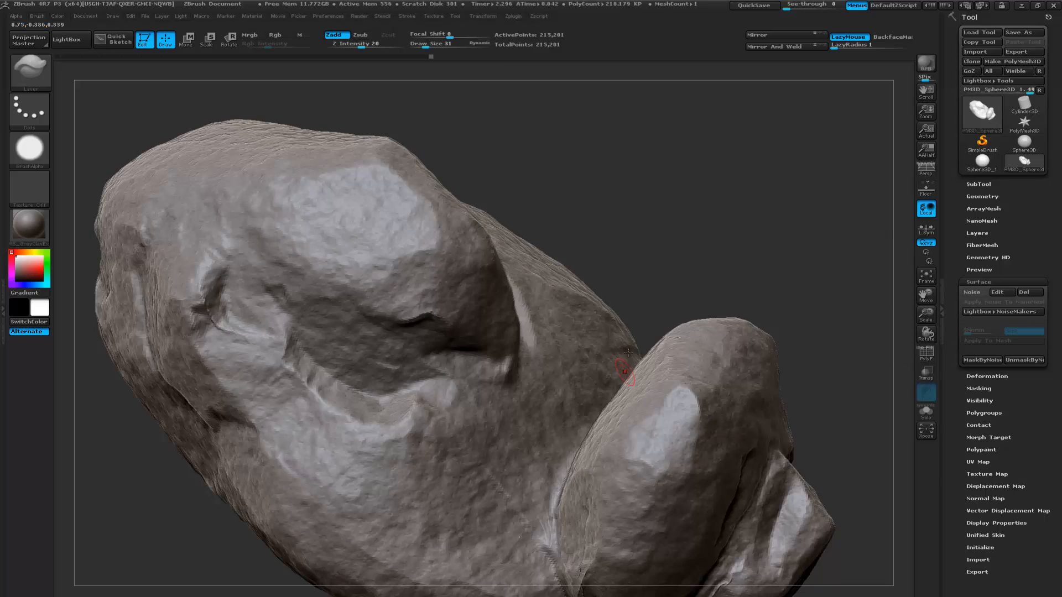
mouse_move(770, 265)
left_mouse_down()
mouse_move(737, 258)
mouse_move(597, 348)
left_mouse_up()
key("shift+f")
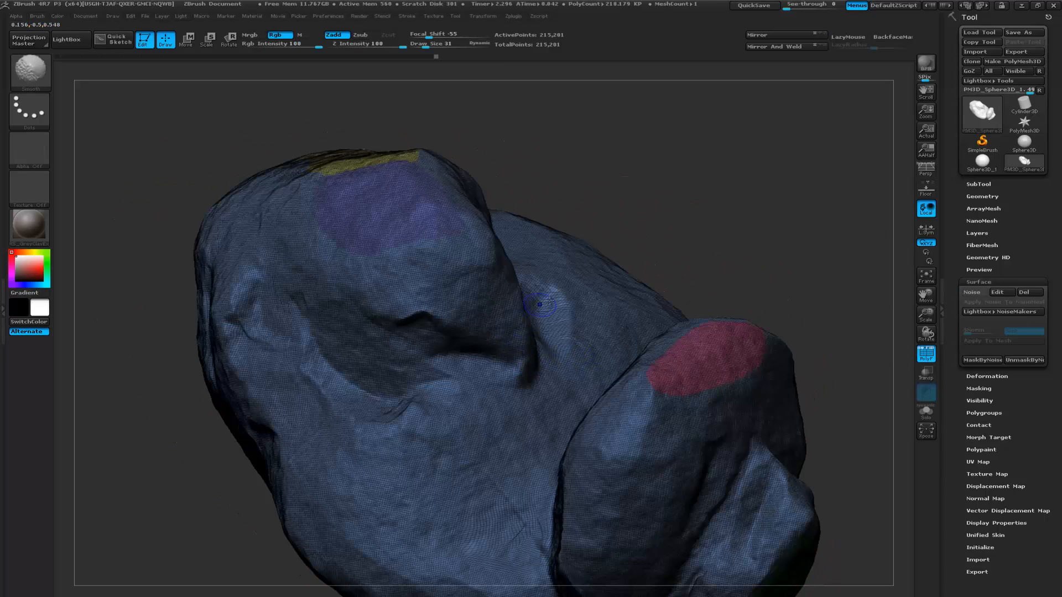
key("shift")
key("shift+f")
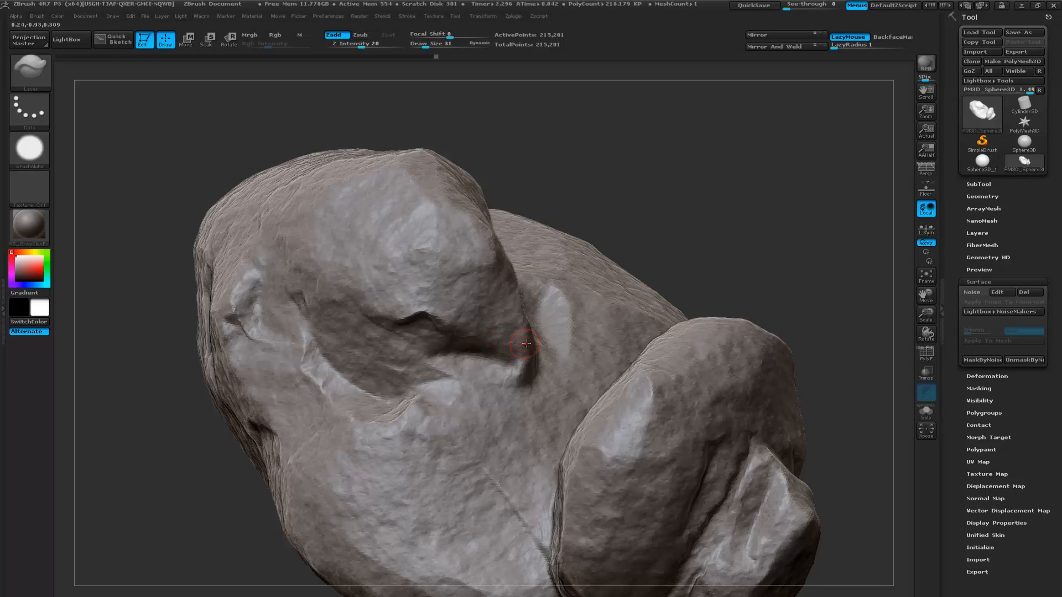
- Reactivate the surface noise on the rock and set the DynaMesh resolution to 400
left_click(971, 292)
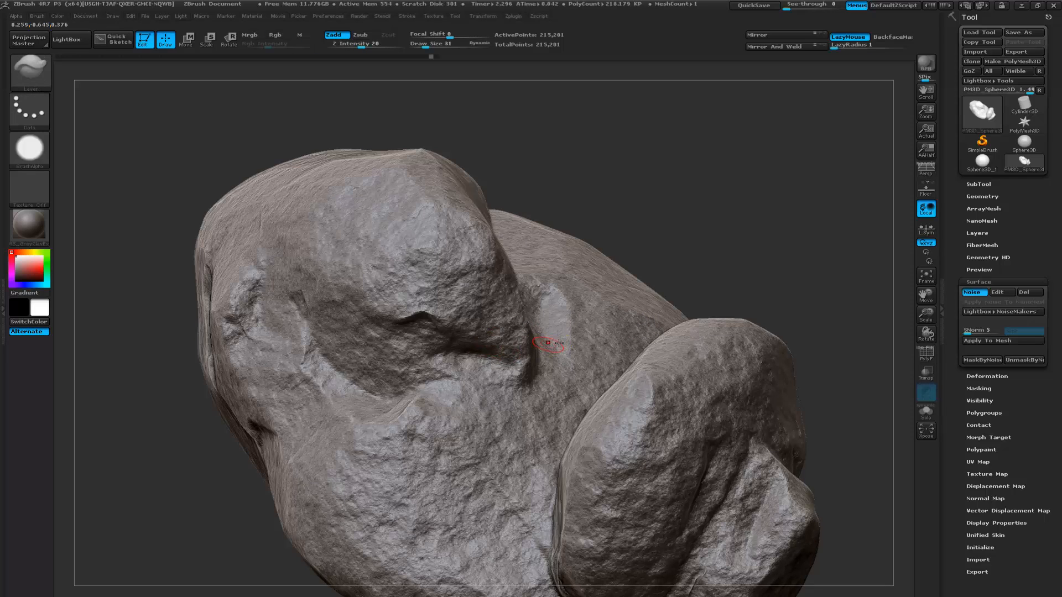
left_click(1005, 282)
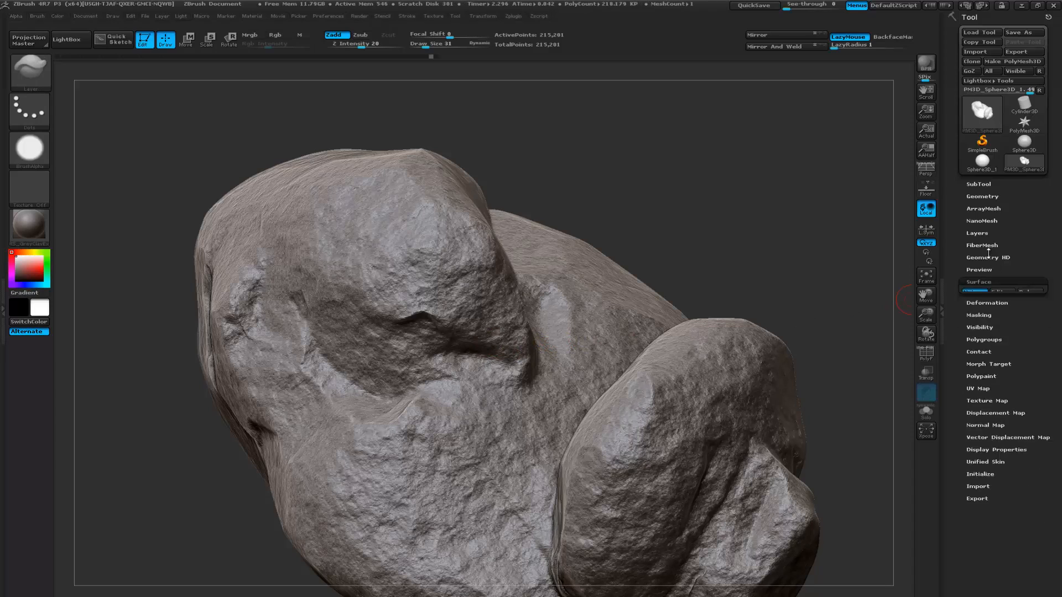
left_click(982, 196)
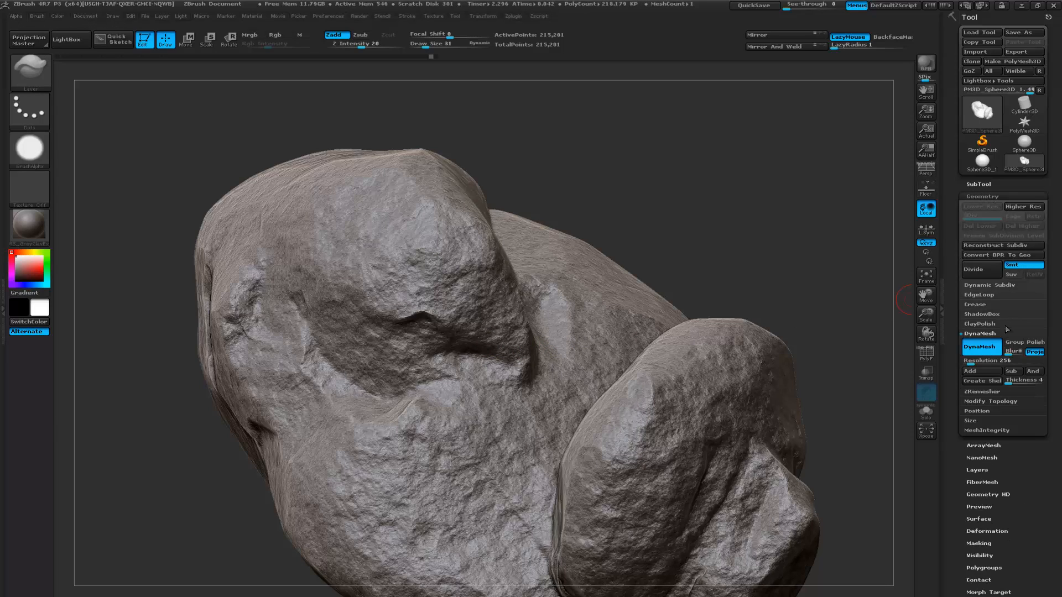
left_click(976, 361)
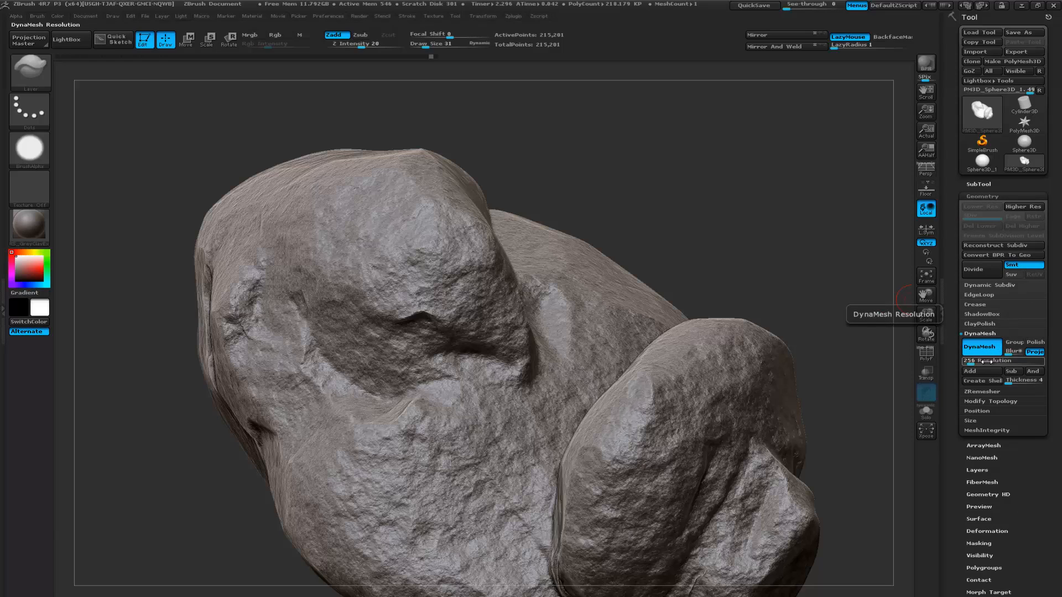
type("1072")
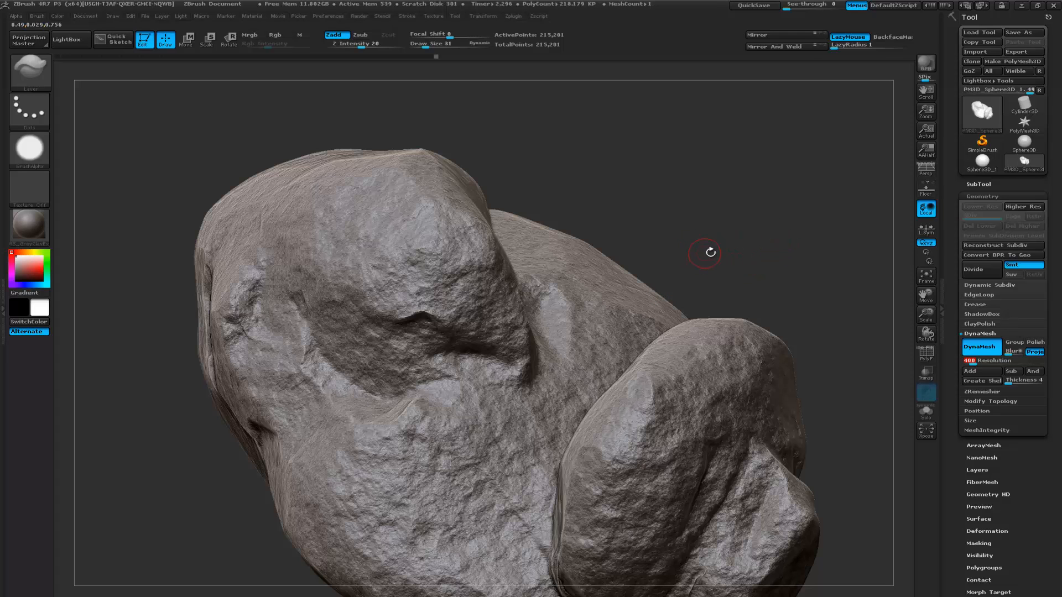
left_click_drag(726, 251, 720, 261)
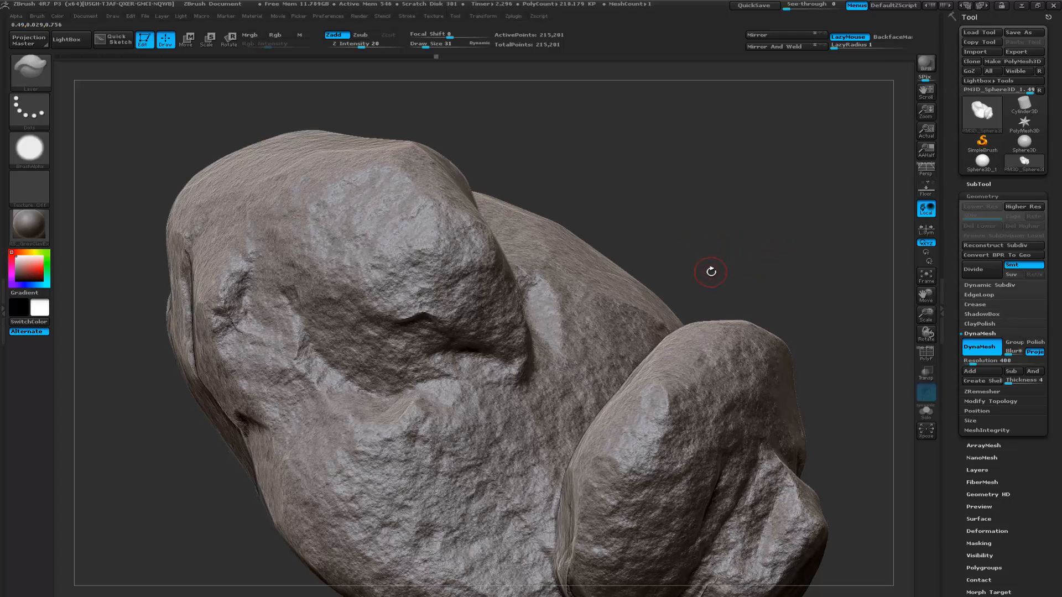
- Select the ClayBuildup brush and remesh the rock with DynaMesh
key("b")
key("c")
key("b")
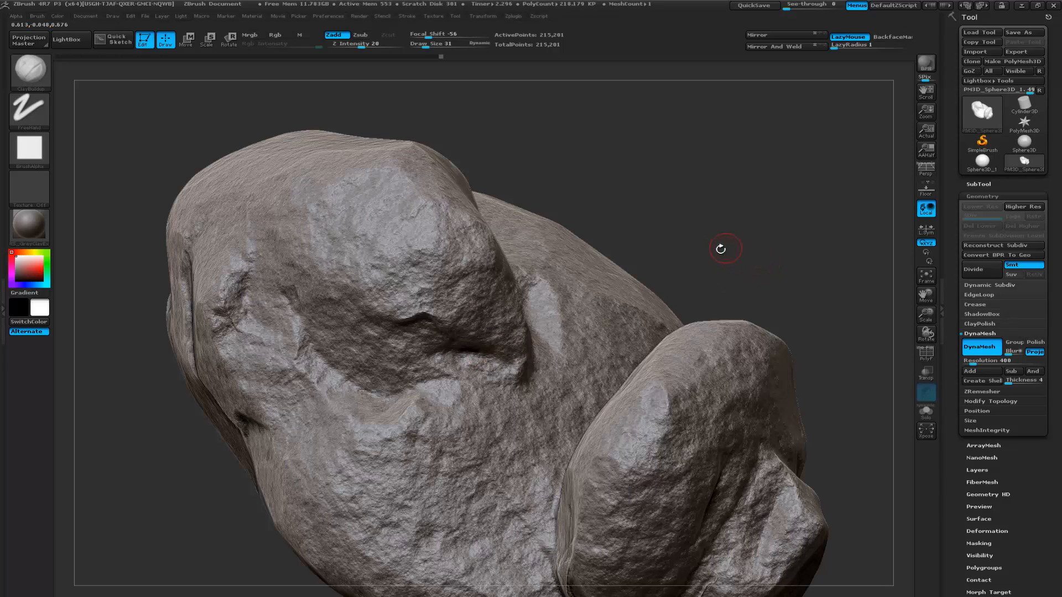
key("ctrl")
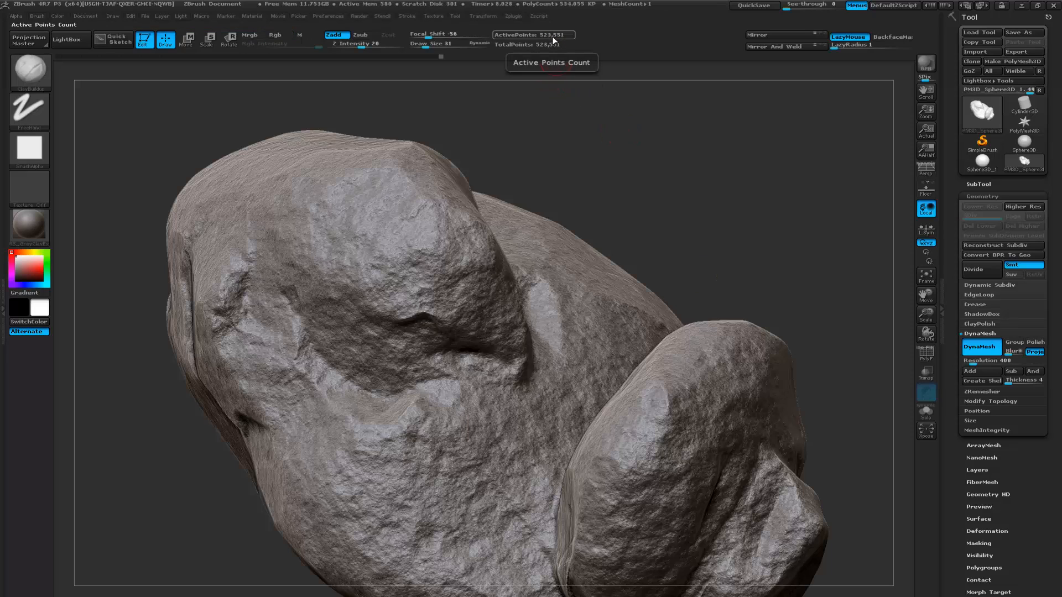
- Apply the active surface noise to the remeshed rock and check the mesh in the wireframe display
left_click(1004, 196)
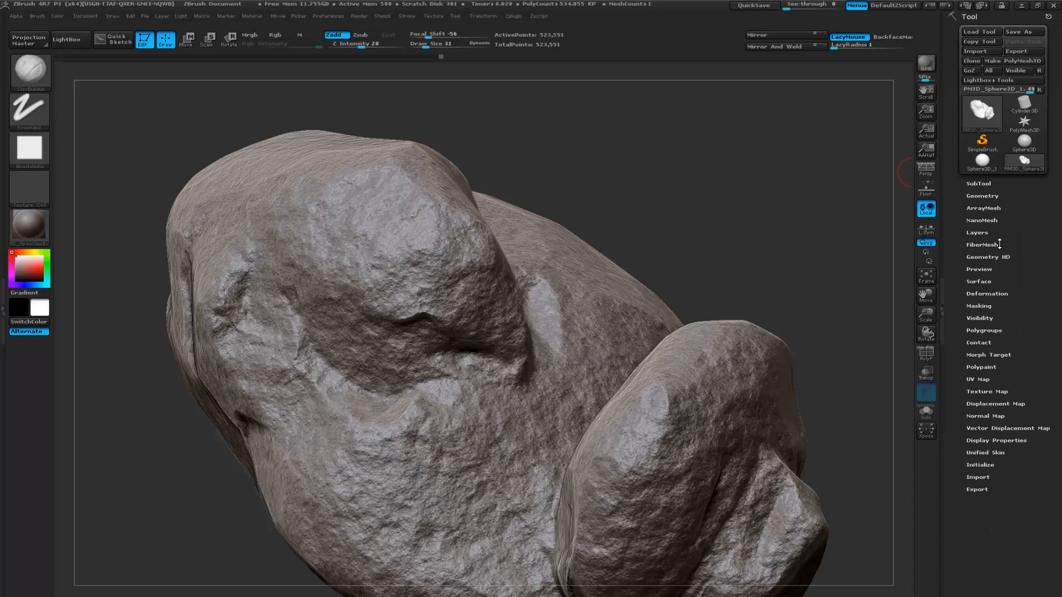
left_click(986, 282)
left_click(998, 340)
mouse_move(778, 256)
left_mouse_down()
mouse_move(768, 247)
mouse_move(740, 280)
mouse_move(789, 251)
mouse_move(763, 237)
mouse_move(670, 233)
mouse_move(703, 228)
mouse_move(713, 214)
mouse_move(669, 220)
left_mouse_up()
key("shift+f")
key("shift+f")
key("shift+f")
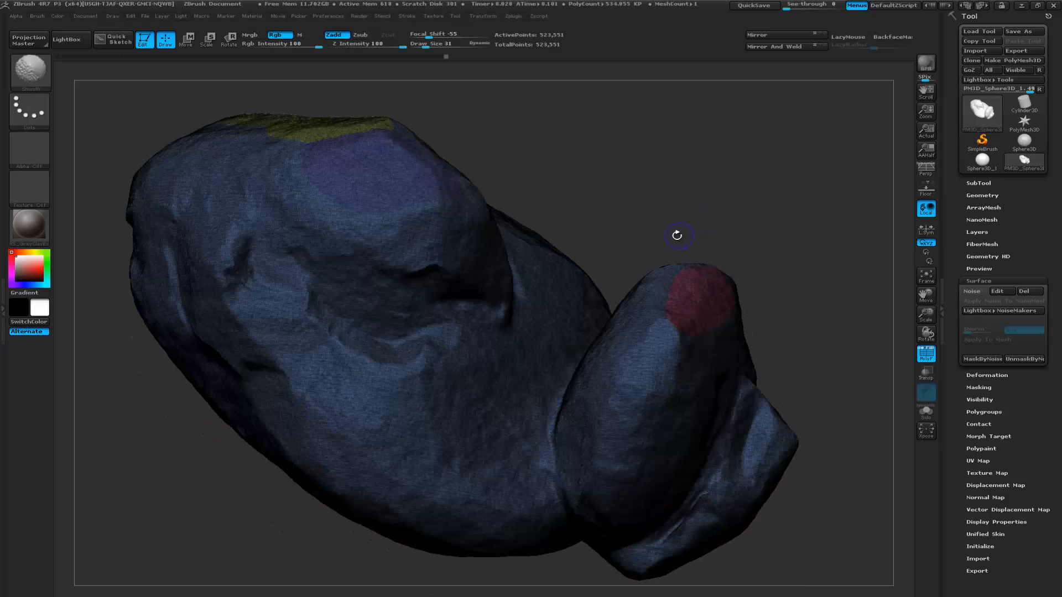
key("shift+f")
mouse_move(675, 227)
left_mouse_down()
mouse_move(695, 234)
mouse_move(704, 220)
mouse_move(740, 260)
mouse_move(856, 238)
mouse_move(846, 230)
mouse_move(730, 261)
mouse_move(723, 241)
mouse_move(768, 269)
mouse_move(730, 229)
mouse_move(765, 254)
mouse_move(685, 260)
mouse_move(735, 254)
mouse_move(704, 256)
left_mouse_up()
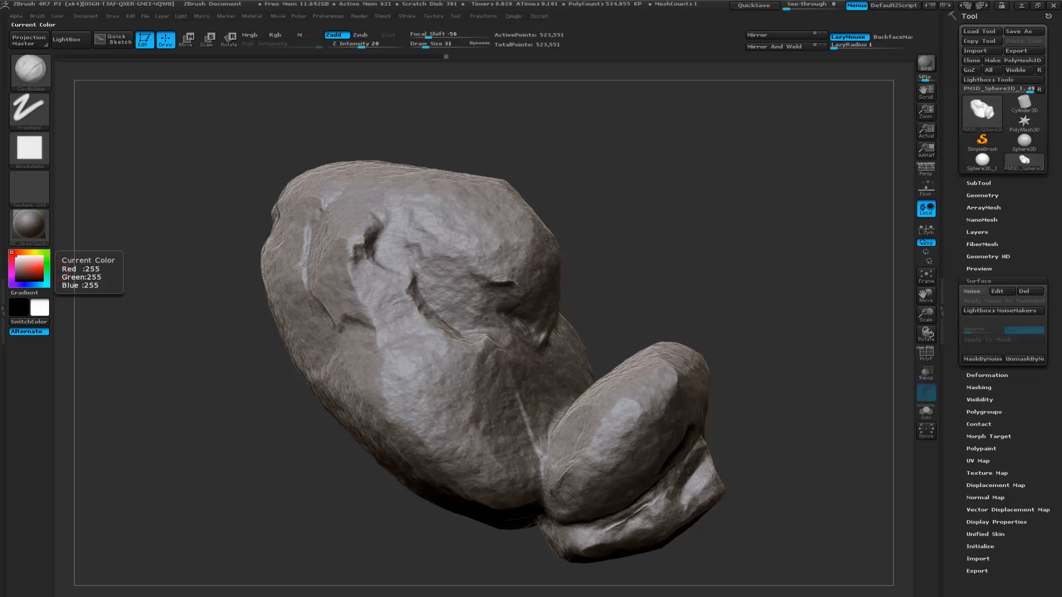
left_click_drag(161, 370, 118, 366)
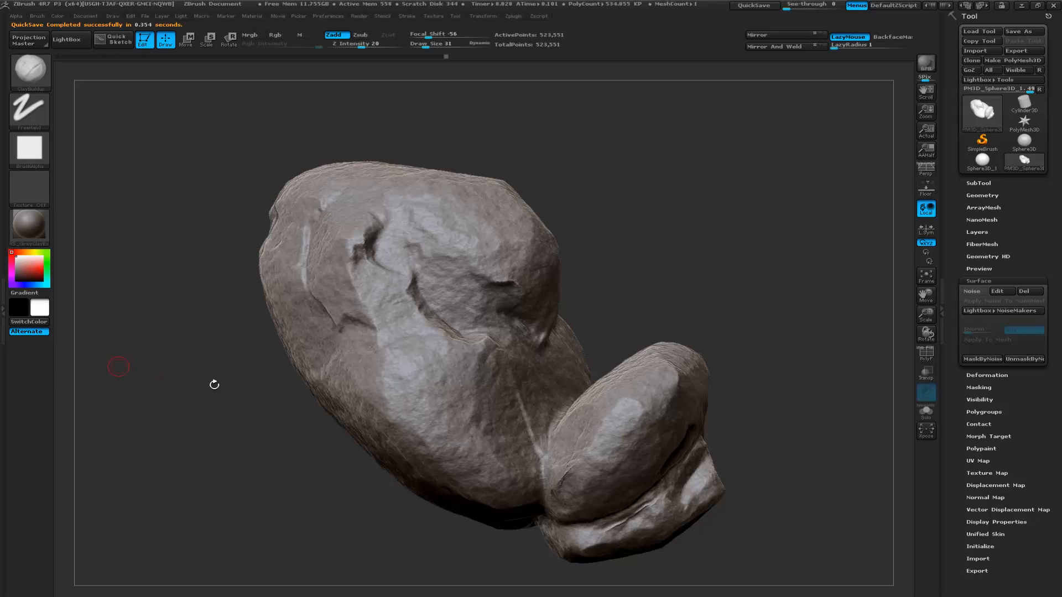
left_click_drag(249, 408, 279, 410)
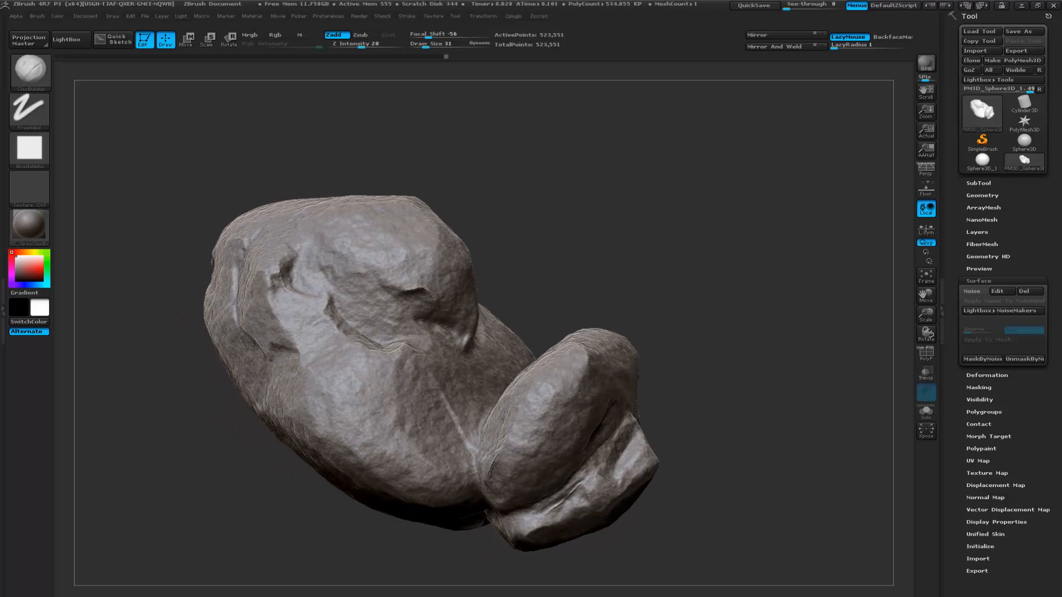
left_click_drag(534, 299, 531, 323)
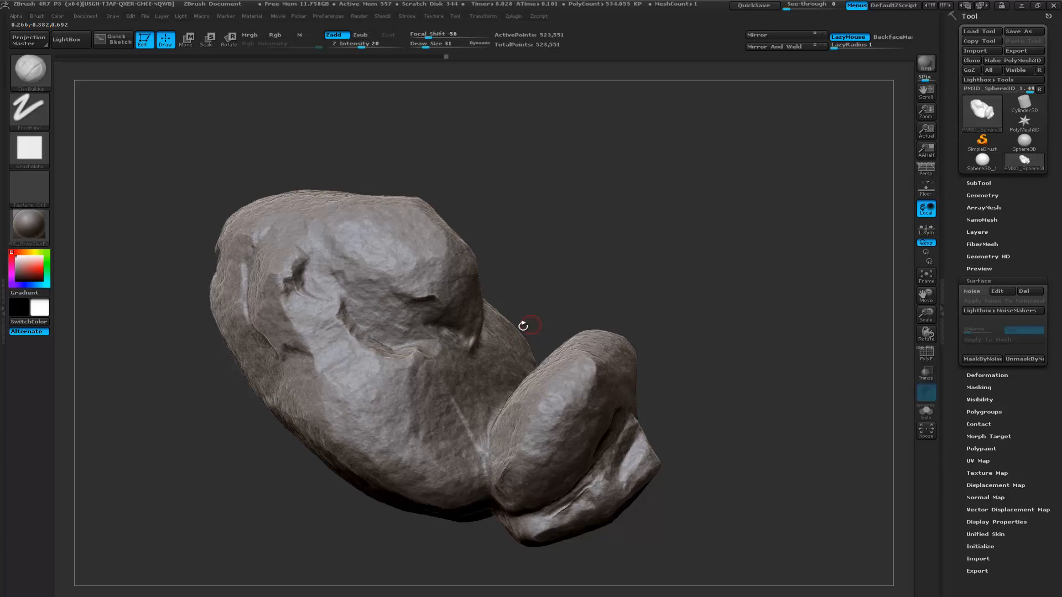